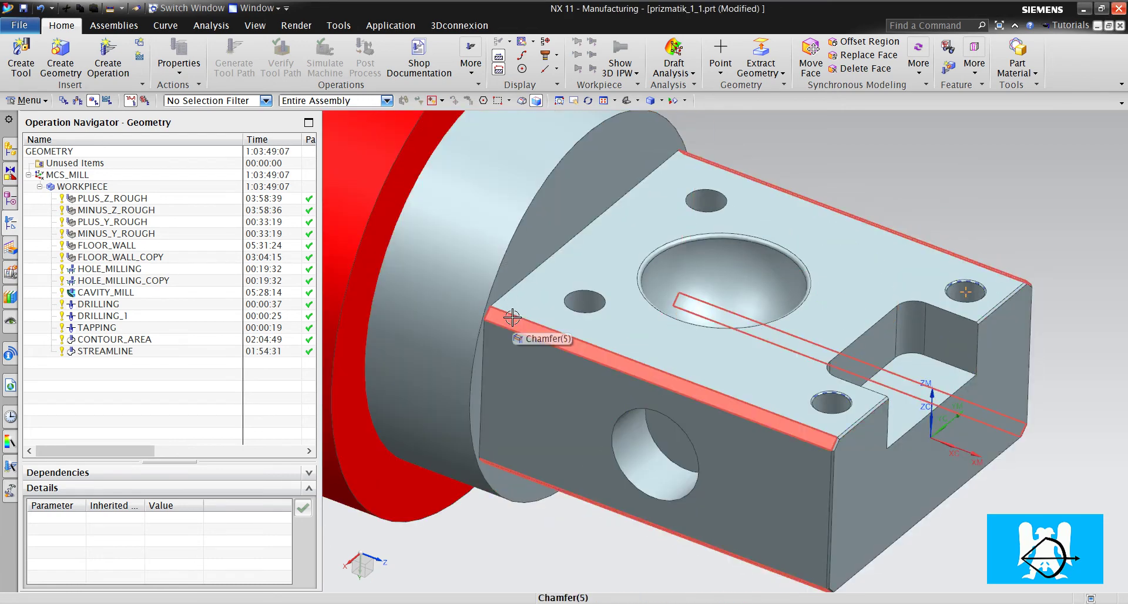
- Examine the chamfered edges along the upper sides of the prismatic block, including their corners and ends near the cylinder
scroll(821, 437, up, 5)
scroll(814, 412, down, 6)
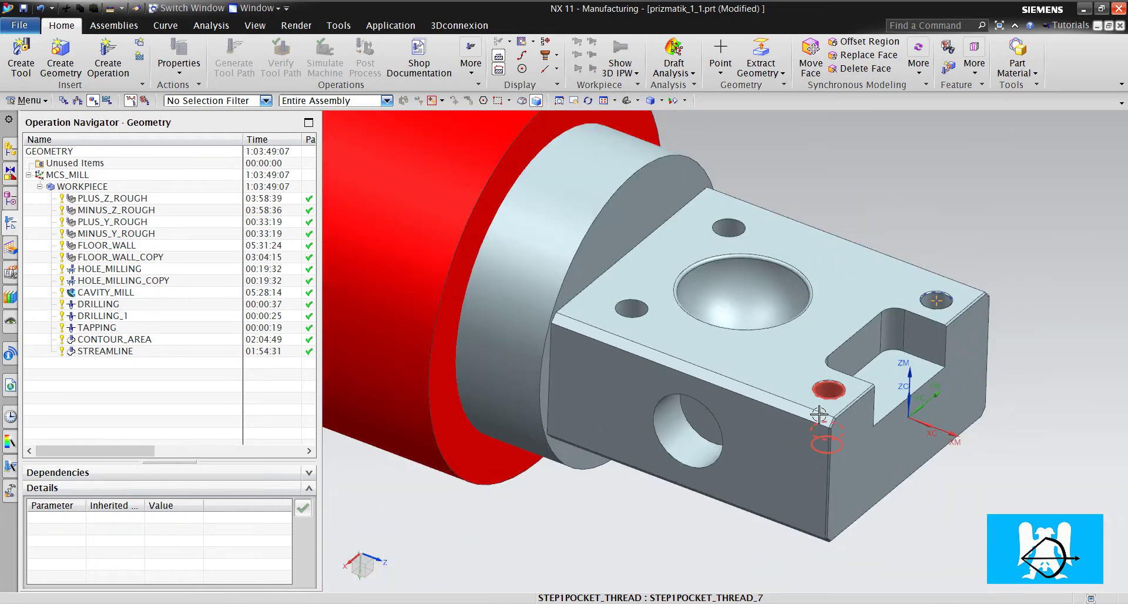
middle_drag(820, 414, 790, 404)
scroll(664, 408, up, 4)
scroll(735, 400, down, 6)
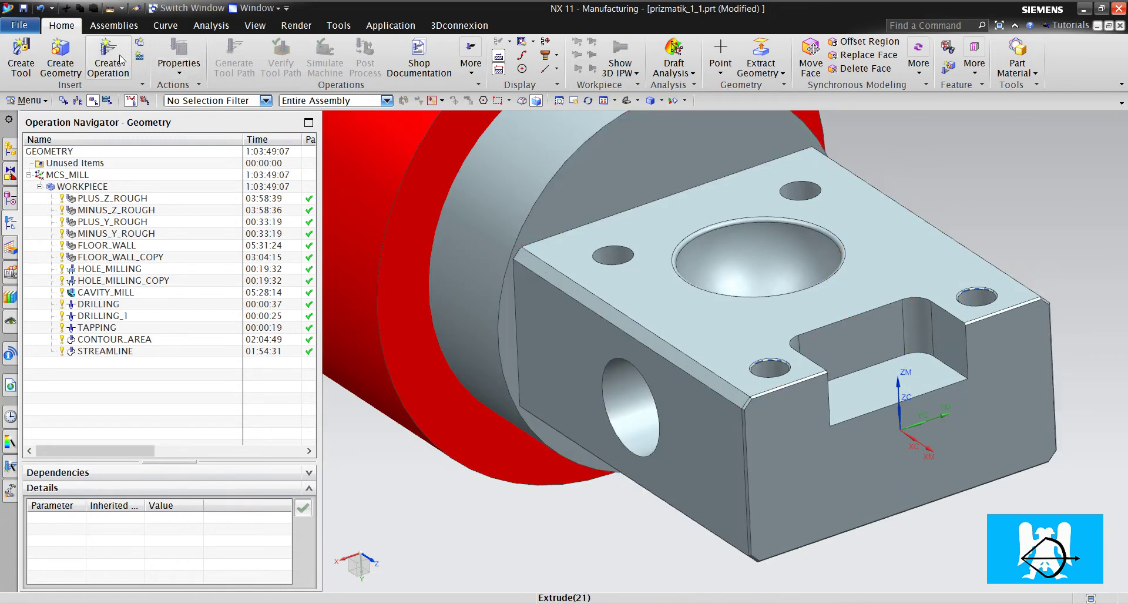
scroll(733, 401, up, 2)
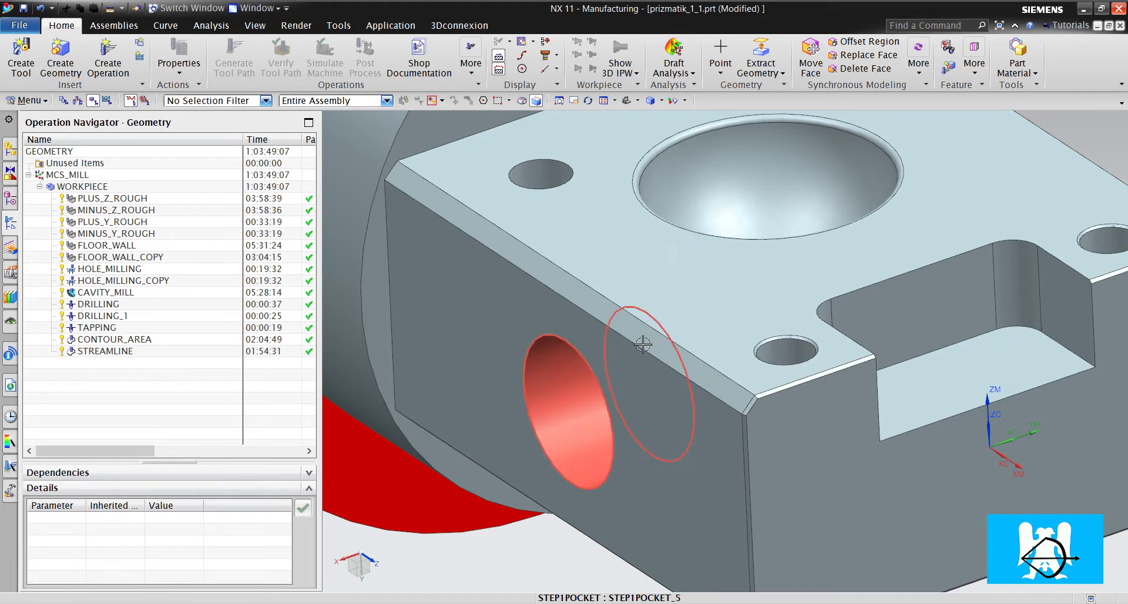
scroll(374, 162, down, 1)
scroll(374, 162, up, 4)
scroll(374, 163, up, 1)
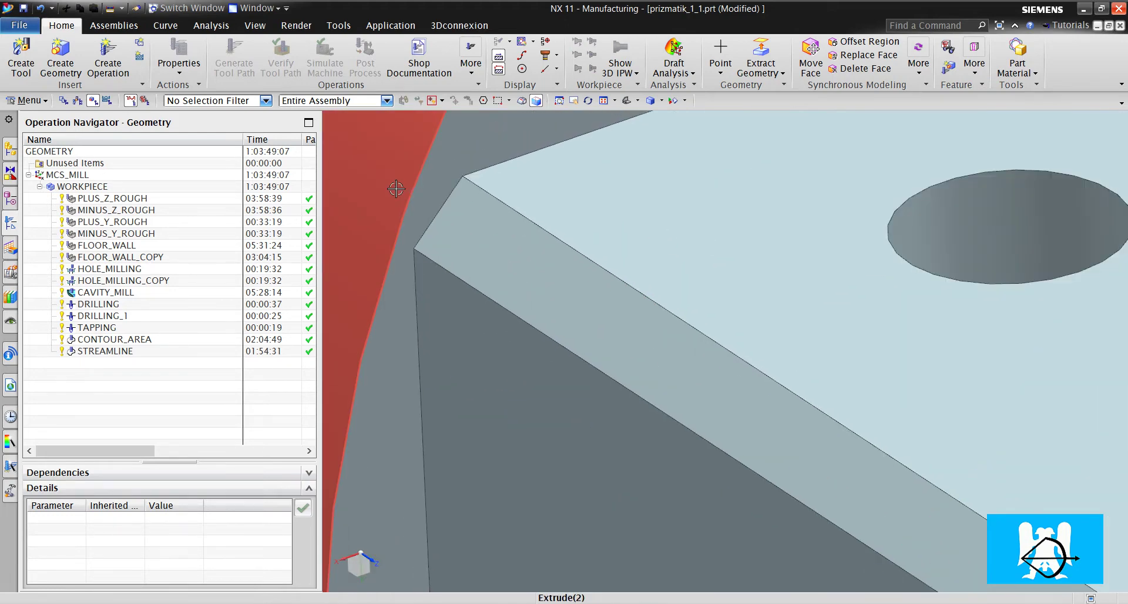
middle_drag(452, 221, 583, 285)
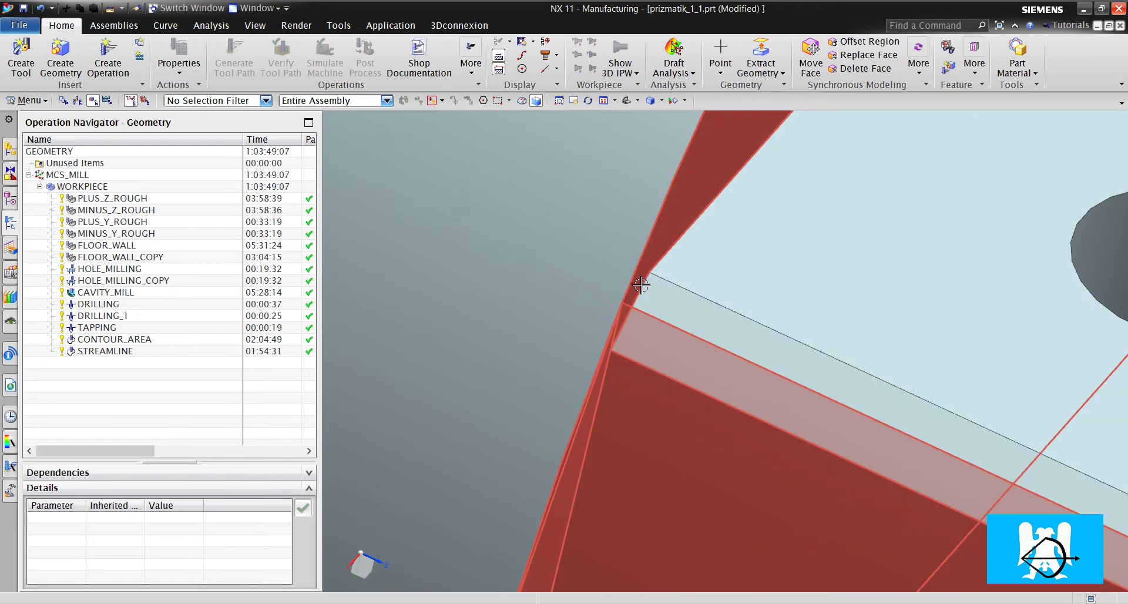
scroll(641, 285, down, 5)
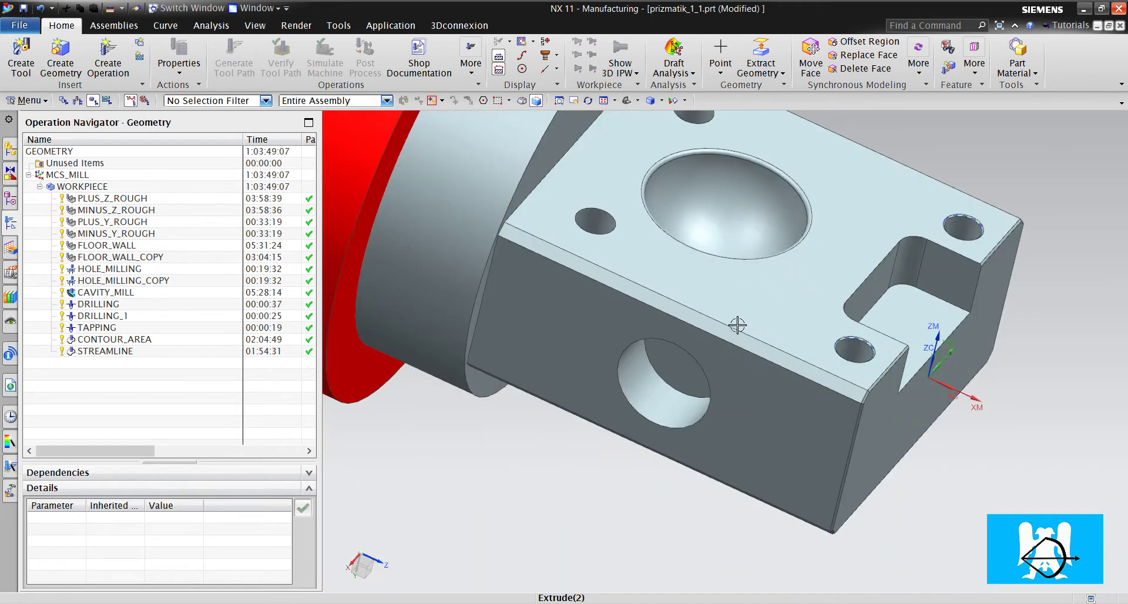
scroll(868, 393, up, 4)
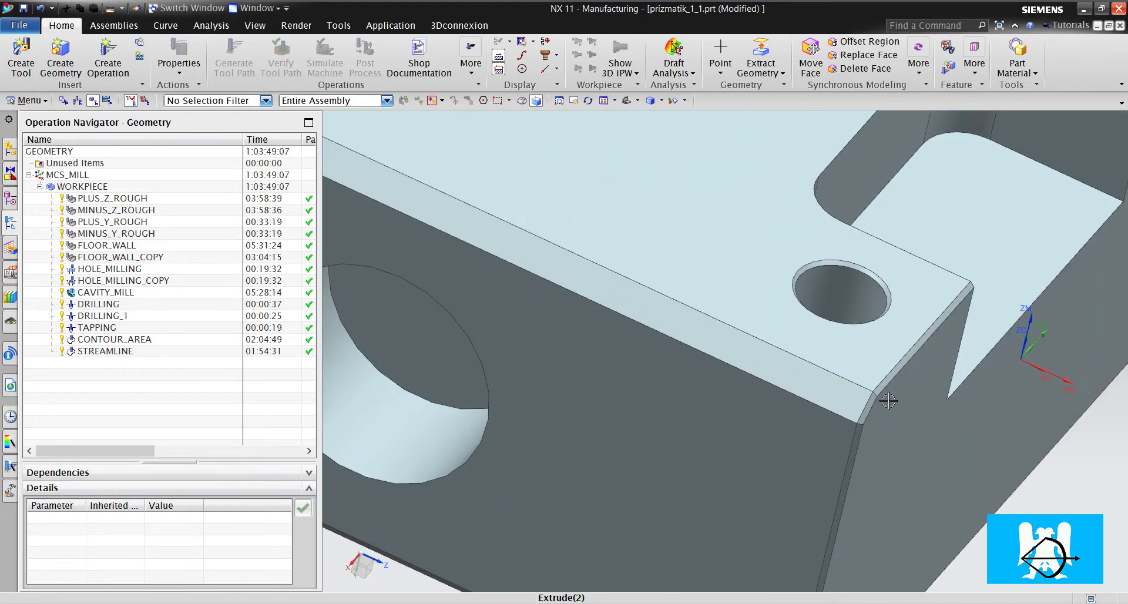
scroll(886, 396, down, 3)
- Create a mill_planar Floor and Wall operation using the D10 milling tool and the WORKPIECE geometry
click(108, 58)
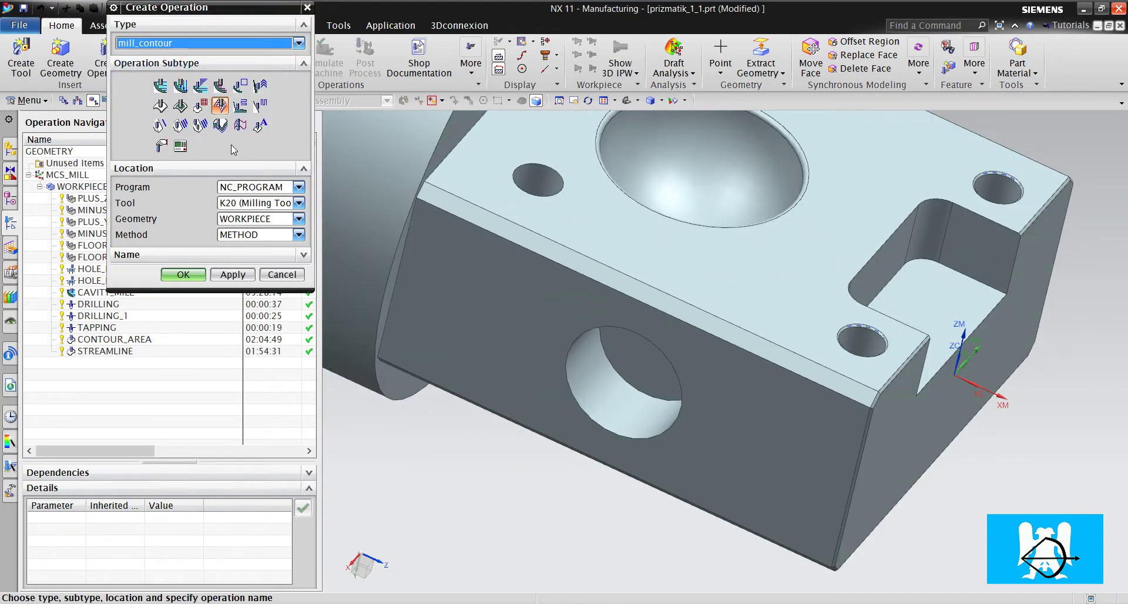
click(167, 43)
click(146, 55)
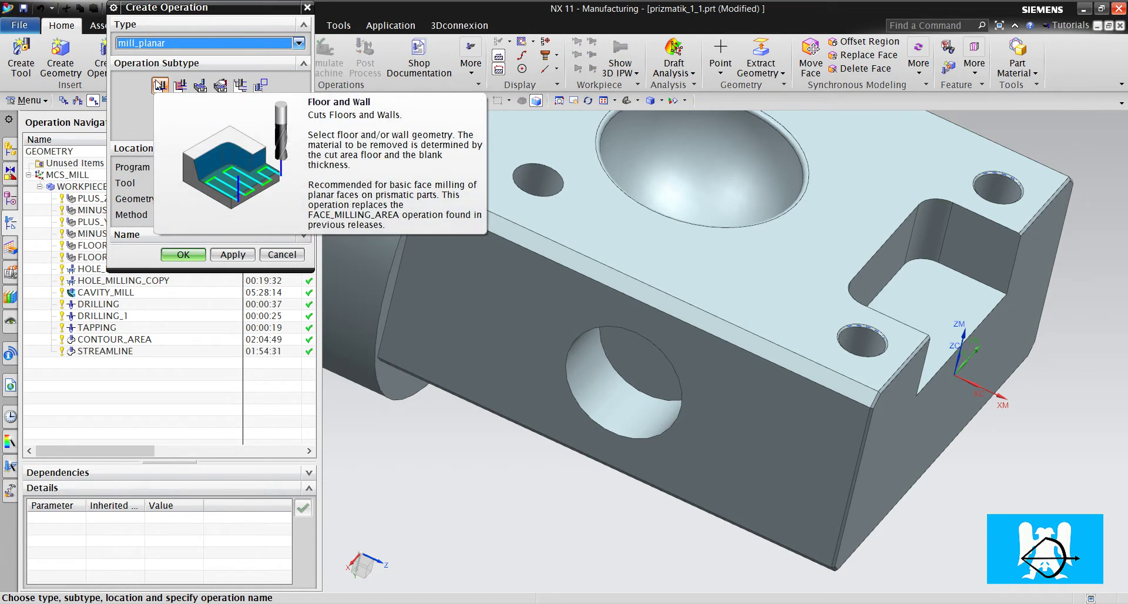
click(159, 87)
click(250, 183)
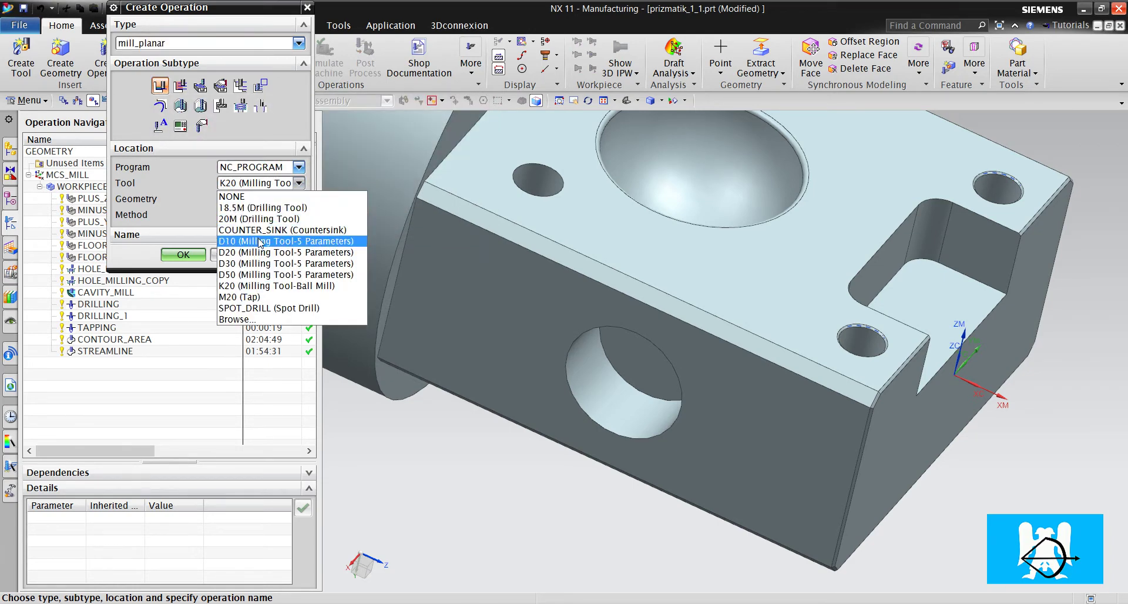
click(260, 242)
click(198, 256)
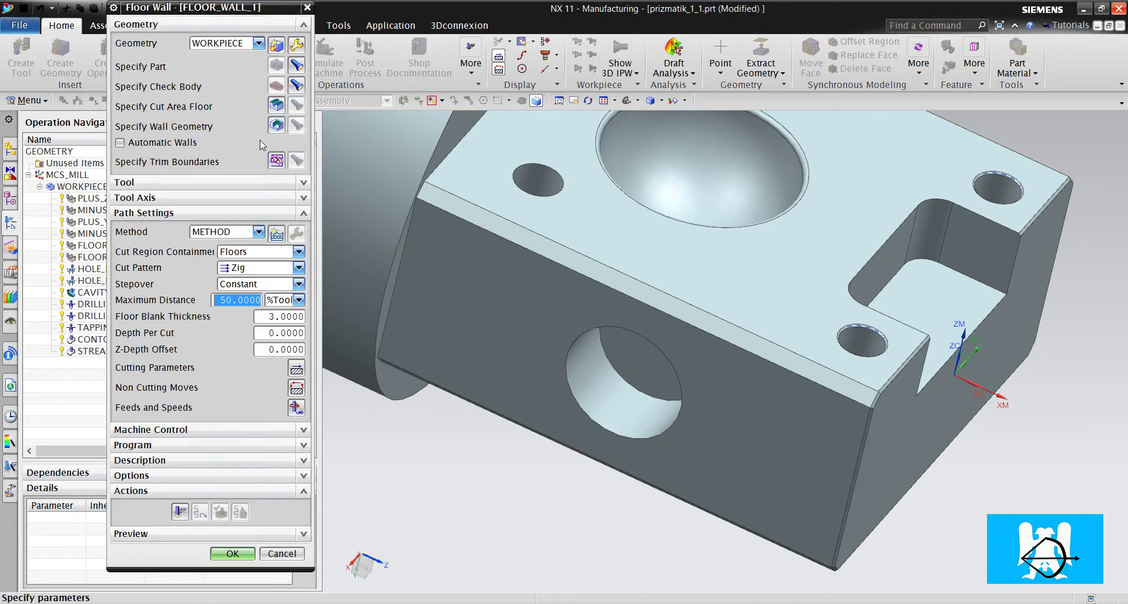
- Specify the long upper chamfer face above the side hole as the cut area floor
click(276, 108)
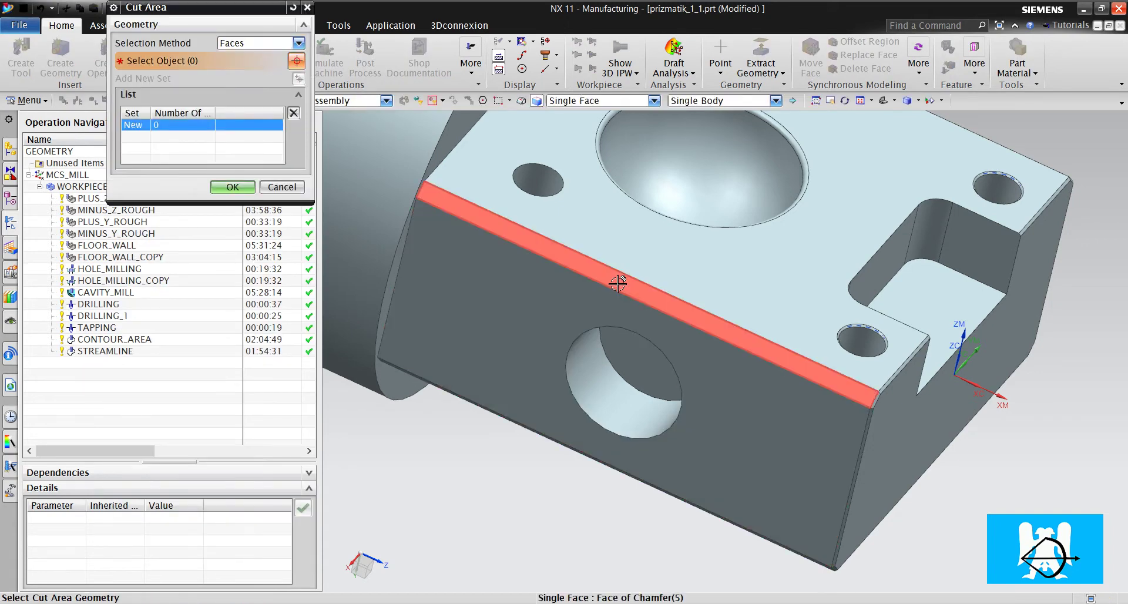
click(617, 284)
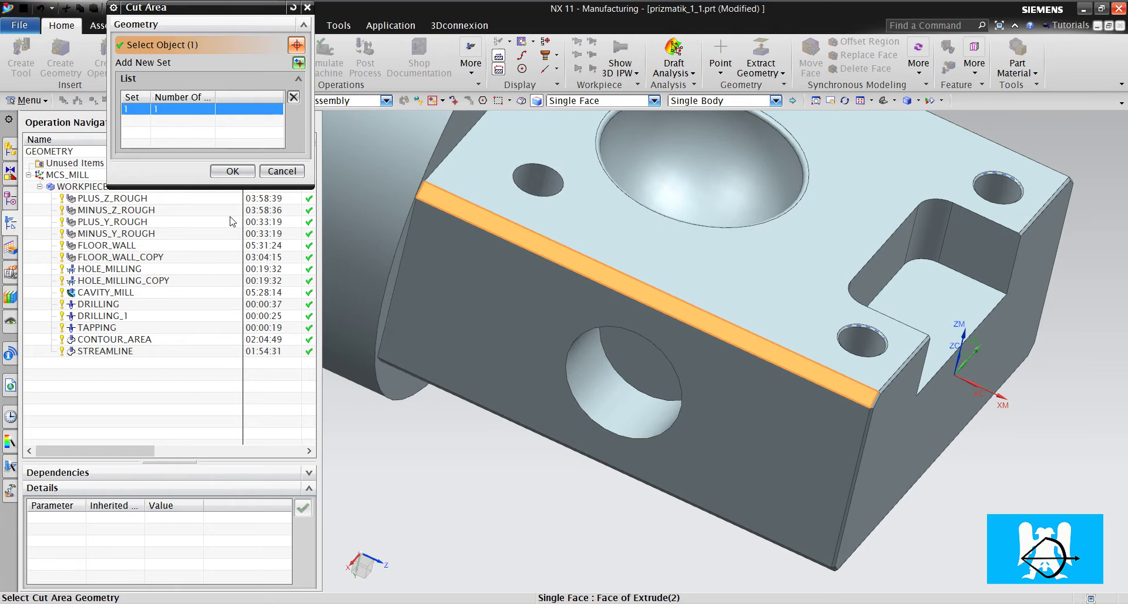
click(247, 172)
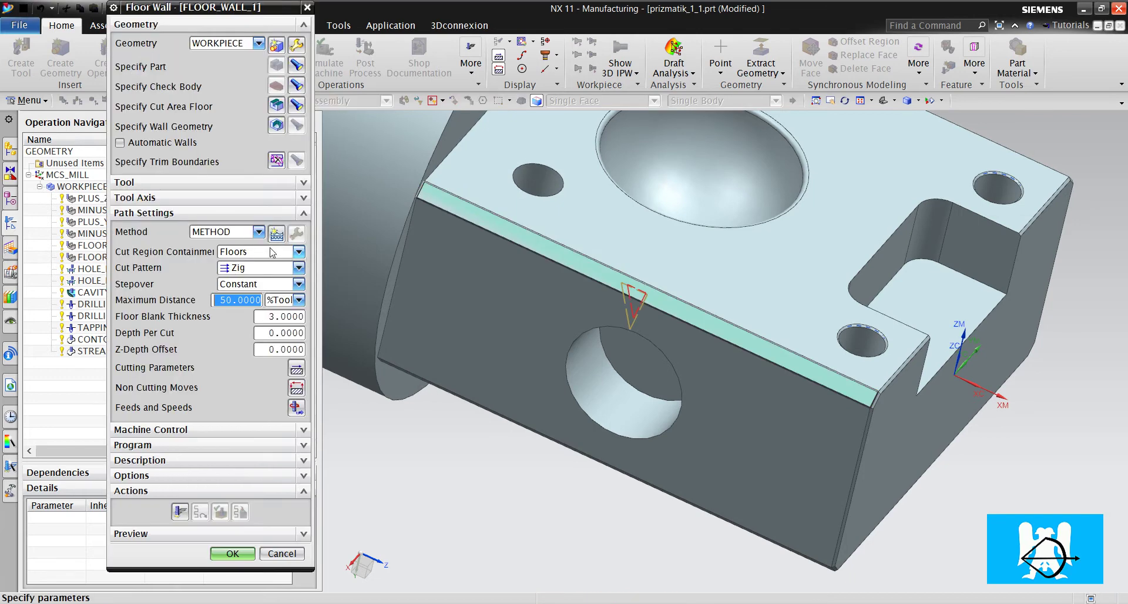
- Set the stepover to Passes with 1 pass and the cut angle to a vector along the chamfer's upper edge
scroll(858, 389, up, 5)
scroll(914, 395, down, 5)
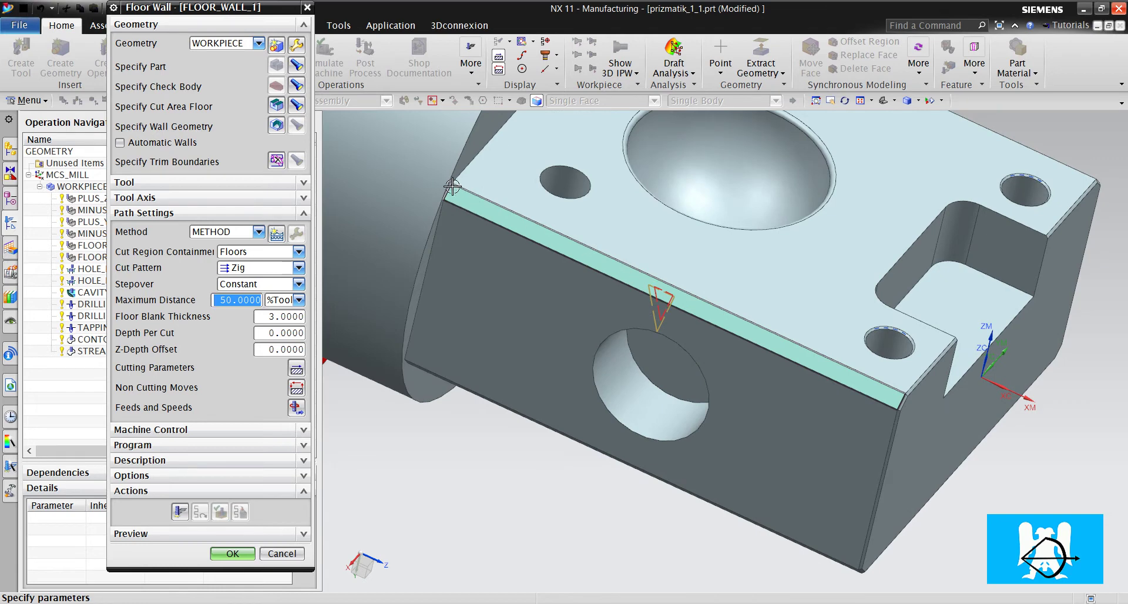
click(252, 287)
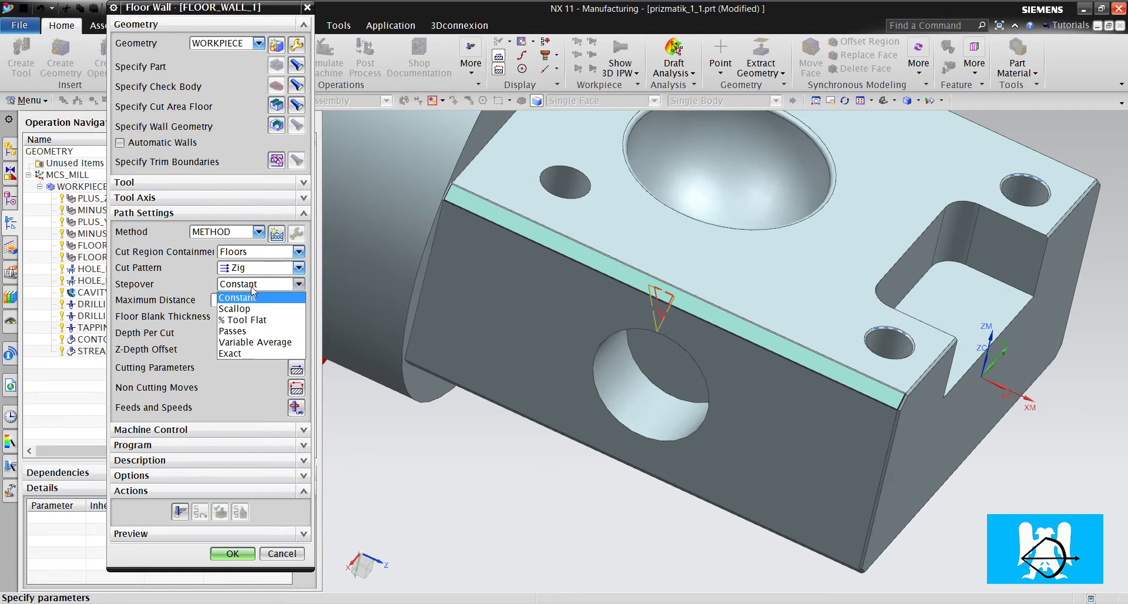
click(245, 312)
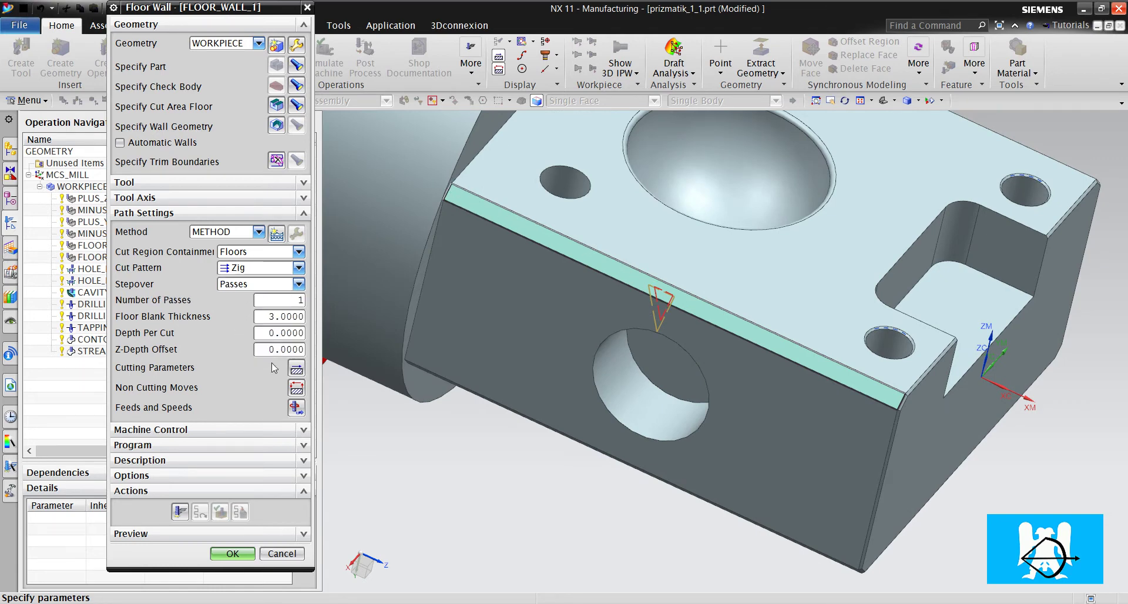
click(297, 369)
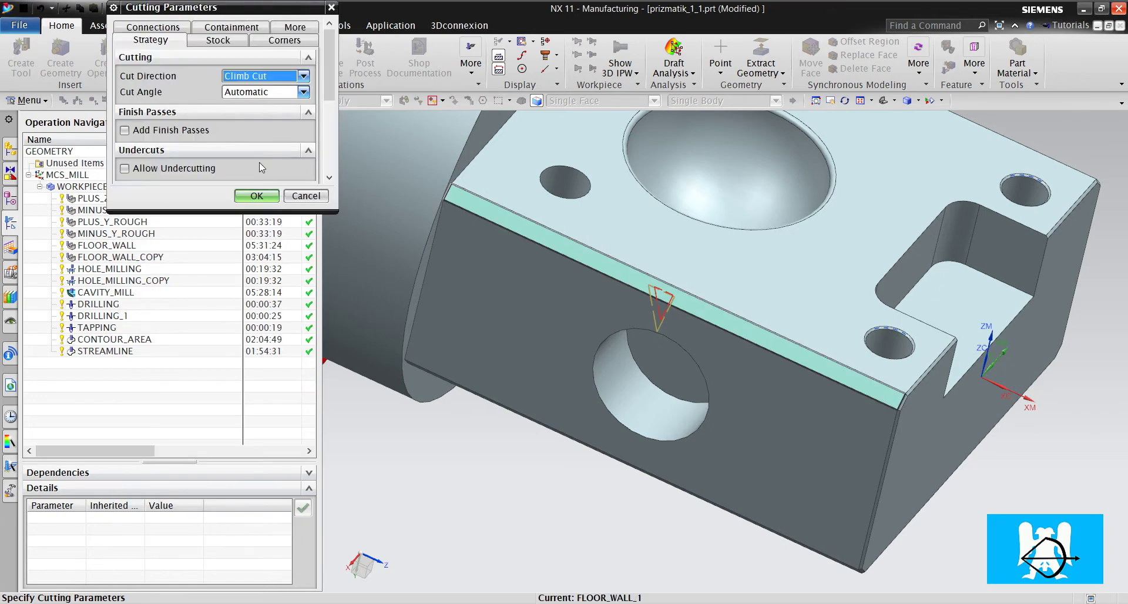
click(252, 94)
click(258, 134)
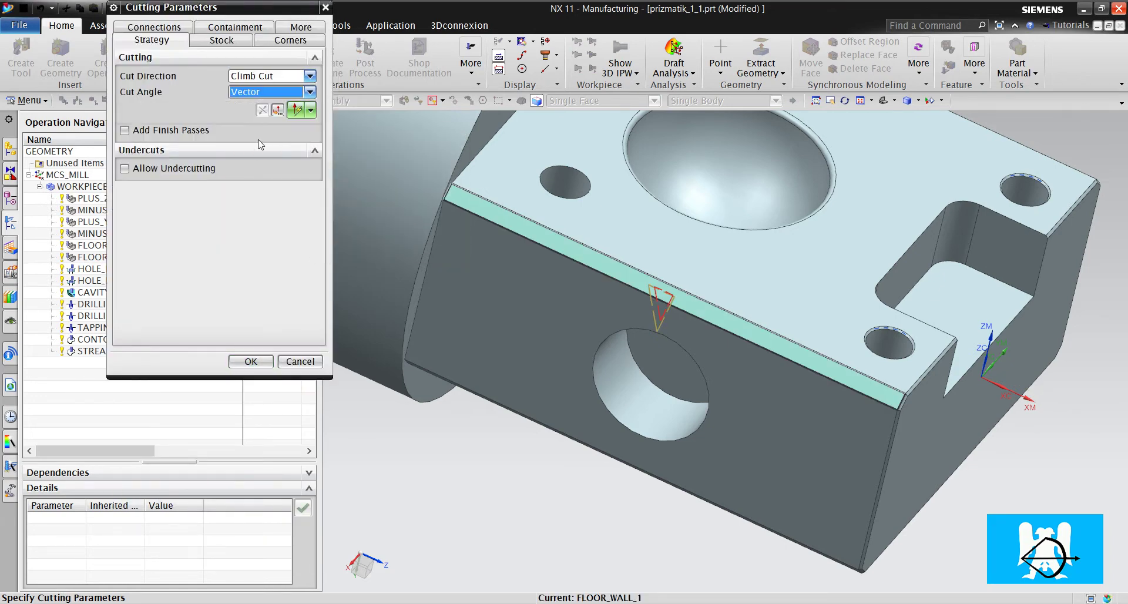
click(512, 212)
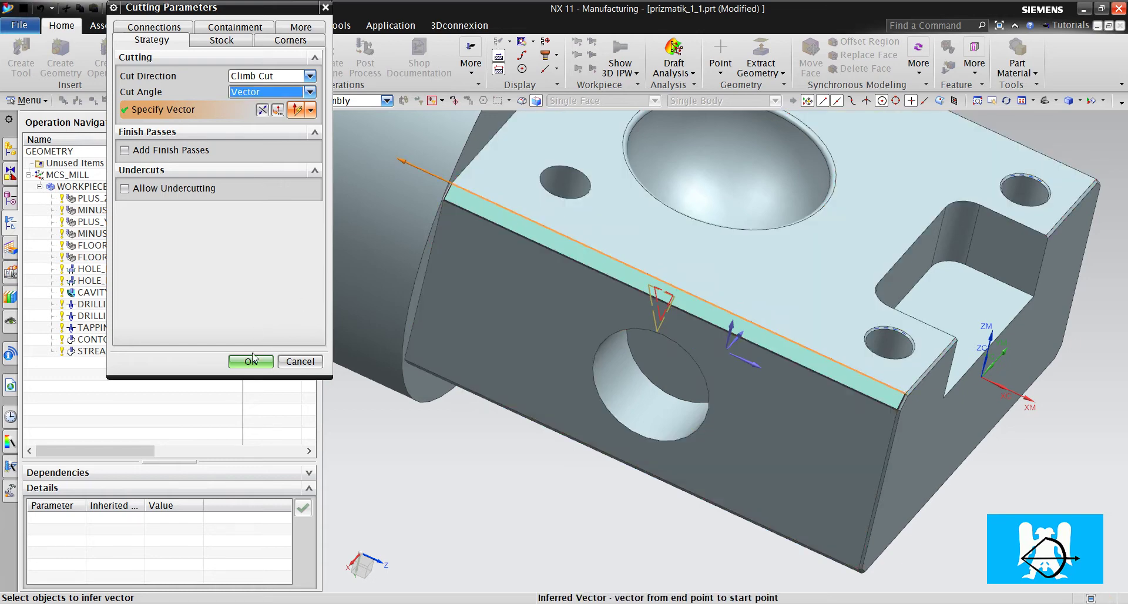
click(251, 361)
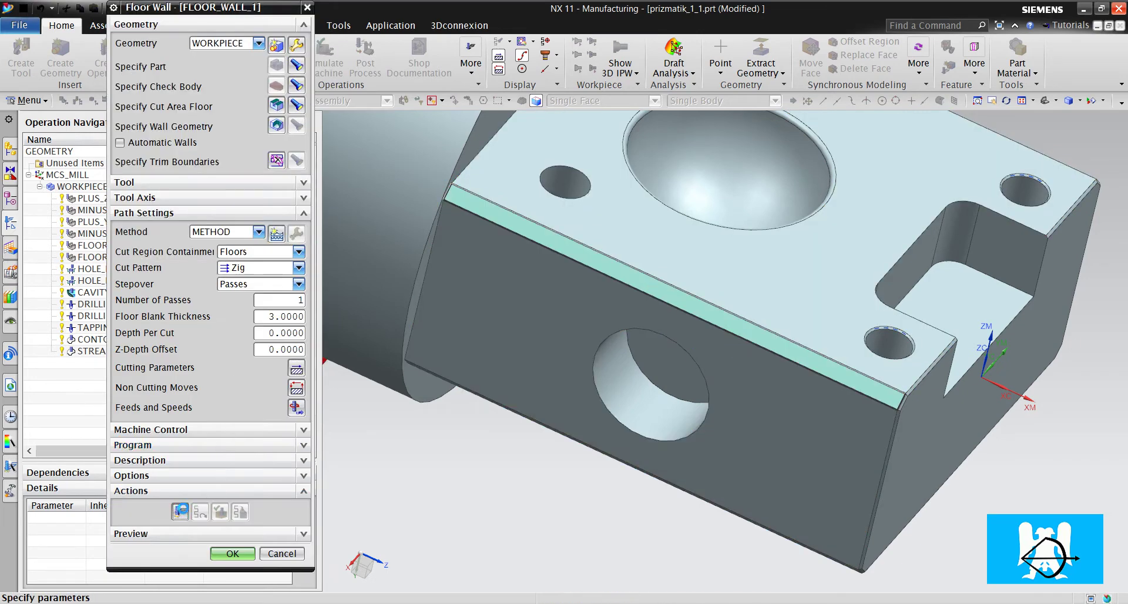
- Generate the chamfer tool path, verify the tool's position along the cut and accept the operation
middle_drag(676, 302, 648, 257)
scroll(573, 239, up, 3)
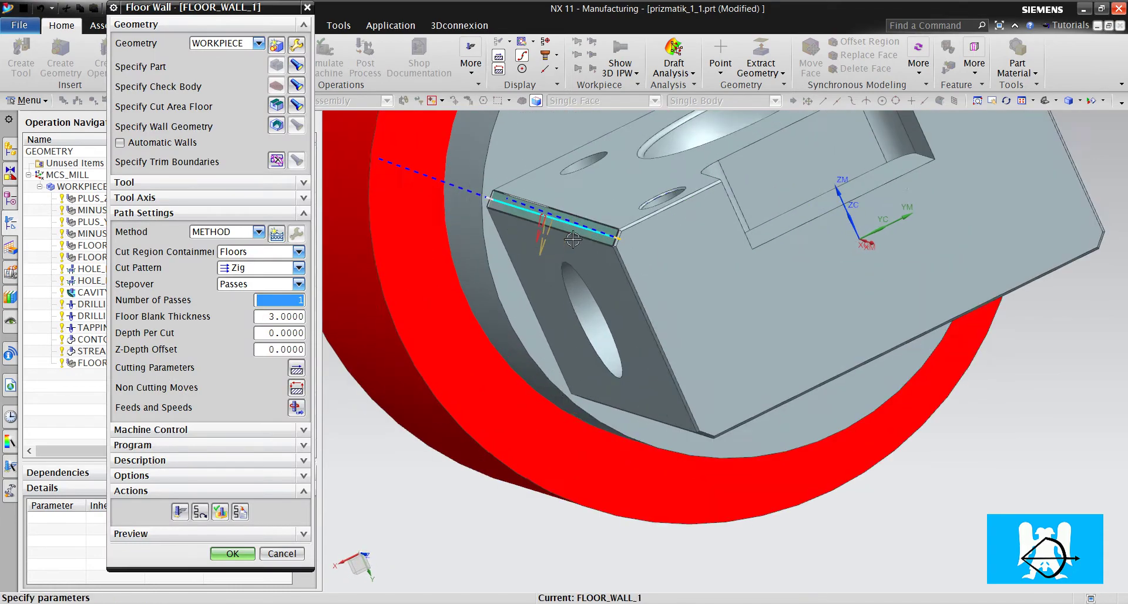
scroll(582, 239, up, 2)
scroll(642, 246, down, 2)
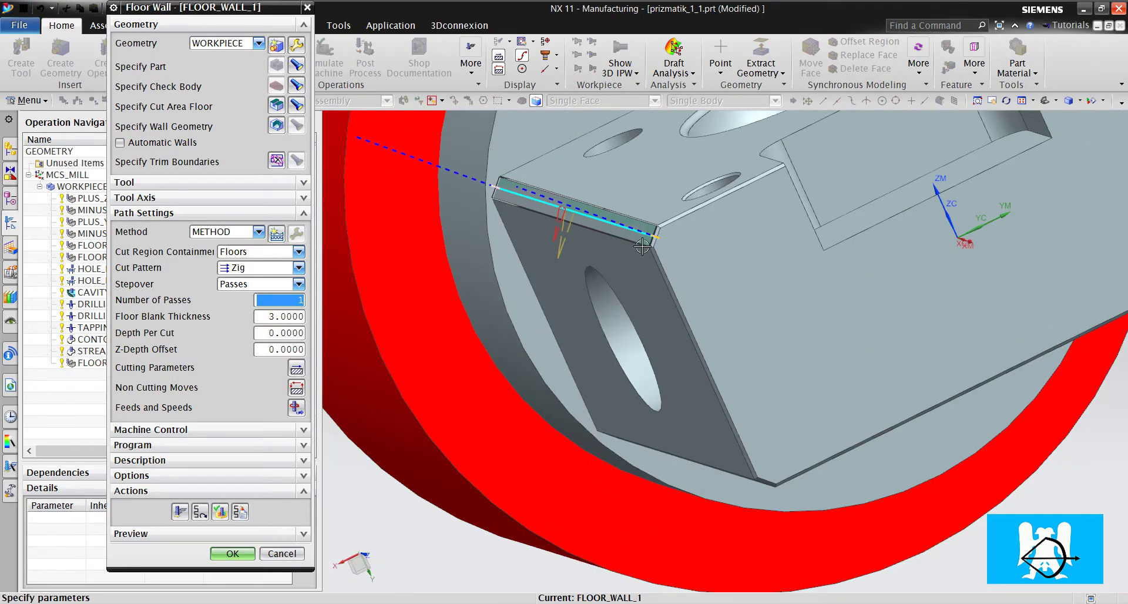
click(219, 512)
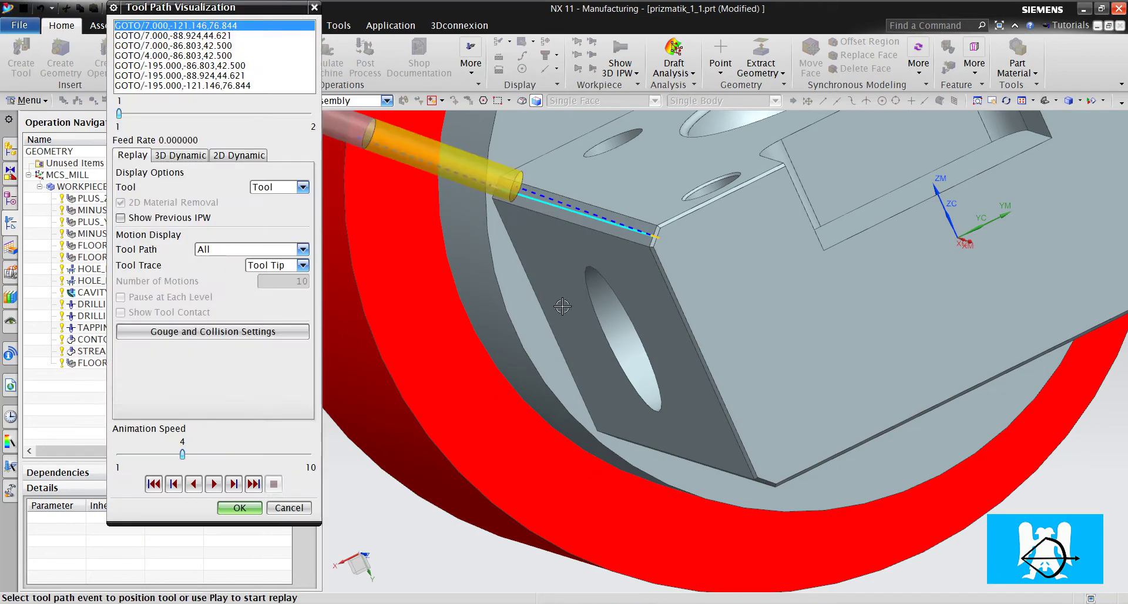
click(597, 220)
scroll(627, 261, down, 3)
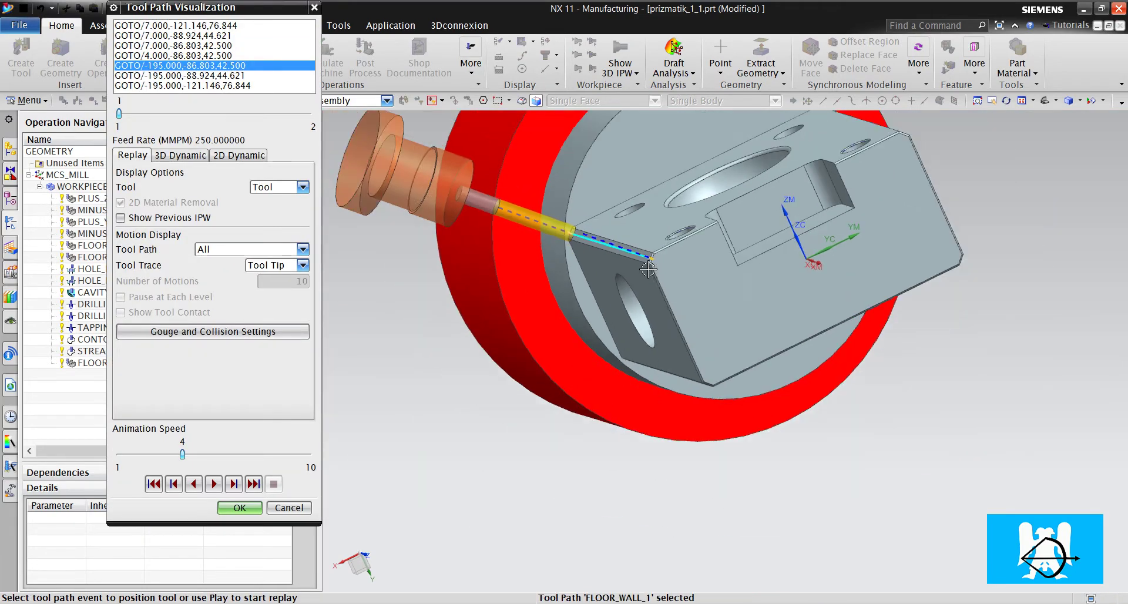
scroll(633, 264, up, 5)
scroll(547, 210, down, 3)
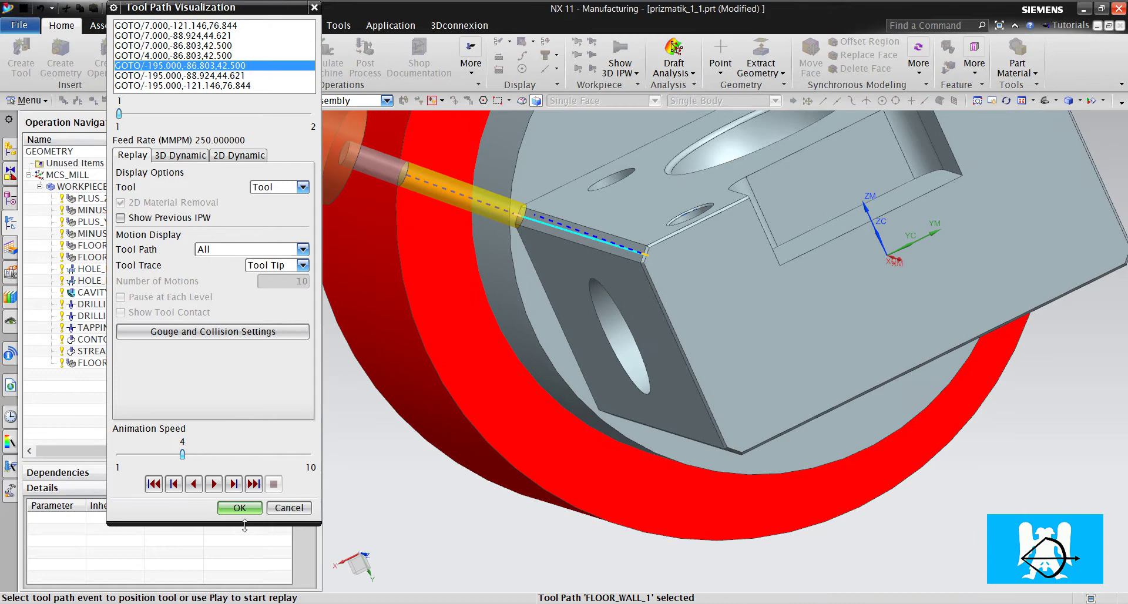
click(240, 508)
click(233, 554)
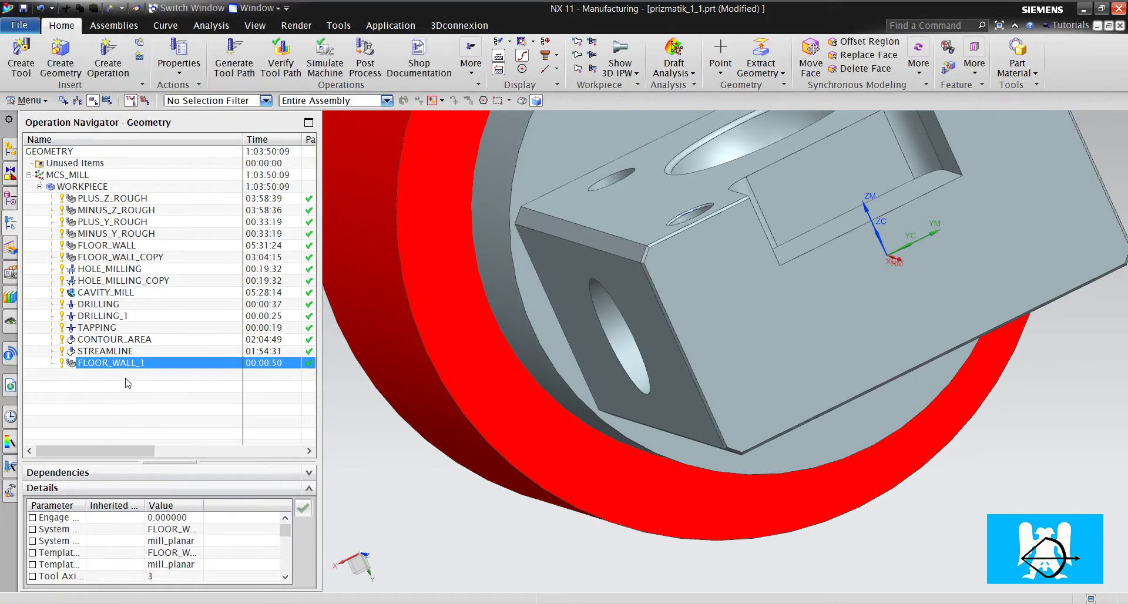
- Duplicate the FLOOR_WALL_1 operation directly below the original in the WORKPIECE group
right_click(161, 362)
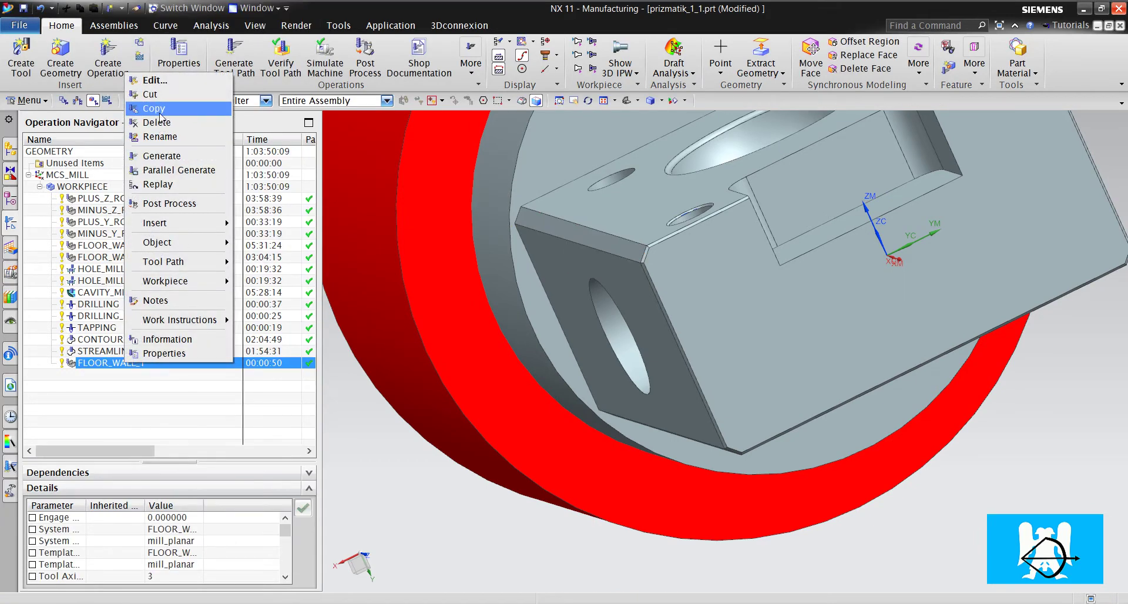
click(158, 110)
right_click(153, 362)
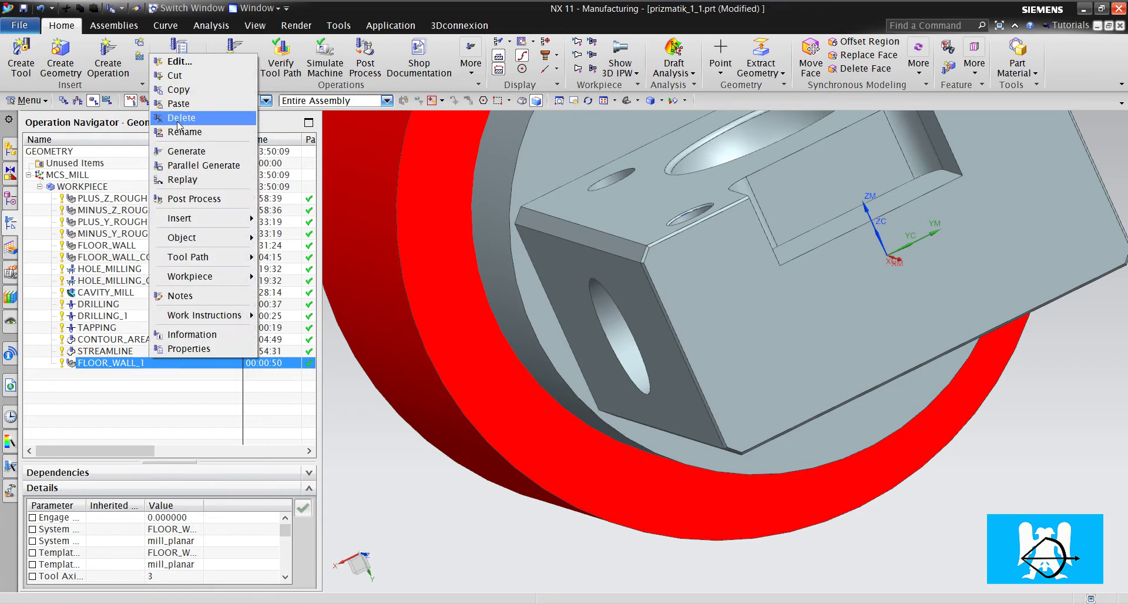
click(187, 111)
- Replace the copied operation's cut area with the chamfer face on the opposite upper edge and generate its tool path
double_click(168, 374)
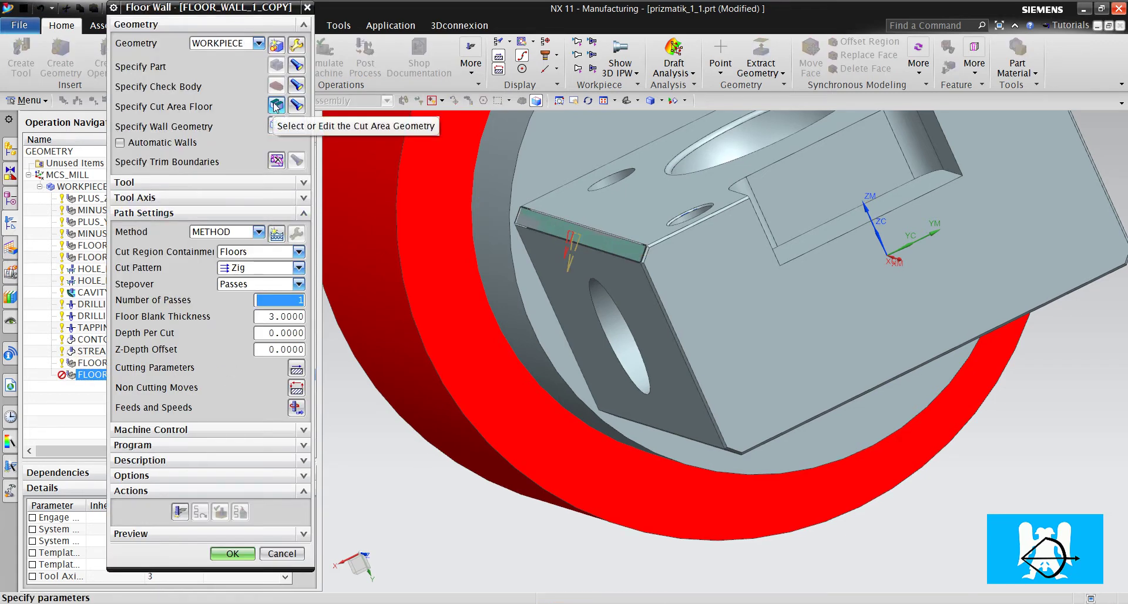
click(277, 106)
click(293, 96)
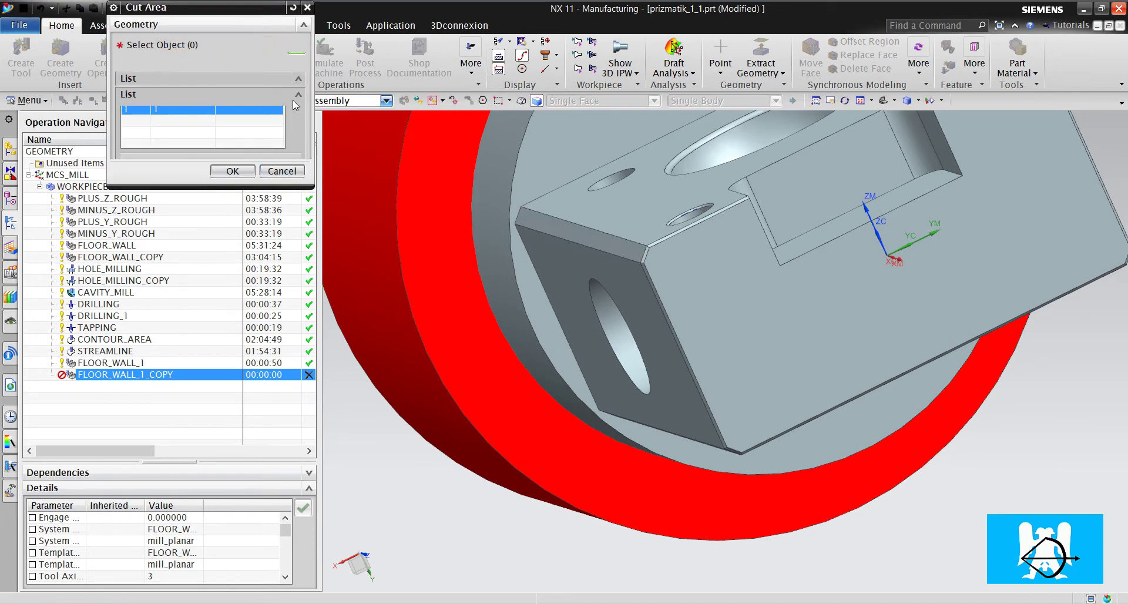
scroll(695, 410, down, 3)
middle_drag(695, 410, 765, 345)
scroll(766, 344, up, 3)
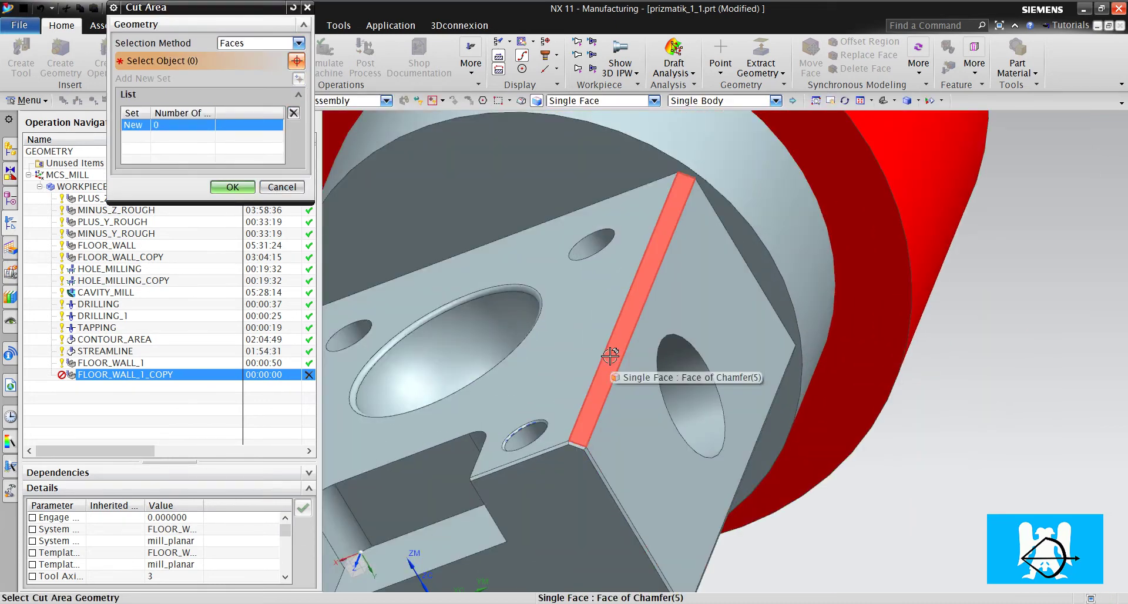
click(609, 360)
click(230, 171)
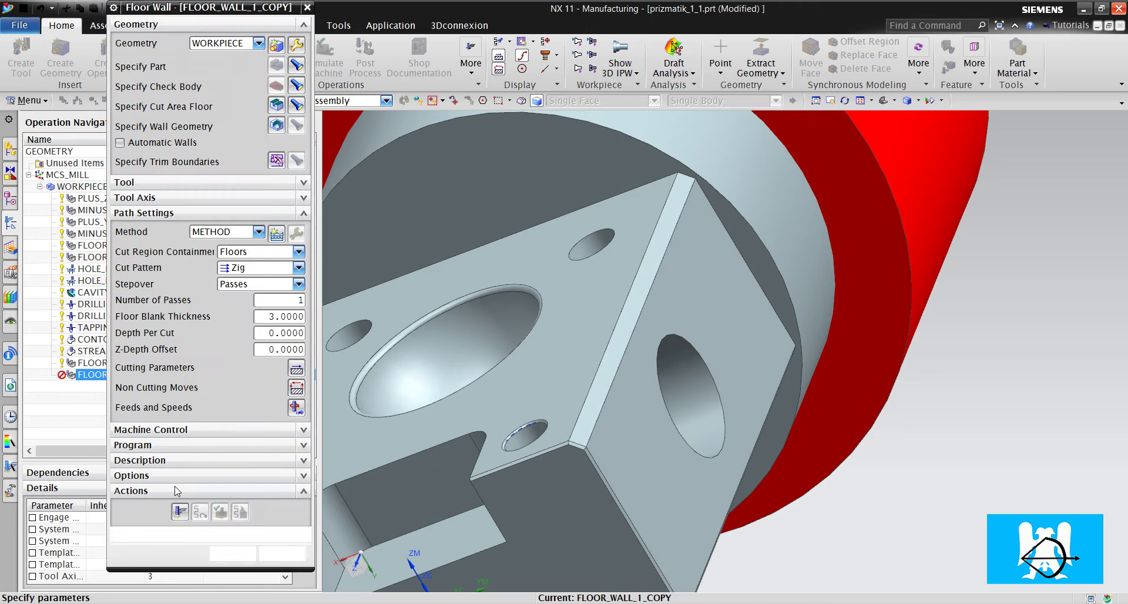
click(180, 513)
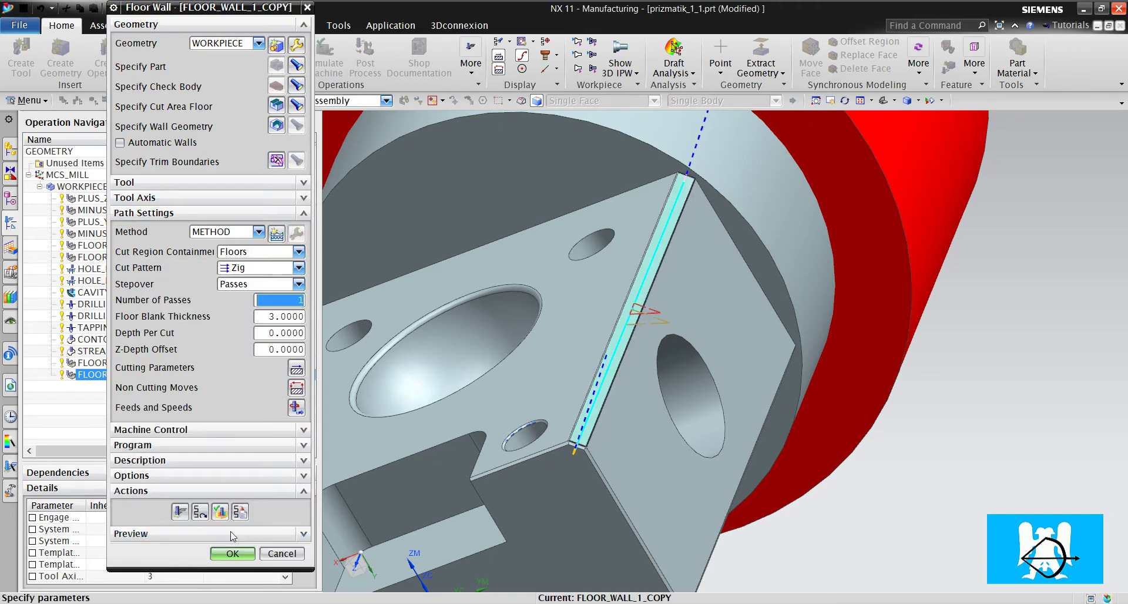
click(233, 554)
- Paste another copy of the chamfer operation below FLOOR_WALL_1_COPY and clear its cut area floor
right_click(170, 380)
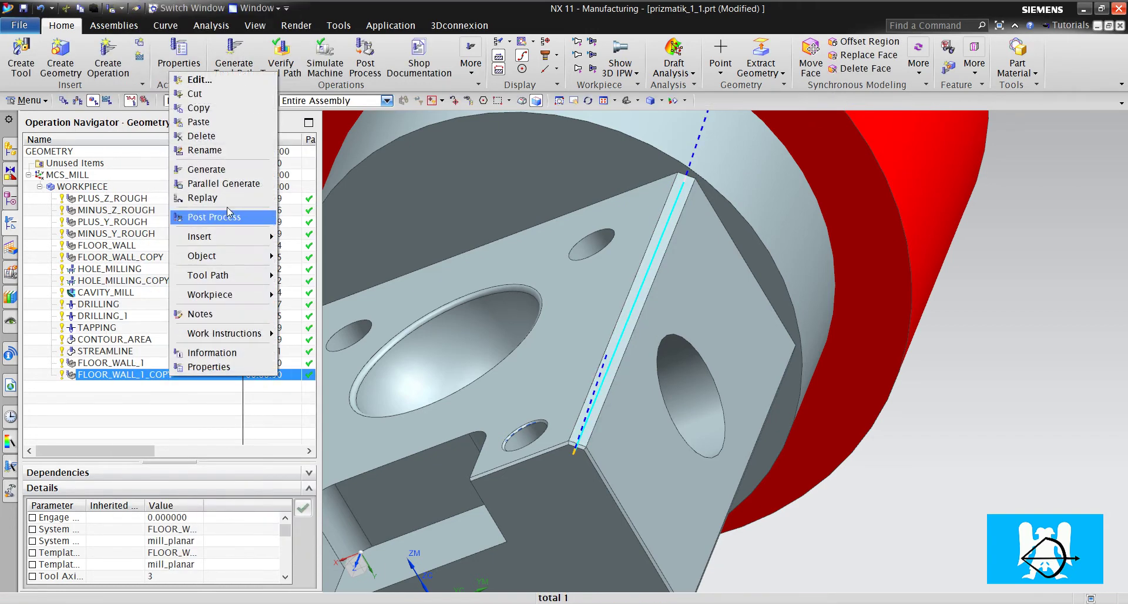
click(222, 126)
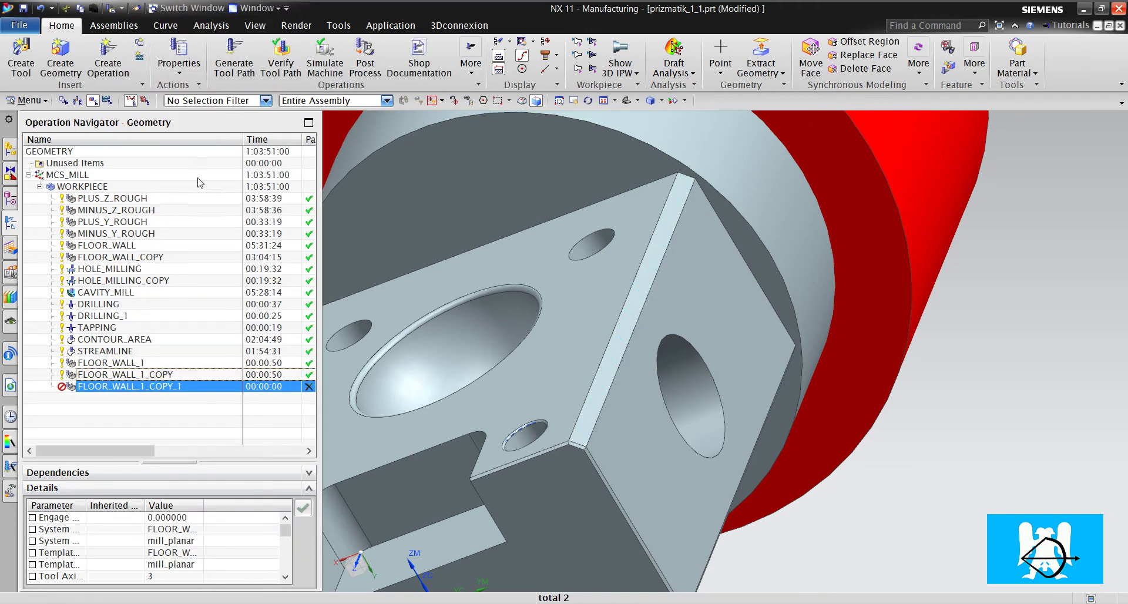
double_click(190, 386)
click(277, 106)
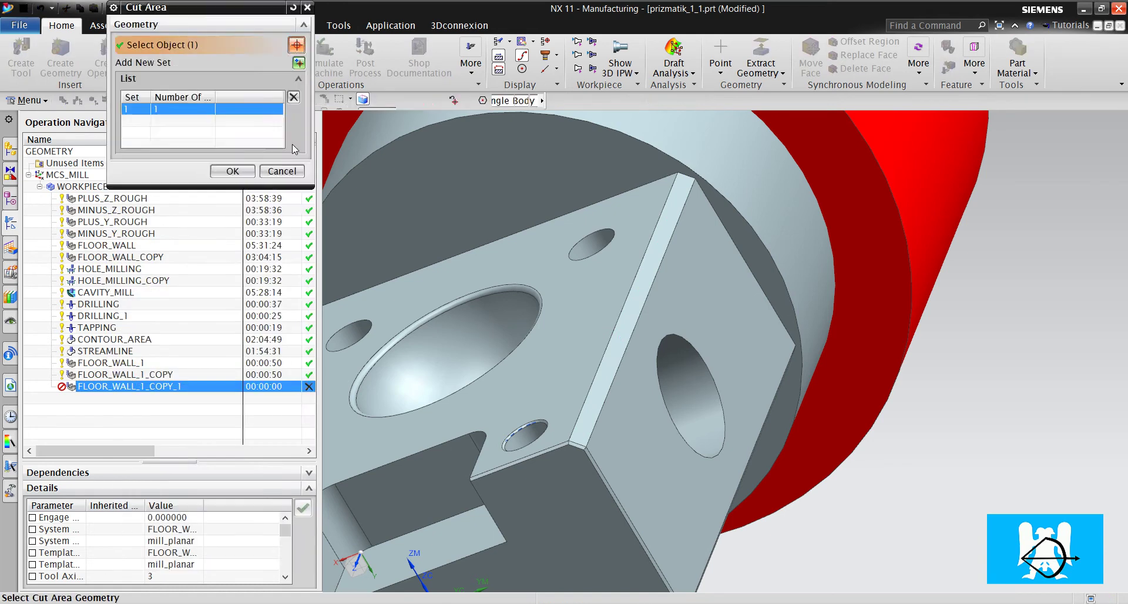
click(294, 96)
- Assign the long chamfer face between the underside and the holed side as cut area, generate the tool path and accept the operation
middle_drag(379, 154, 476, 378)
click(479, 376)
click(478, 375)
click(245, 172)
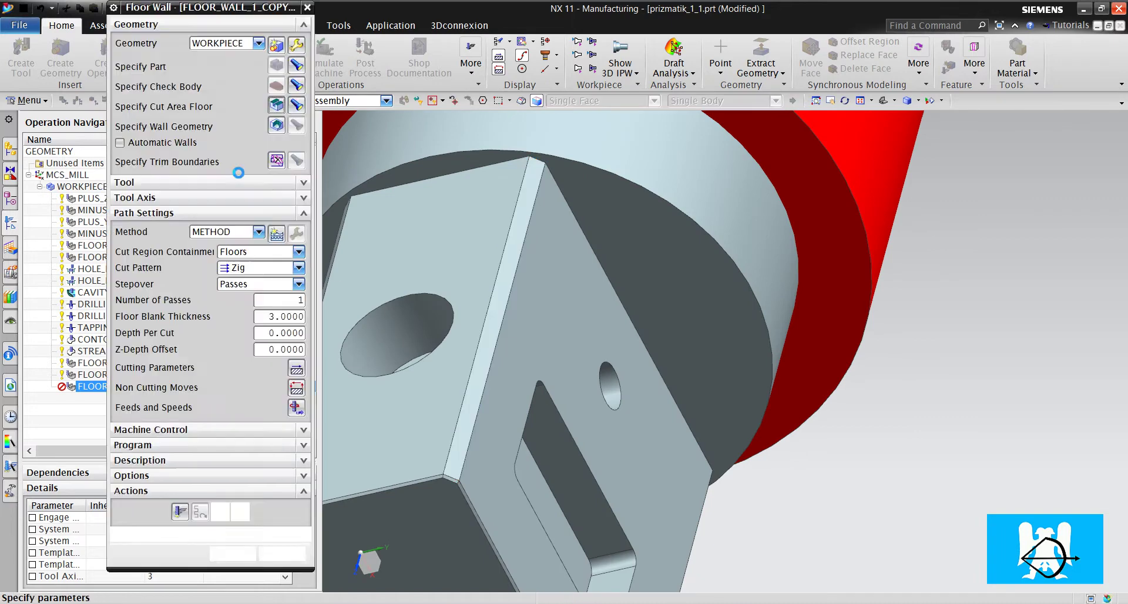
click(179, 512)
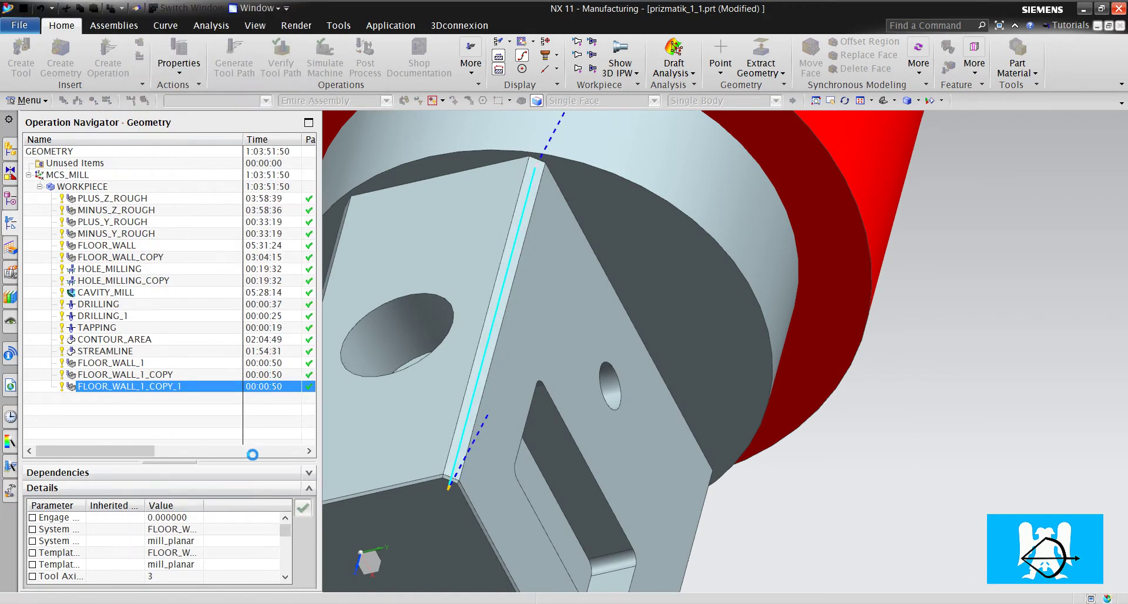
click(233, 554)
- Paste a further copy of the operation below FLOOR_WALL_1_COPY_1 and remove the inherited cut area face
right_click(152, 393)
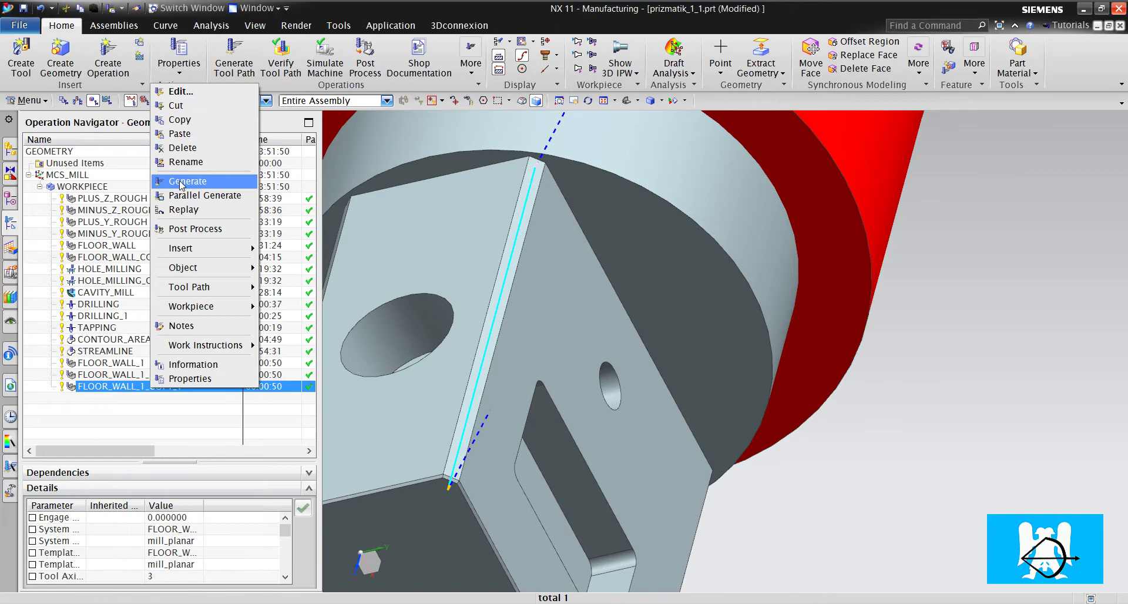
click(170, 143)
double_click(184, 399)
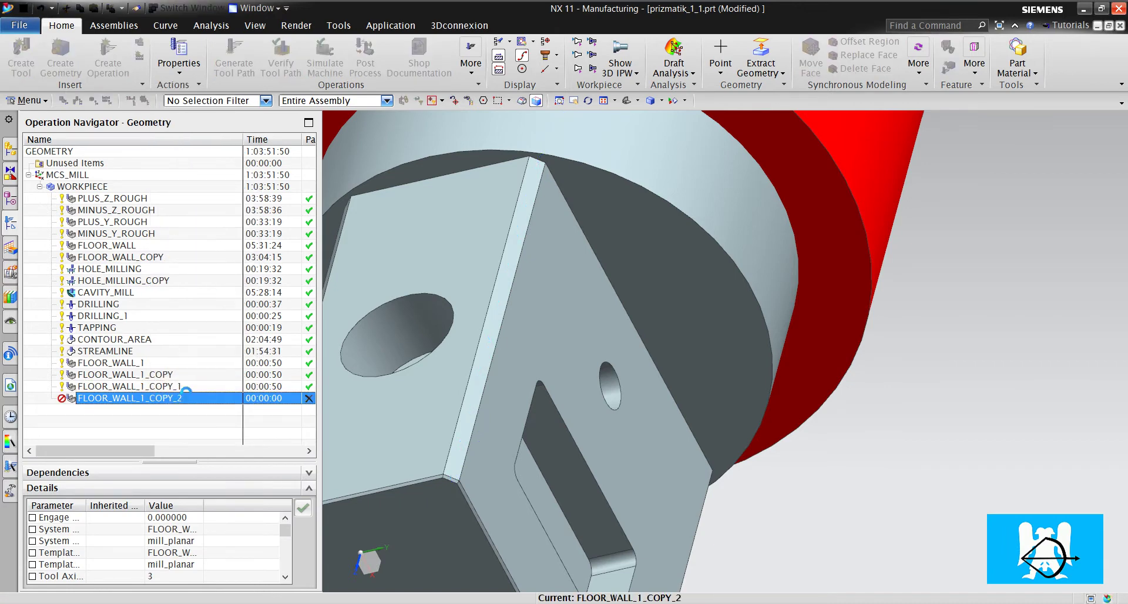
click(284, 109)
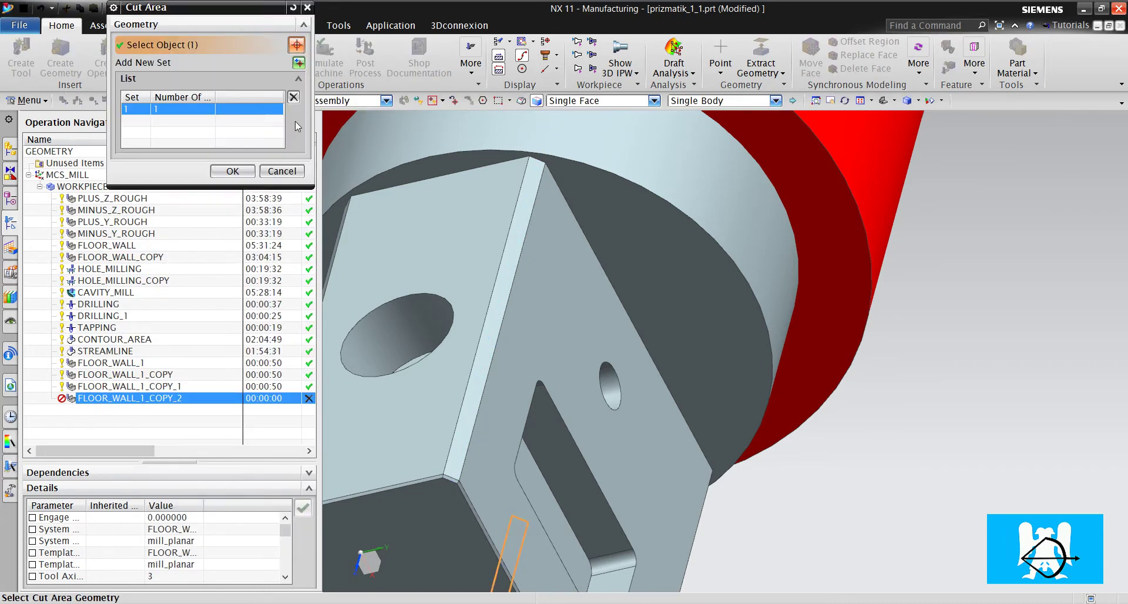
click(293, 98)
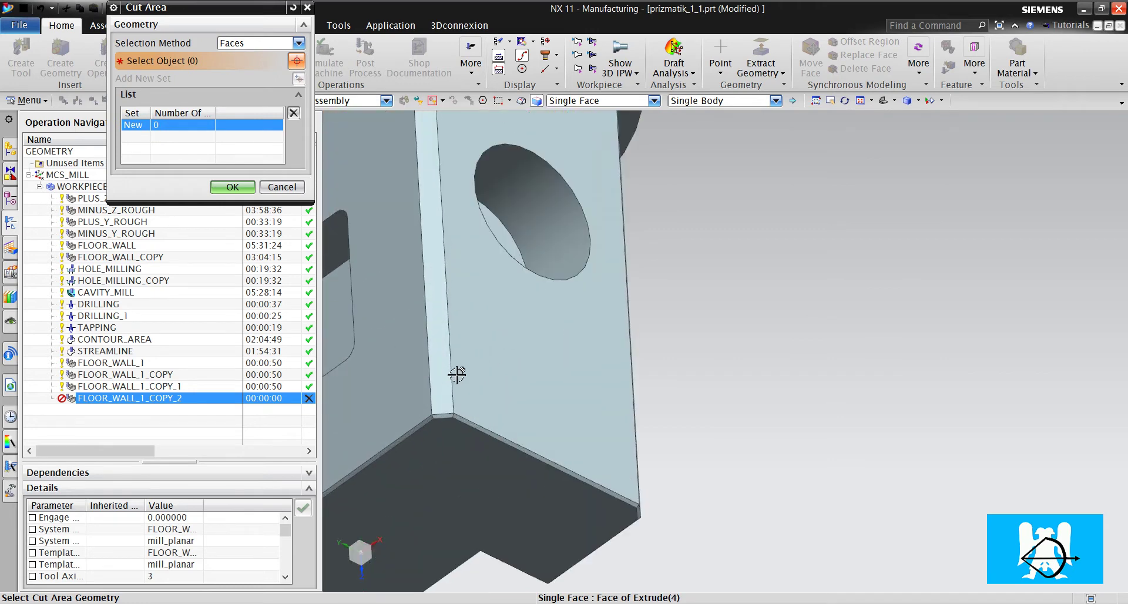
- Assign the remaining long chamfer face on the underside's opposite edge as cut area, generate its tool path and accept the operation
click(449, 371)
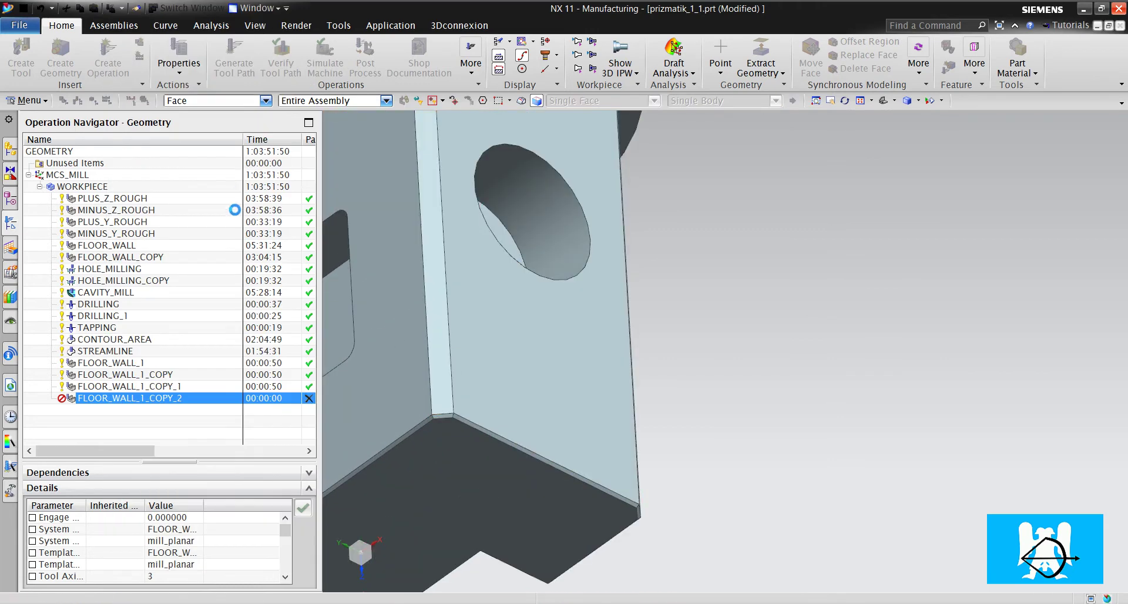
click(233, 187)
click(181, 511)
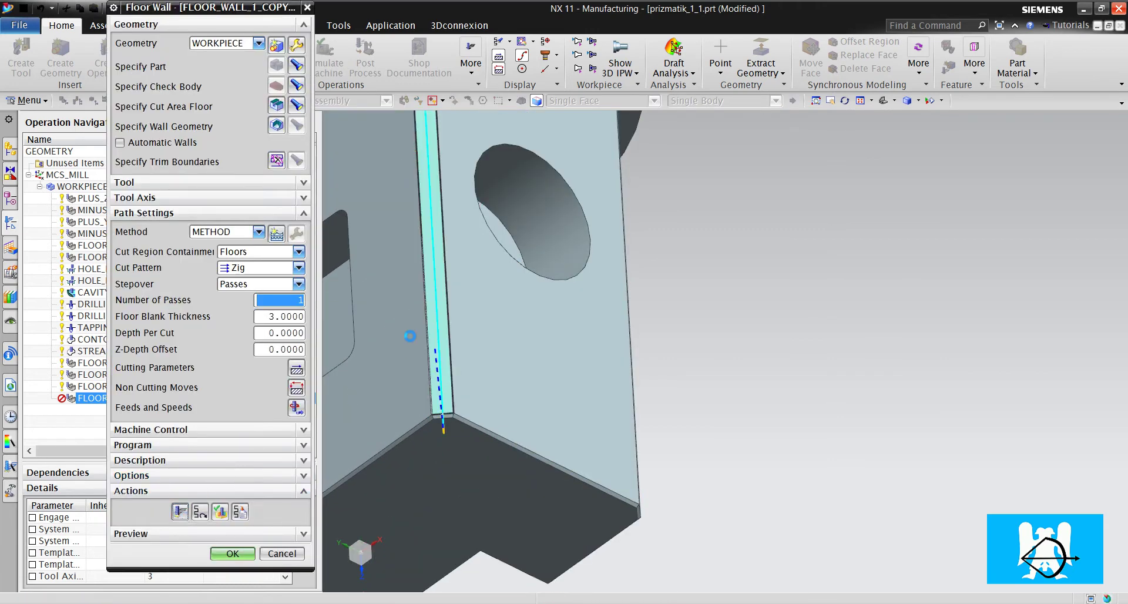
middle_drag(582, 315, 355, 422)
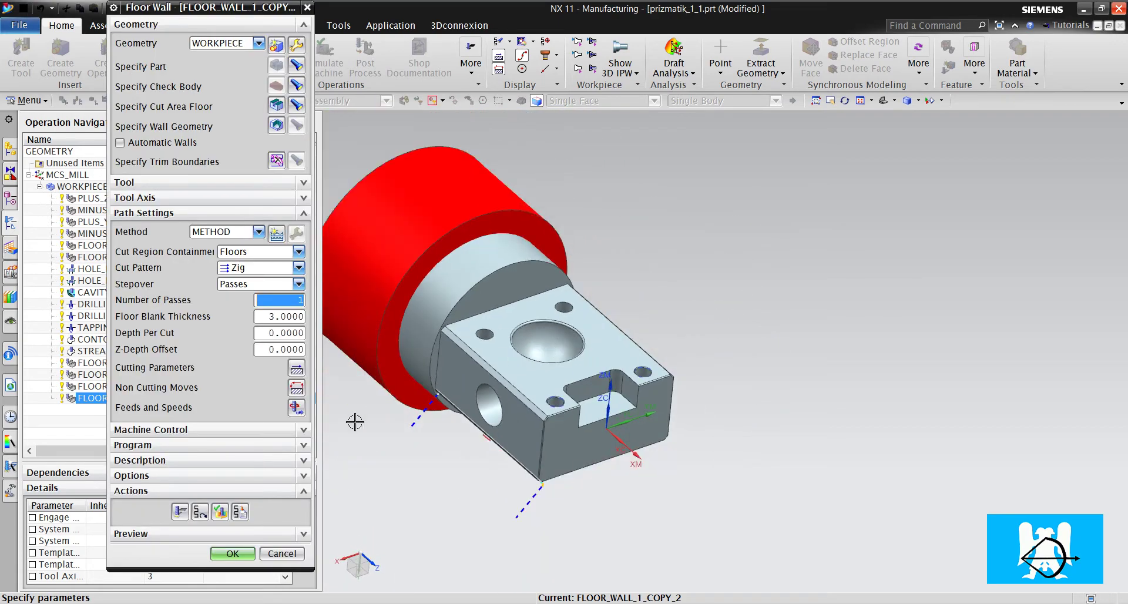
click(233, 554)
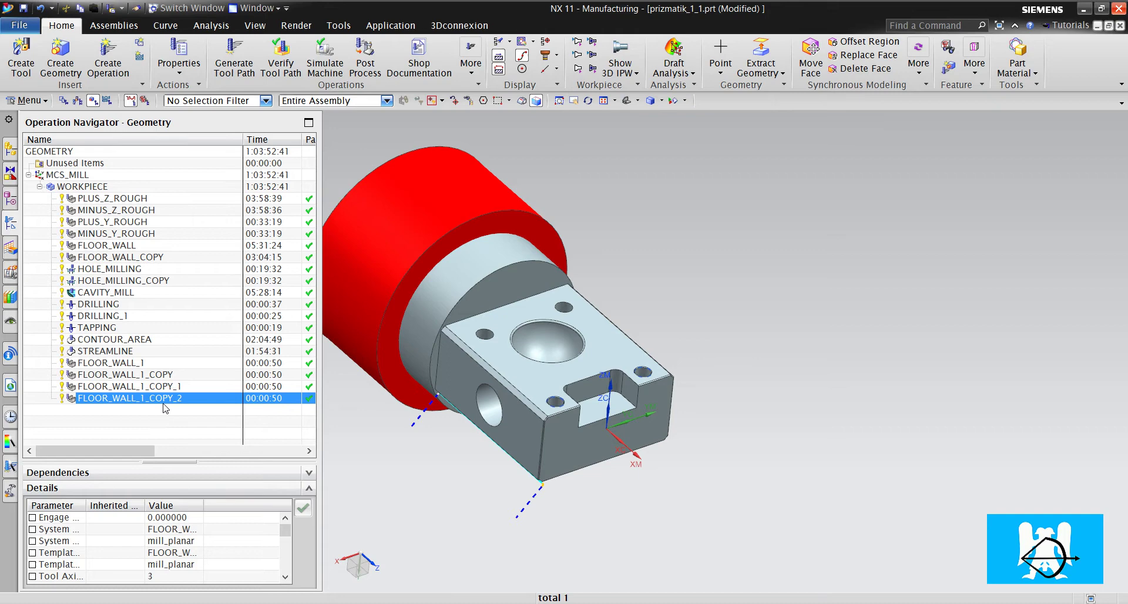
- Examine the small chamfers running around the slotted end face of the part
click(169, 423)
scroll(506, 464, up, 8)
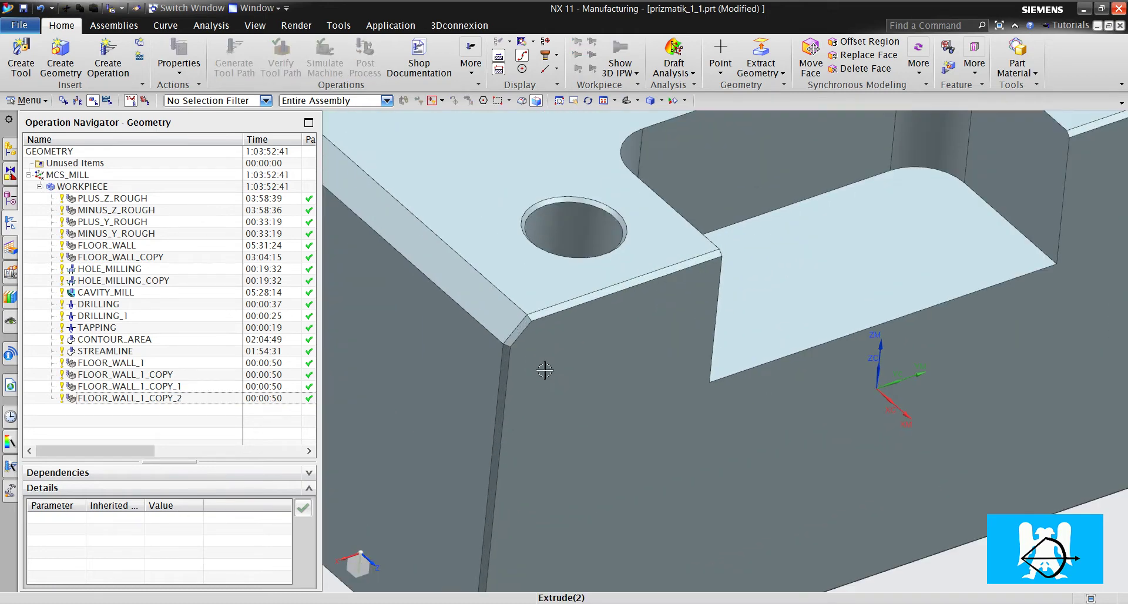
scroll(652, 291, down, 6)
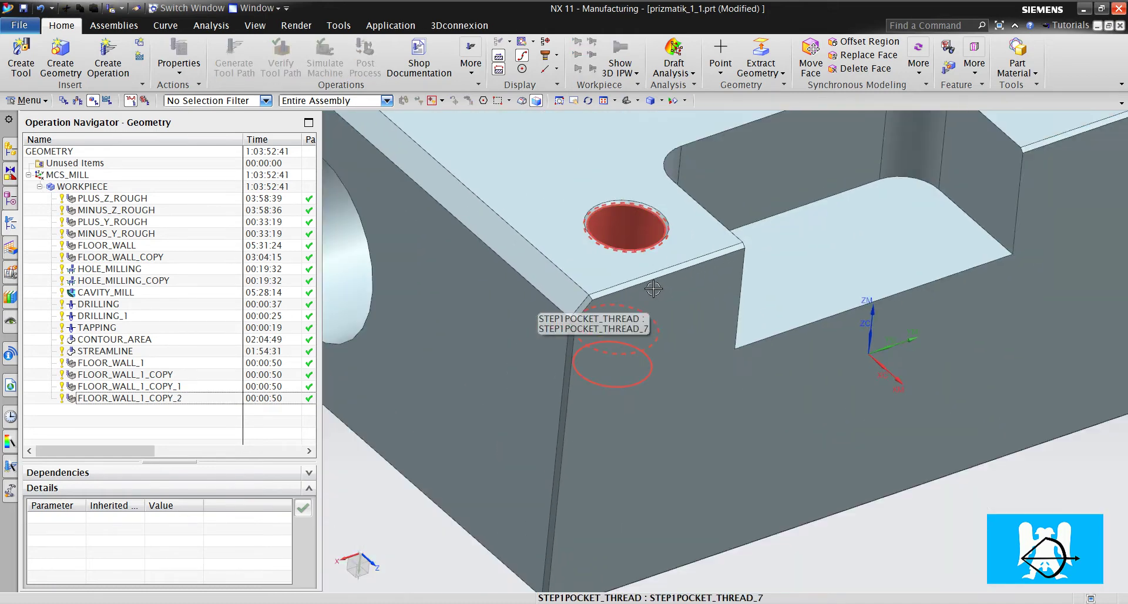
scroll(660, 286, up, 5)
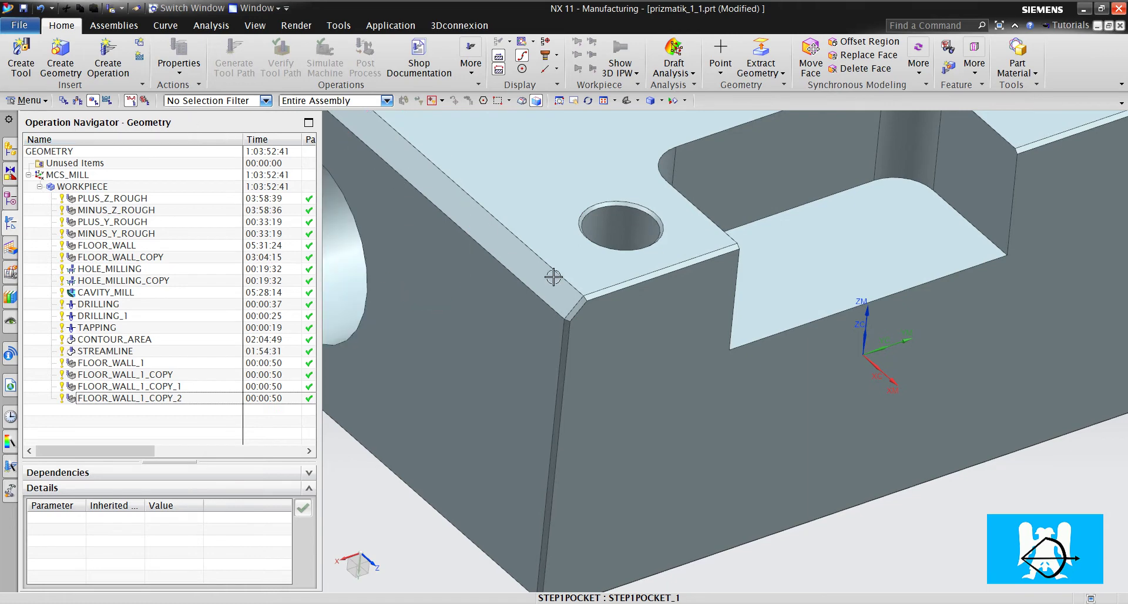
scroll(604, 309, up, 1)
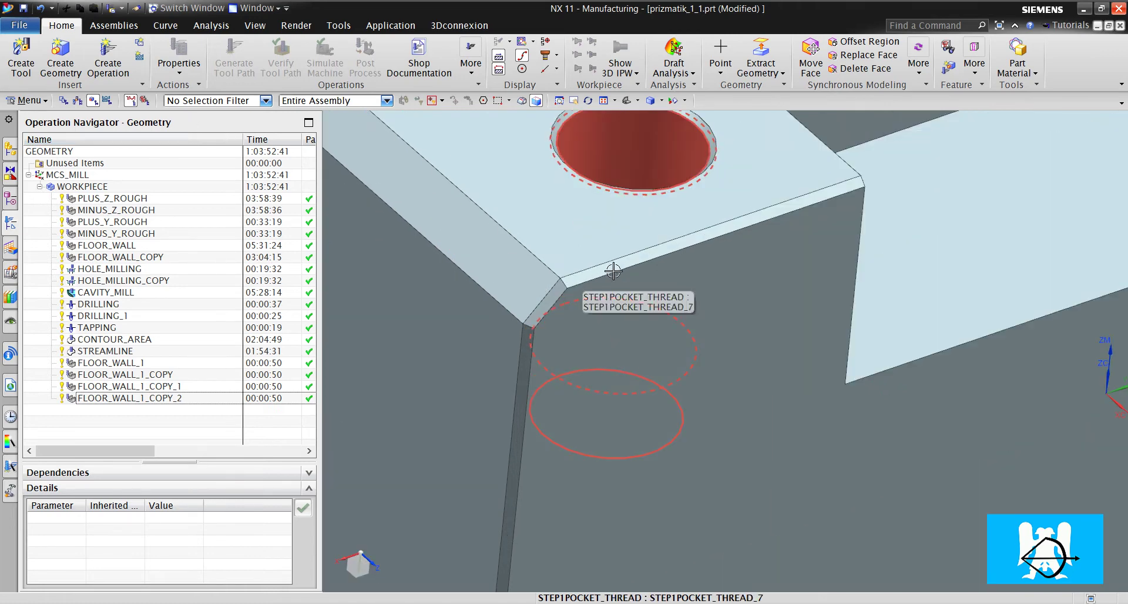
middle_drag(613, 271, 866, 138)
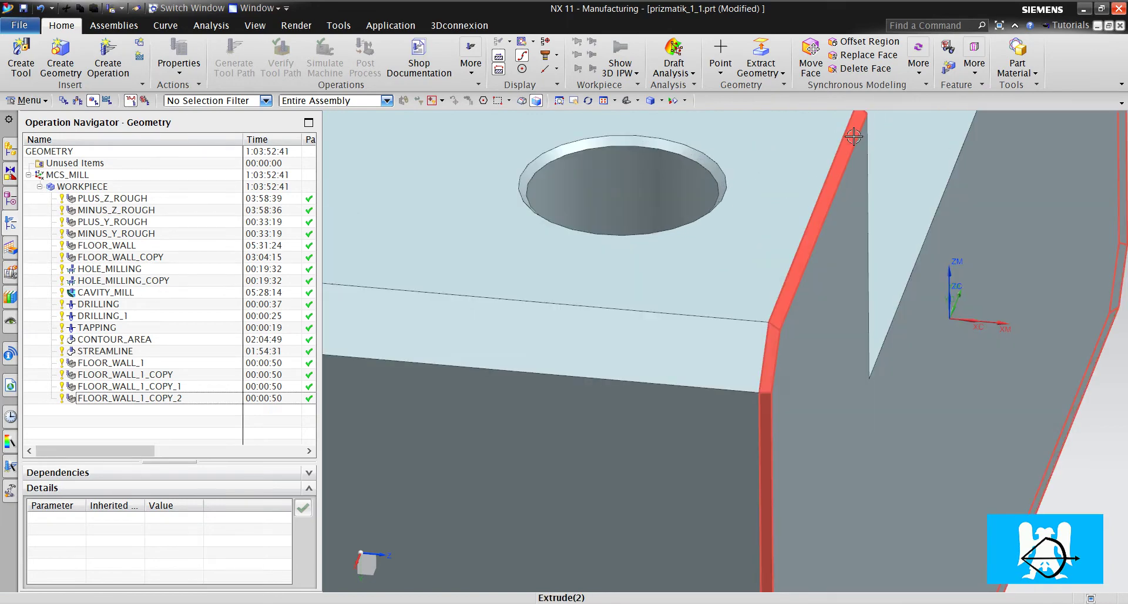
scroll(796, 219, down, 8)
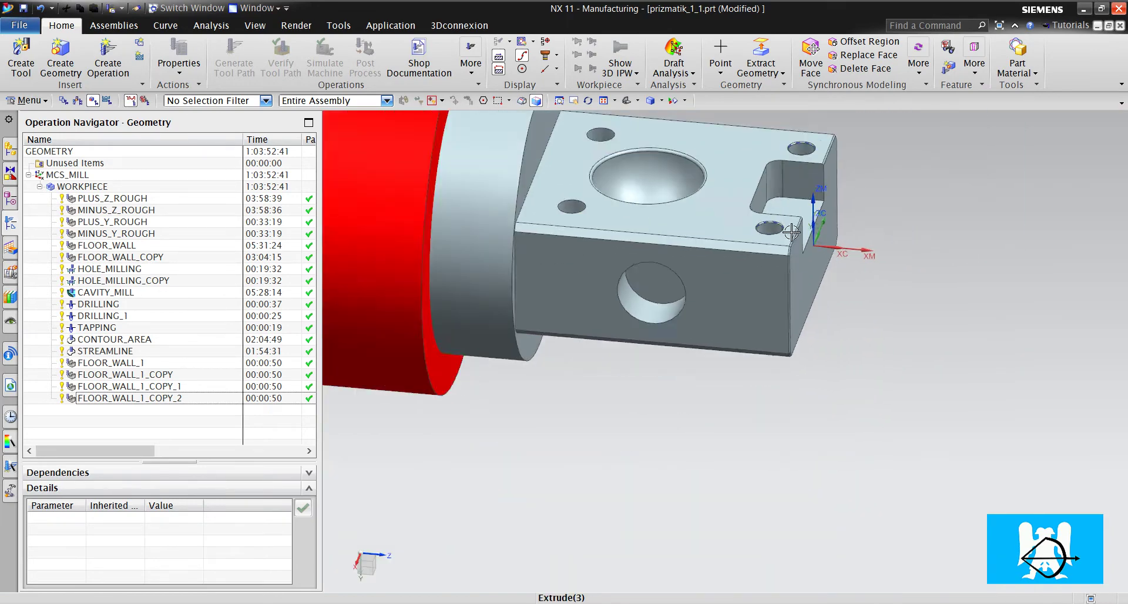
scroll(811, 227, up, 5)
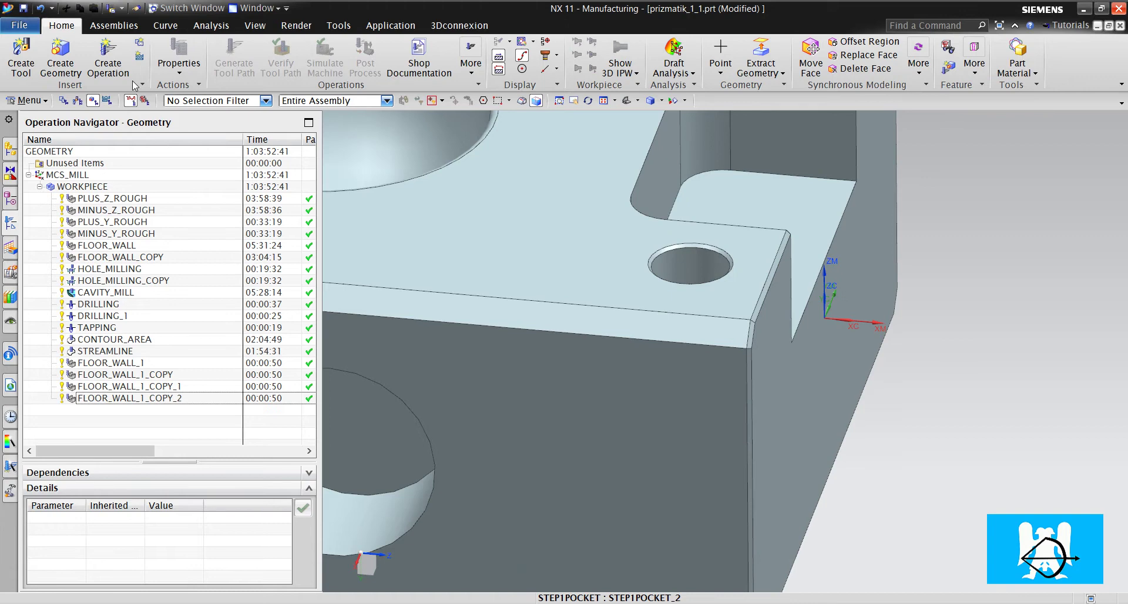
- Create a mill_contour Contour Surface Area operation in WORKPIECE using the SPOT_DRILL tool
click(124, 75)
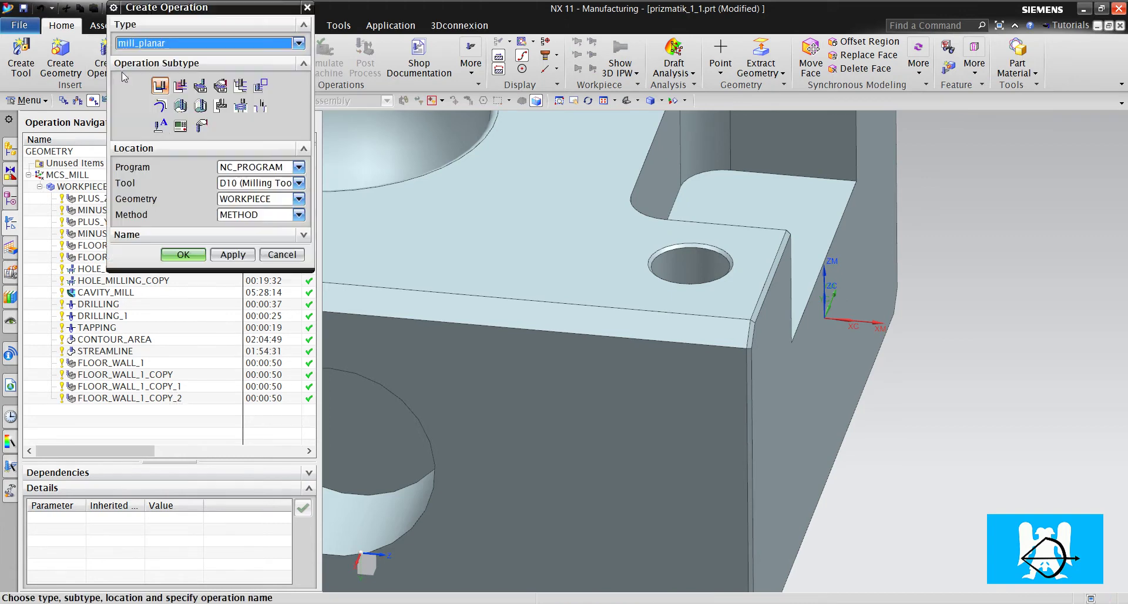
click(196, 44)
click(194, 68)
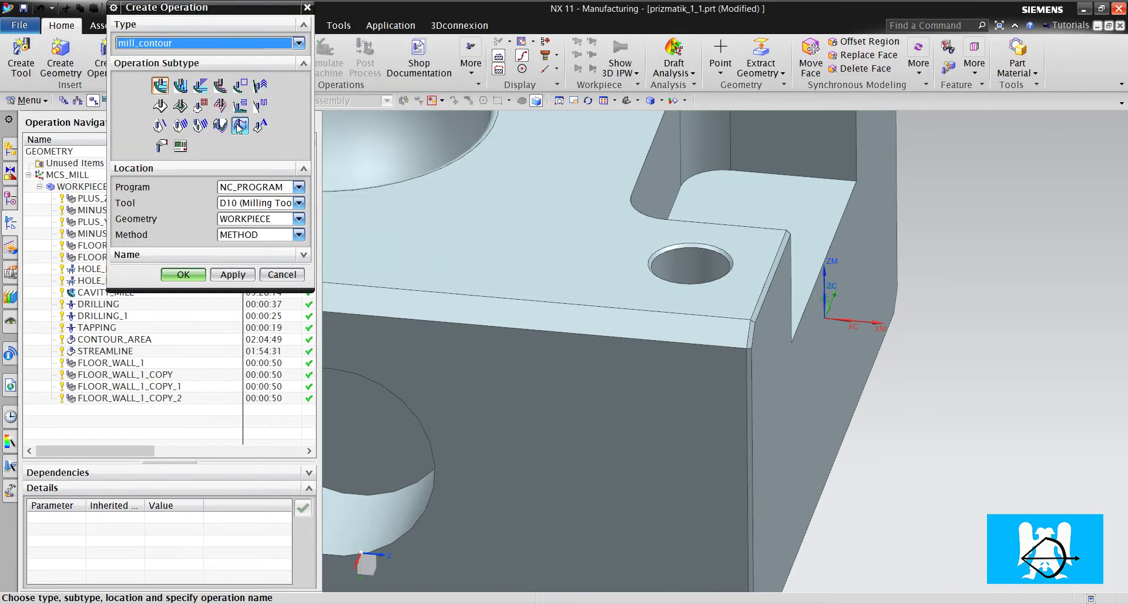
click(201, 109)
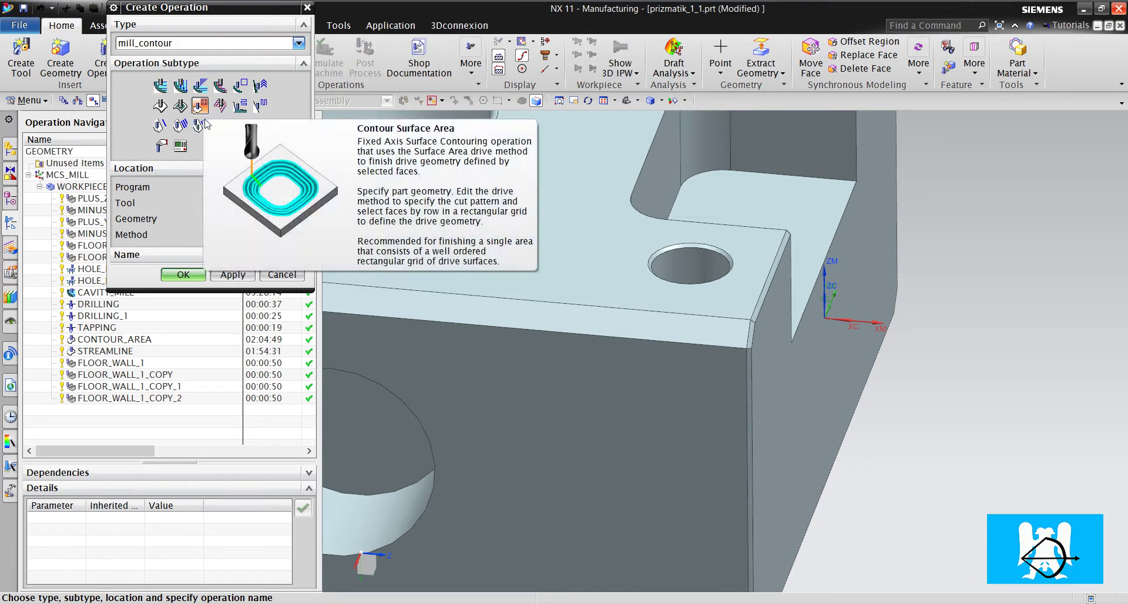
click(298, 202)
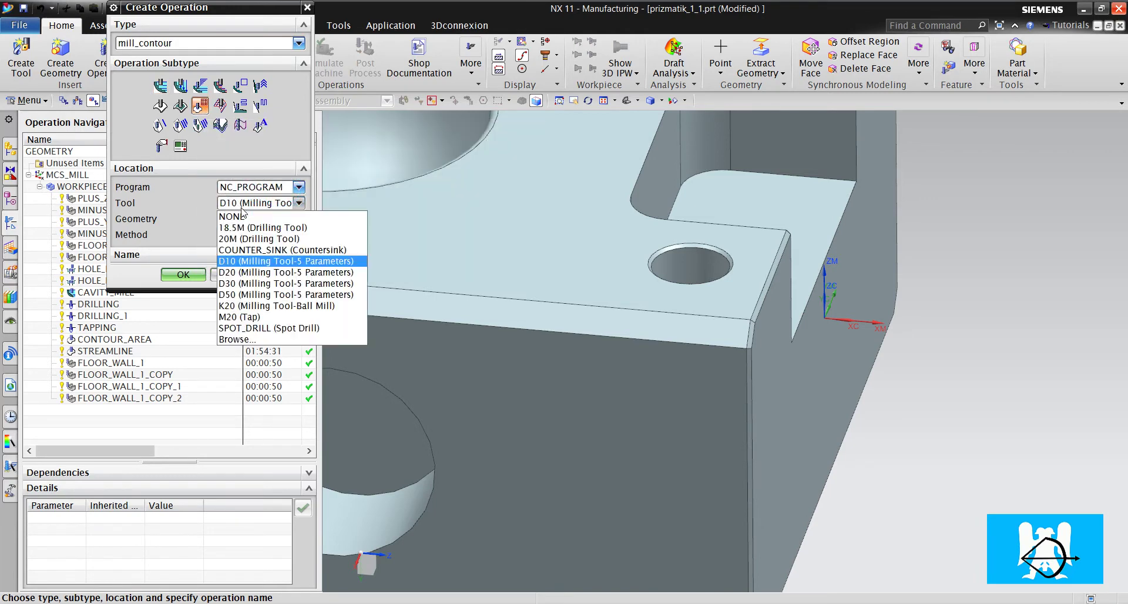
click(283, 328)
click(184, 274)
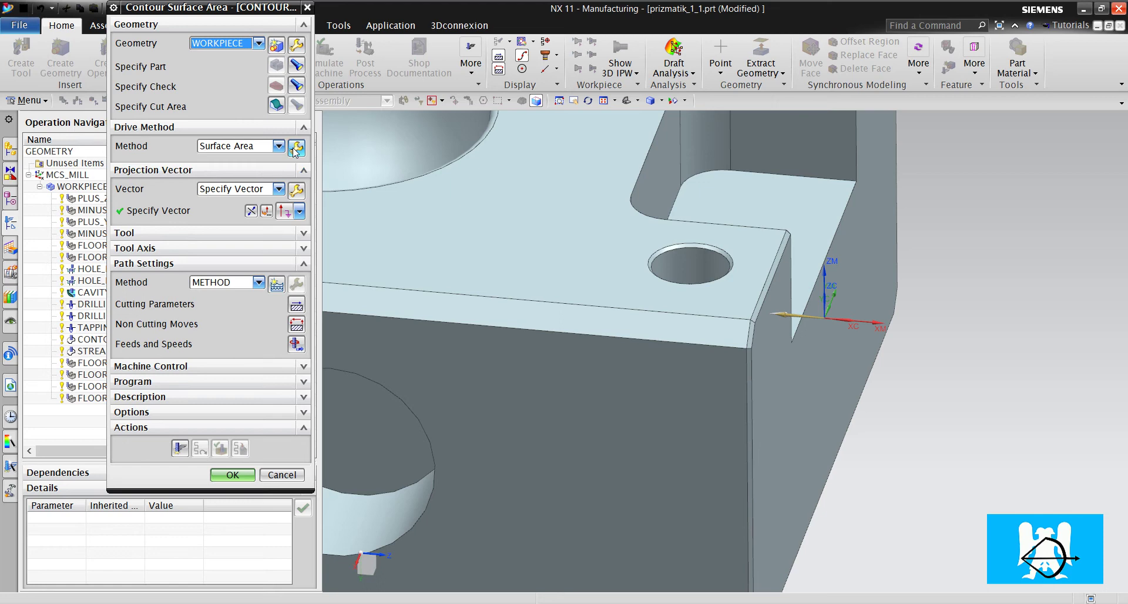
- Open the SPOT_DRILL tool definition and inspect its dimensions and tip tracking points
click(210, 233)
click(296, 253)
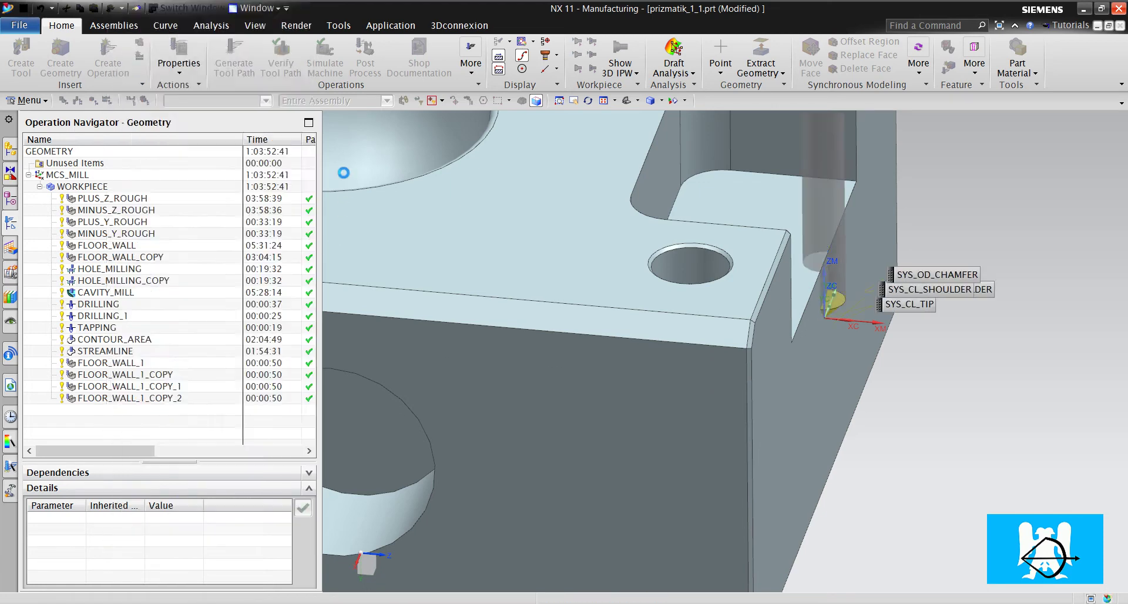
scroll(601, 247, up, 8)
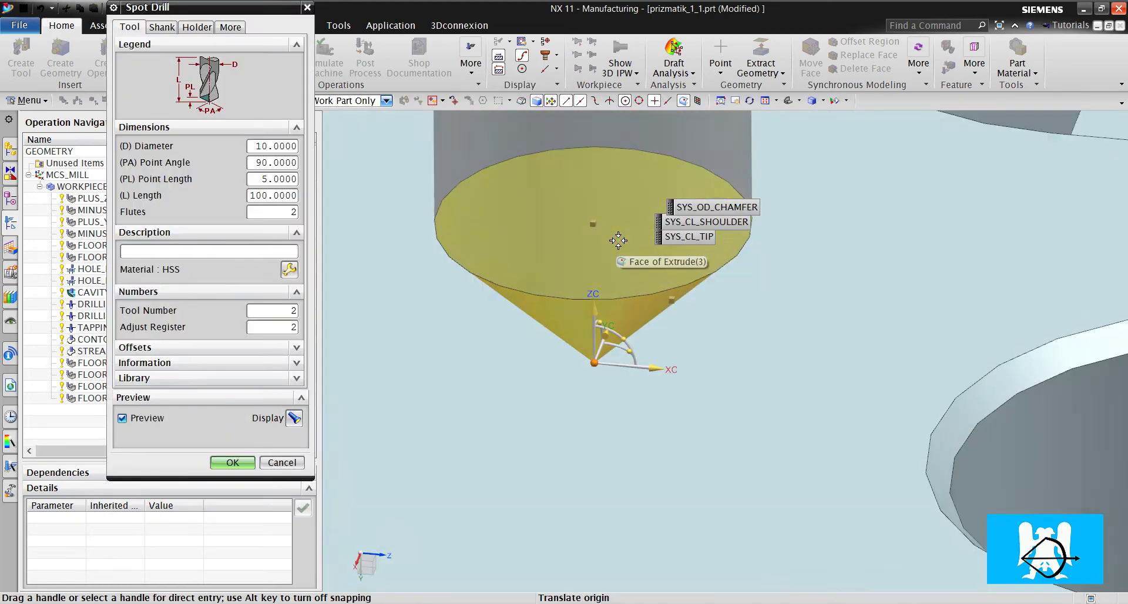
scroll(553, 215, down, 7)
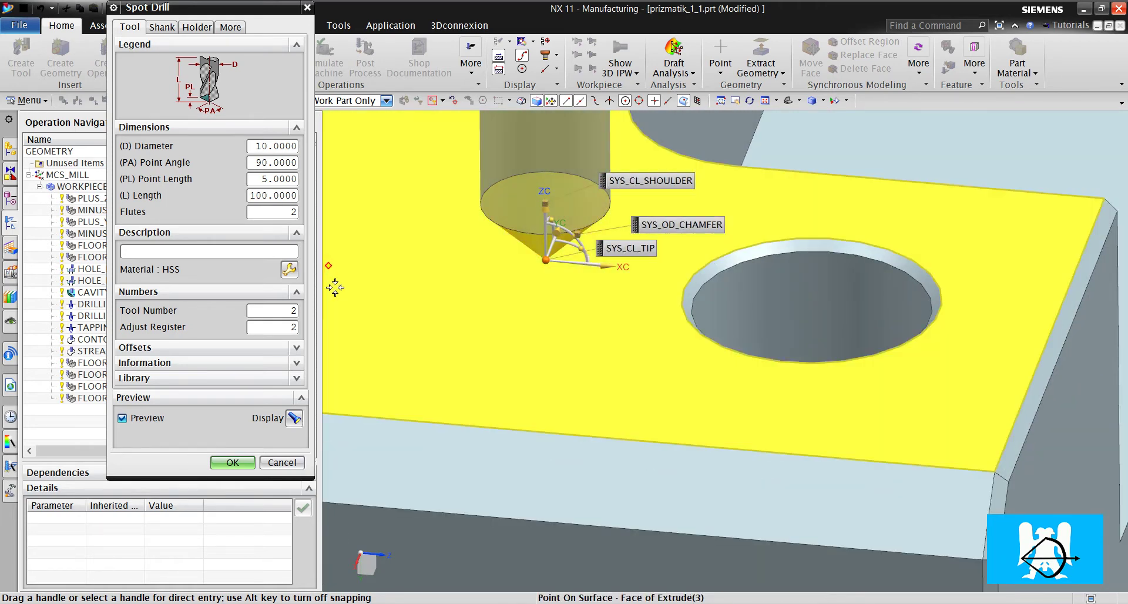
click(233, 463)
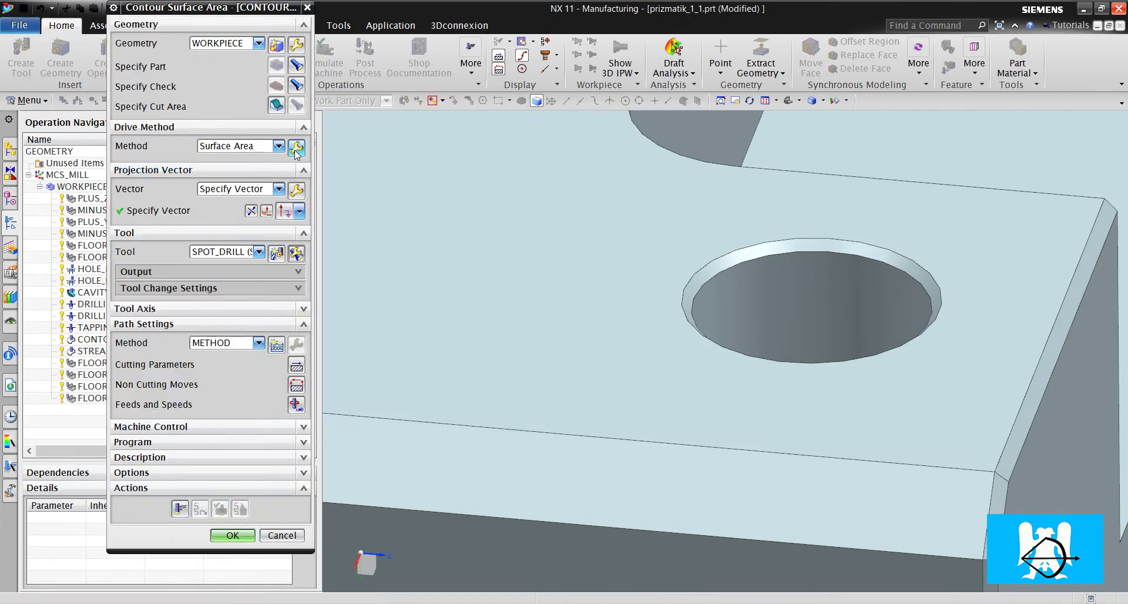
- Specify the small chamfer face between the underside and the slotted end face as the surface area drive geometry
click(295, 149)
click(278, 46)
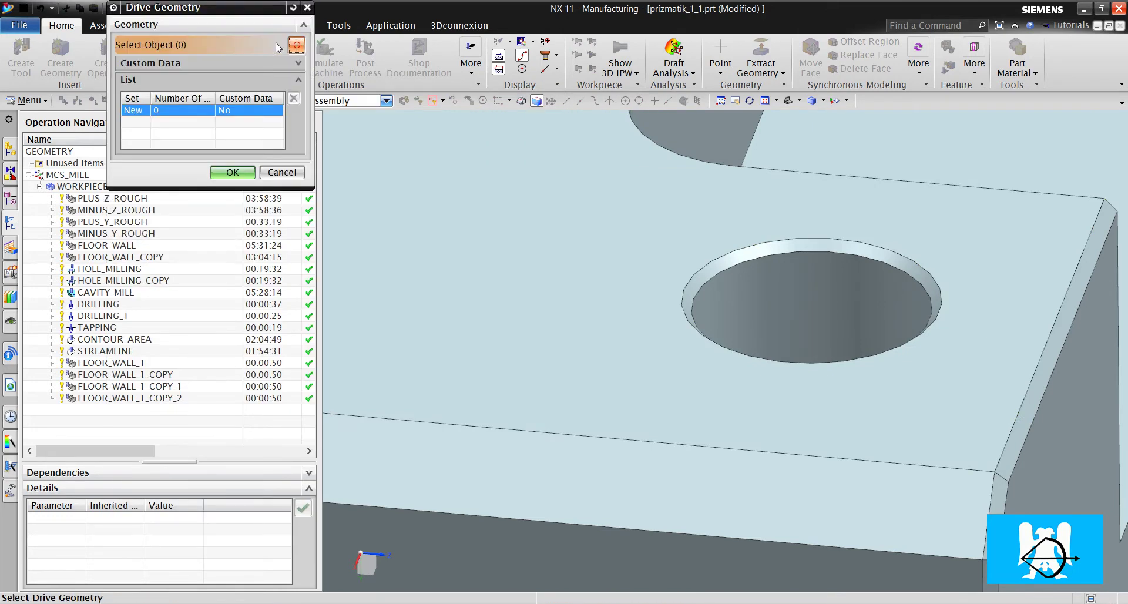
scroll(705, 270, down, 3)
scroll(767, 349, down, 5)
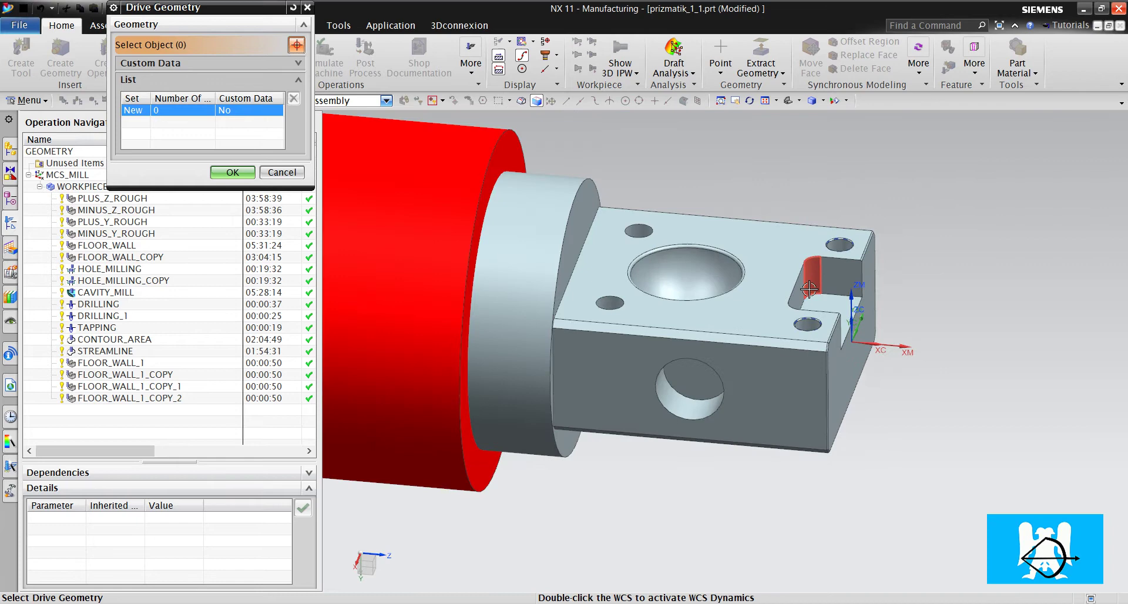
middle_drag(767, 352, 773, 509)
scroll(763, 502, up, 5)
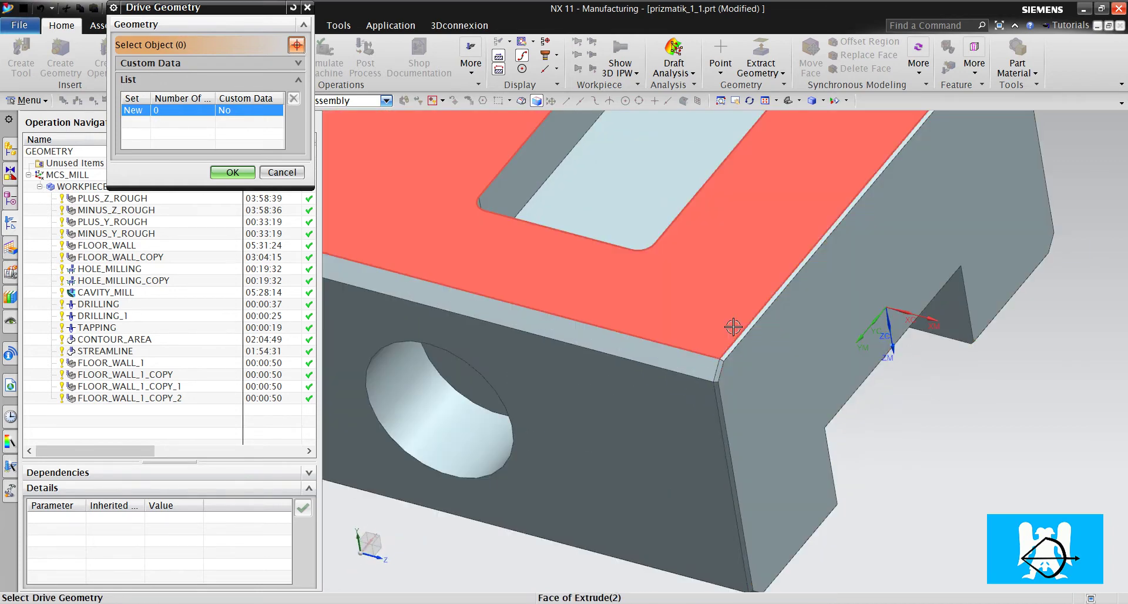
click(740, 335)
scroll(743, 340, up, 4)
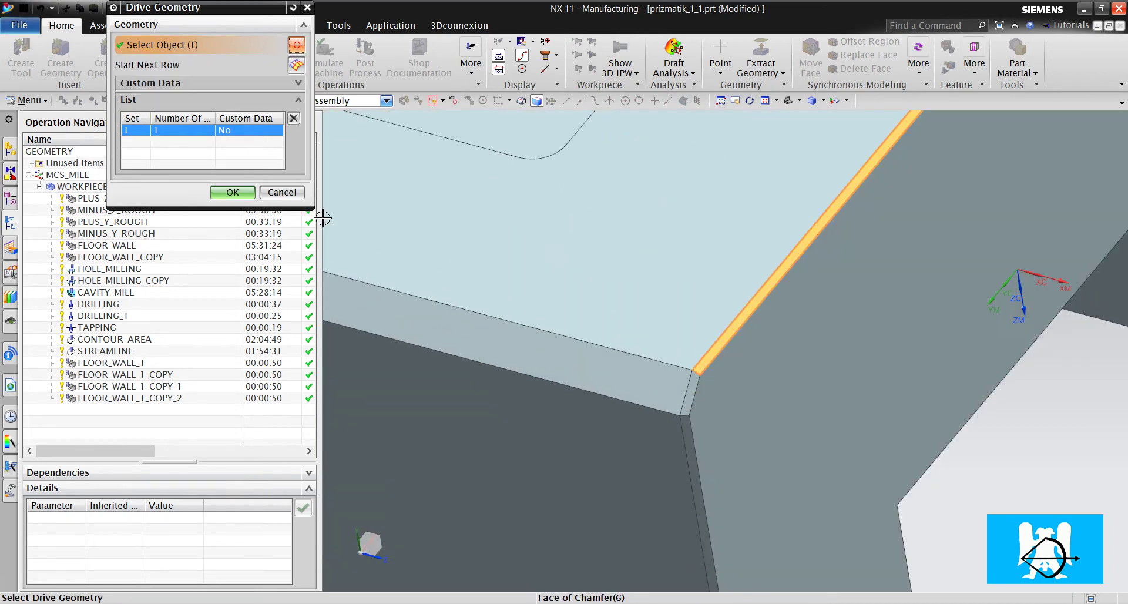
click(232, 192)
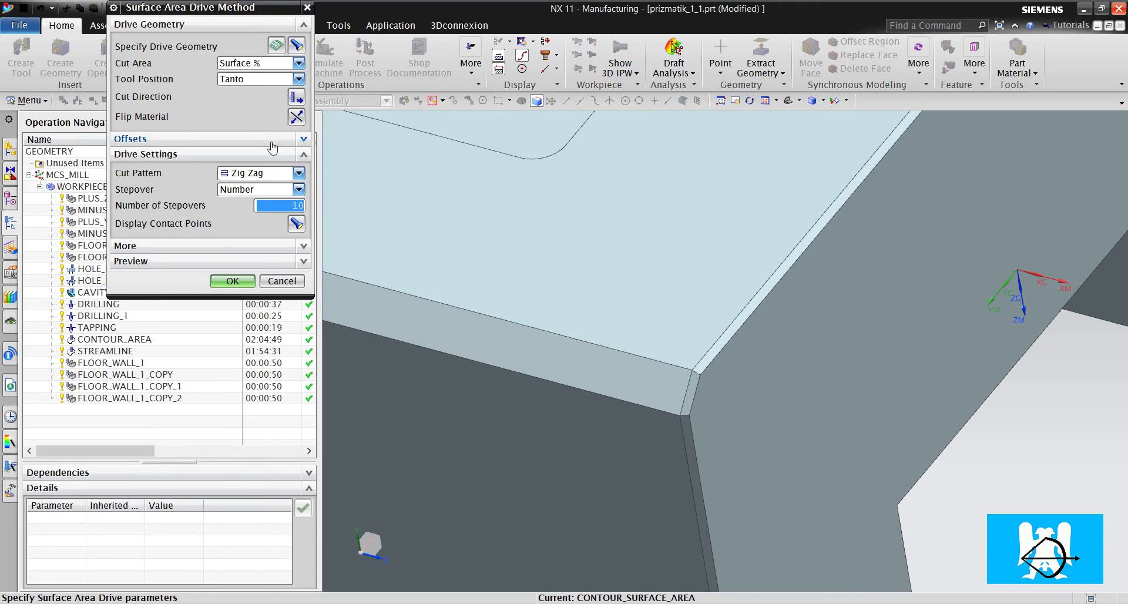
- Set the drive cut pattern to Zig with 0 stepovers and a cut direction along the chamfer's outer edge
click(262, 174)
click(259, 203)
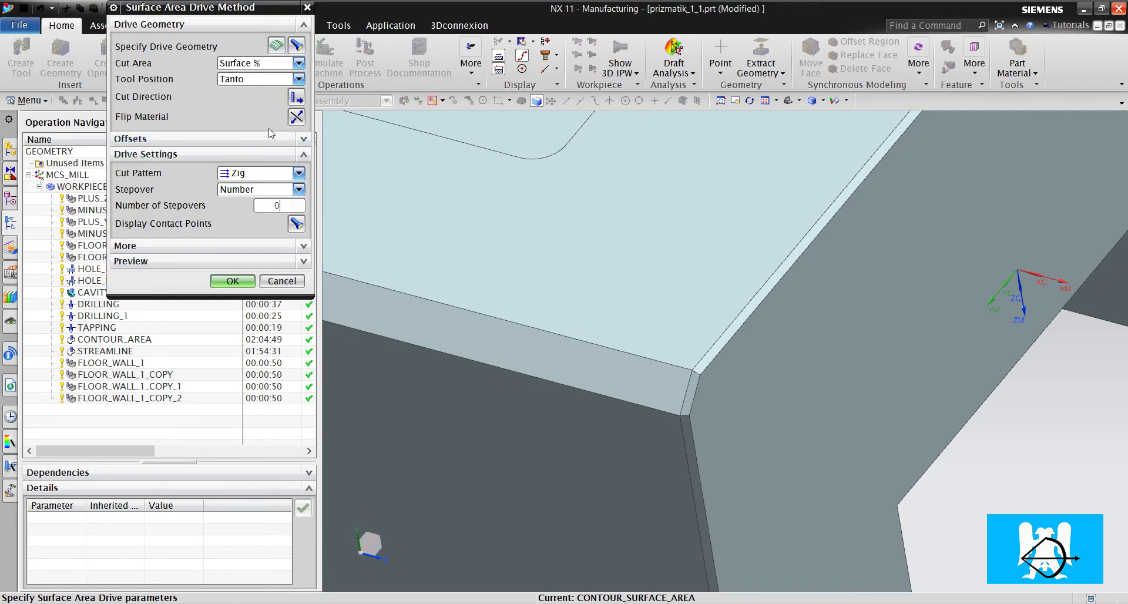
click(290, 101)
scroll(724, 310, up, 3)
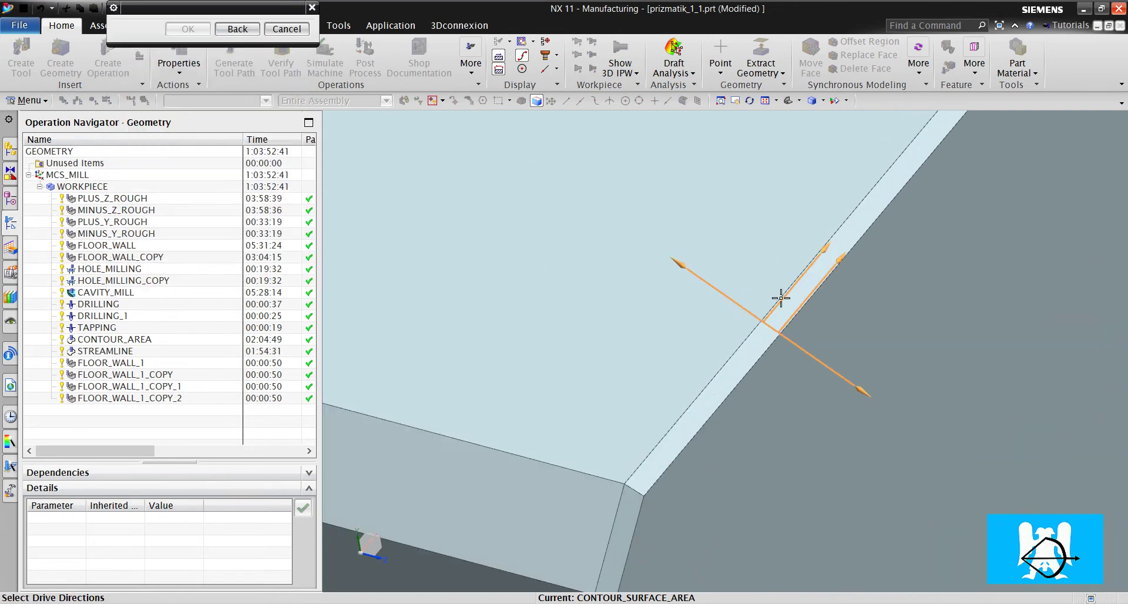
click(810, 301)
scroll(706, 320, down, 2)
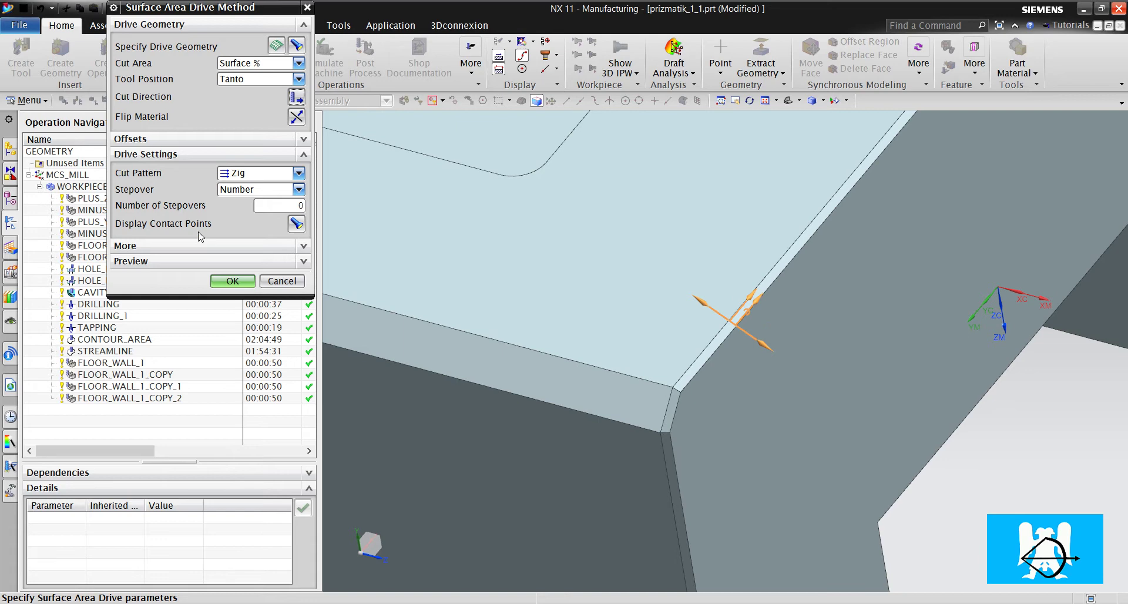
- Set the cut step of the surface area drive to Tolerances
click(200, 251)
click(255, 264)
click(242, 292)
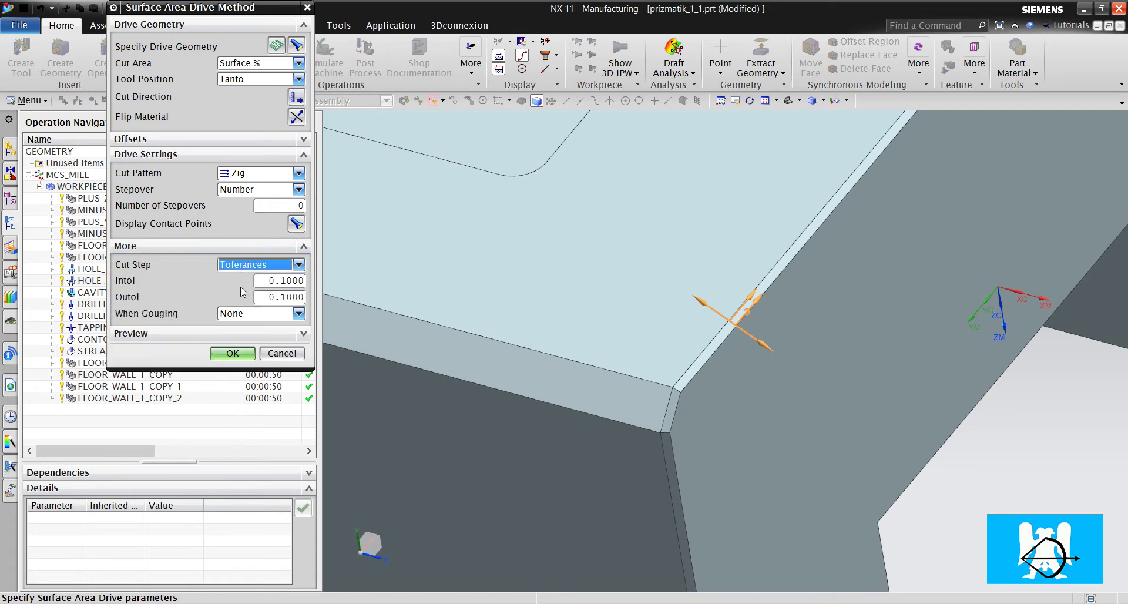
- Preview the drive path along the chamfer, check both ends and accept the drive settings
click(230, 333)
click(296, 353)
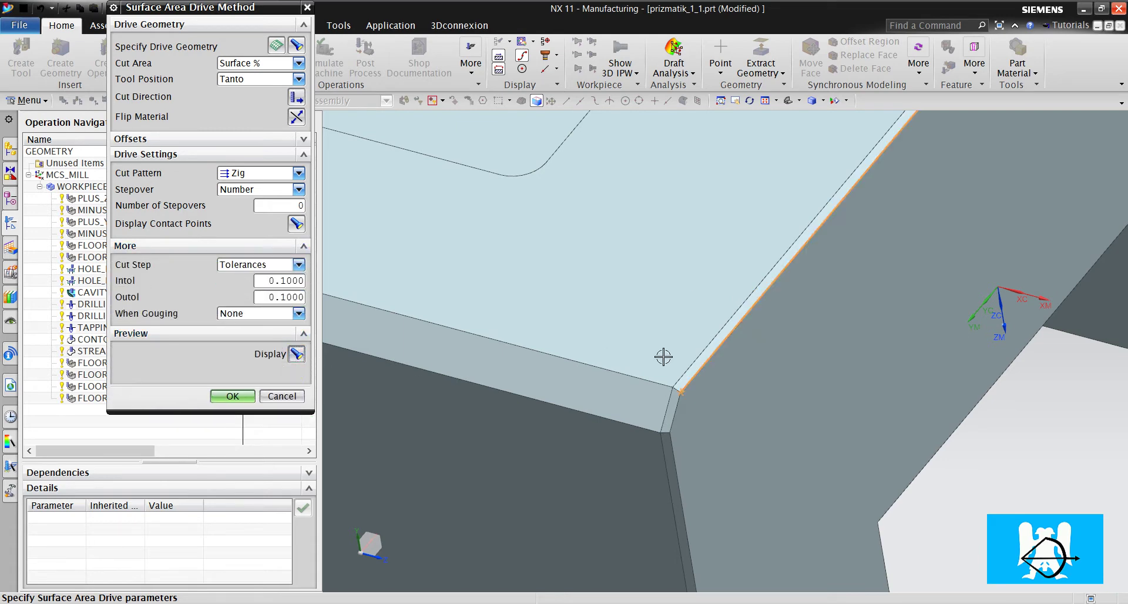
scroll(715, 370, down, 3)
scroll(730, 284, up, 2)
scroll(834, 136, up, 3)
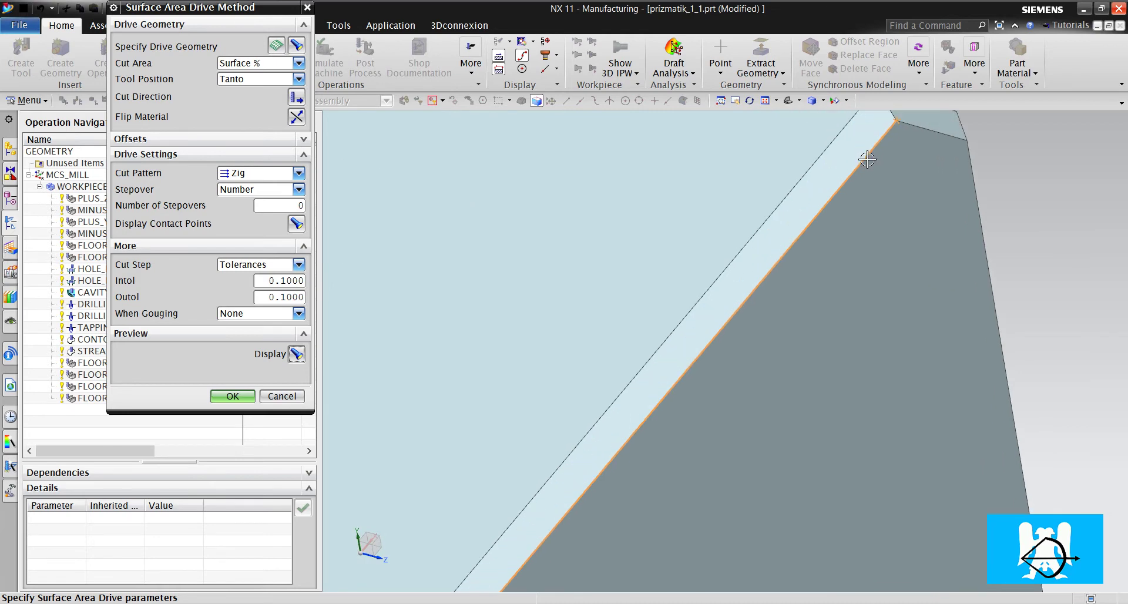
scroll(875, 149, down, 2)
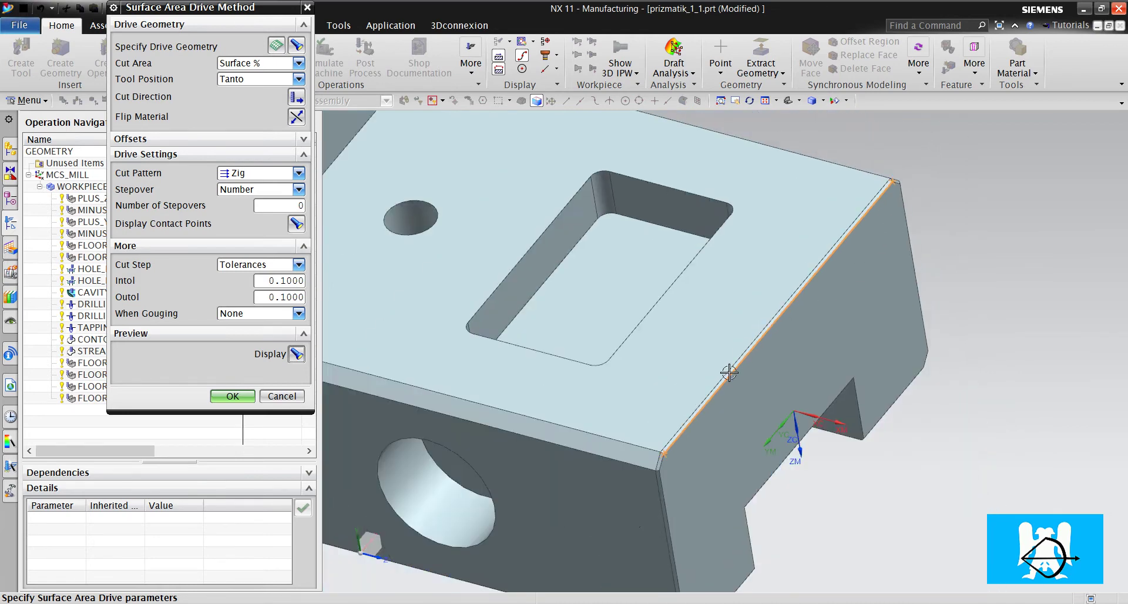
scroll(652, 446, up, 5)
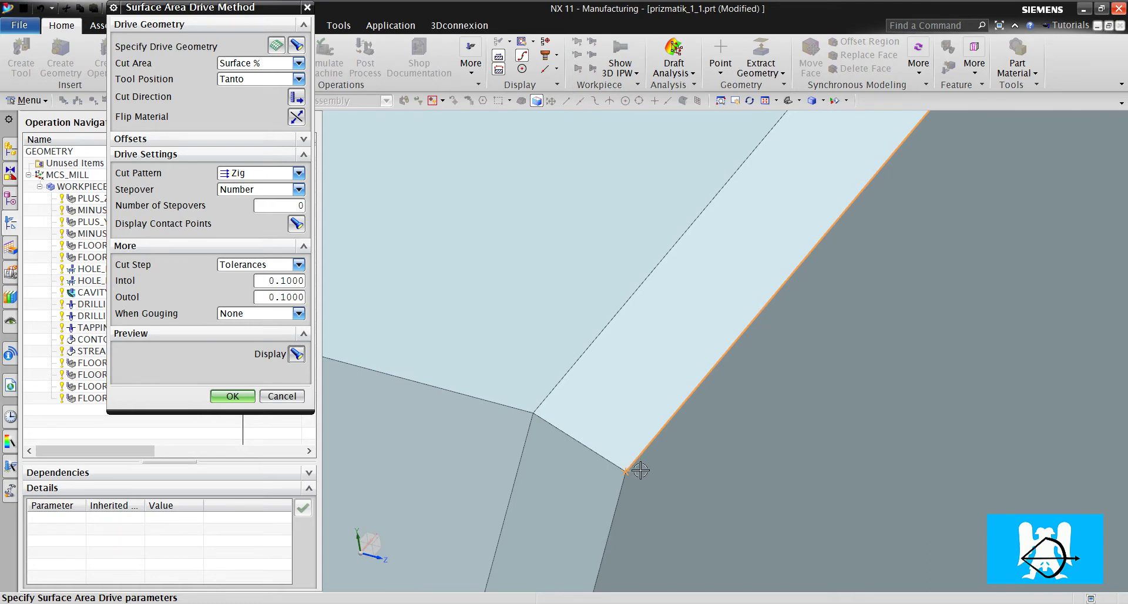
scroll(609, 448, down, 5)
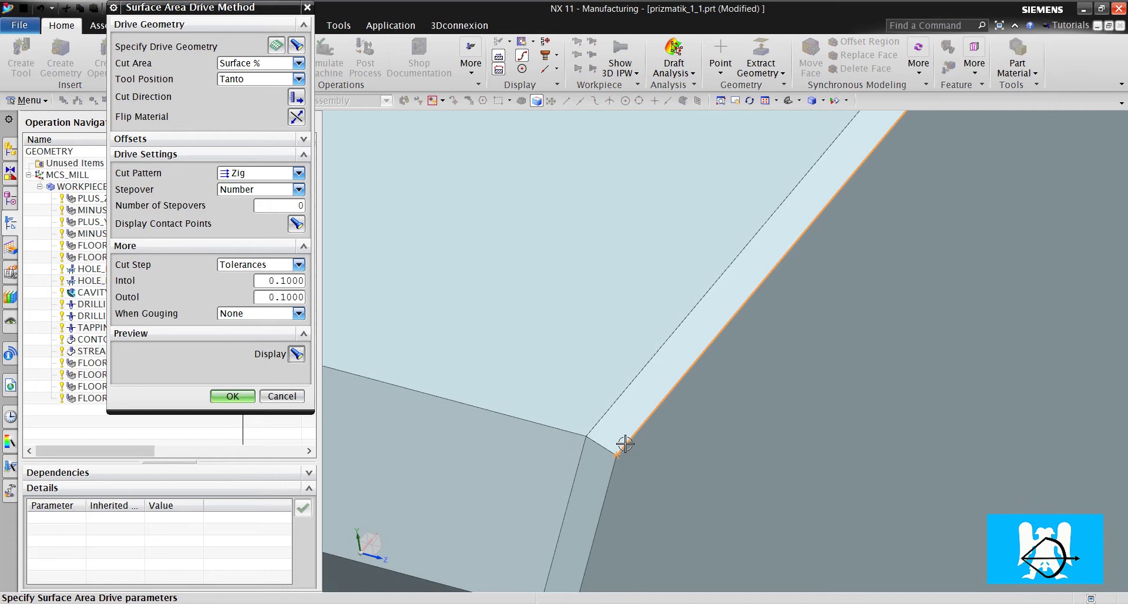
scroll(625, 446, up, 4)
click(242, 397)
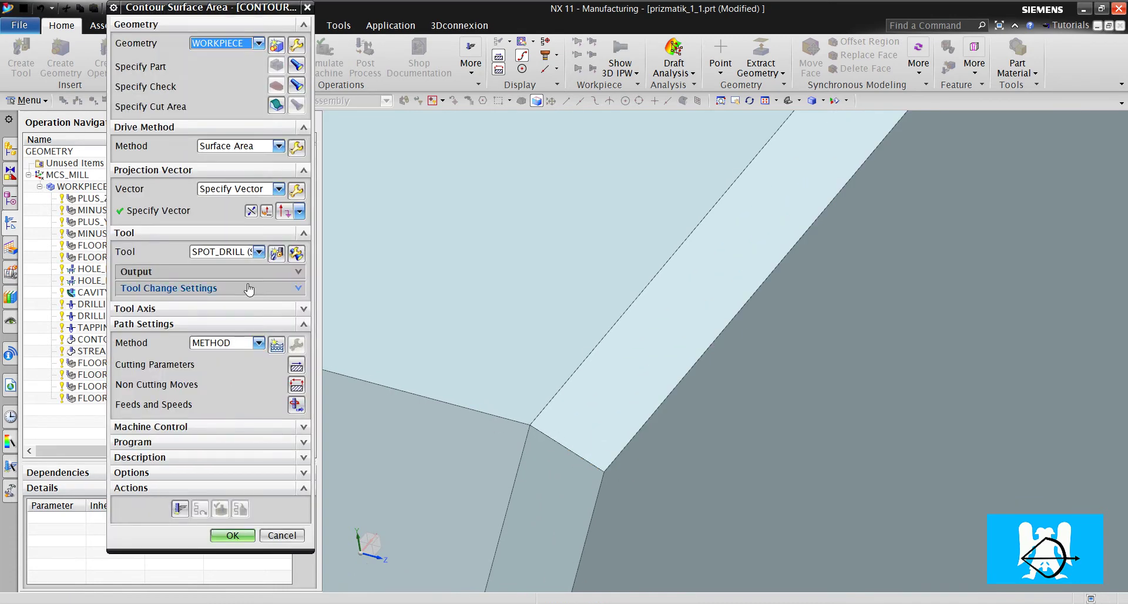
- Generate the tool path with the projection vector set to Tool Axis and the tool axis to the -ZC vector
click(226, 190)
click(228, 215)
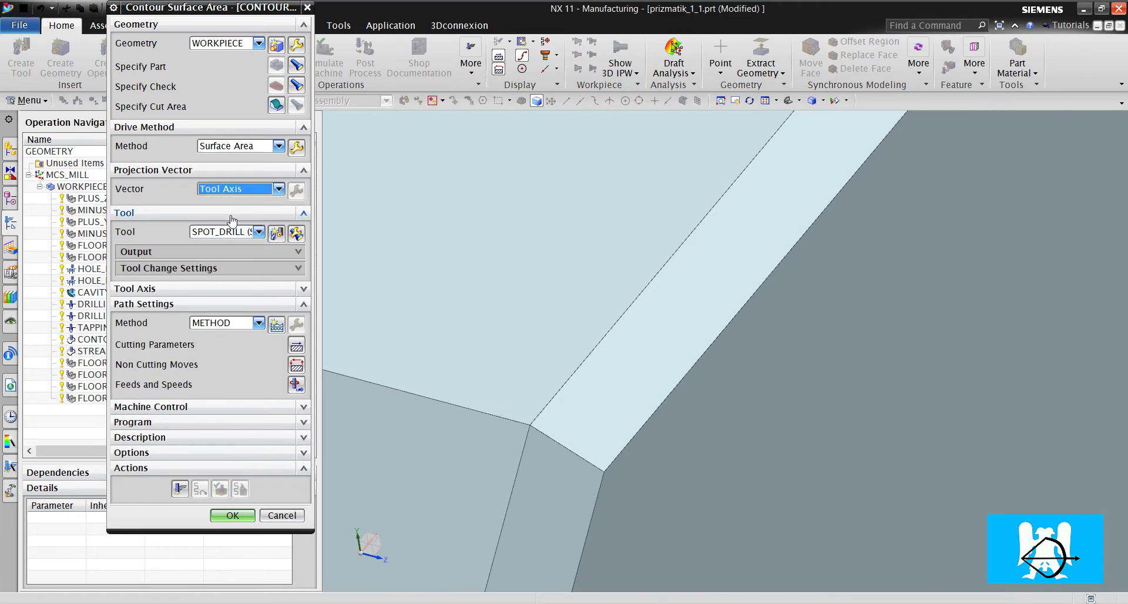
click(197, 289)
scroll(641, 299, down, 10)
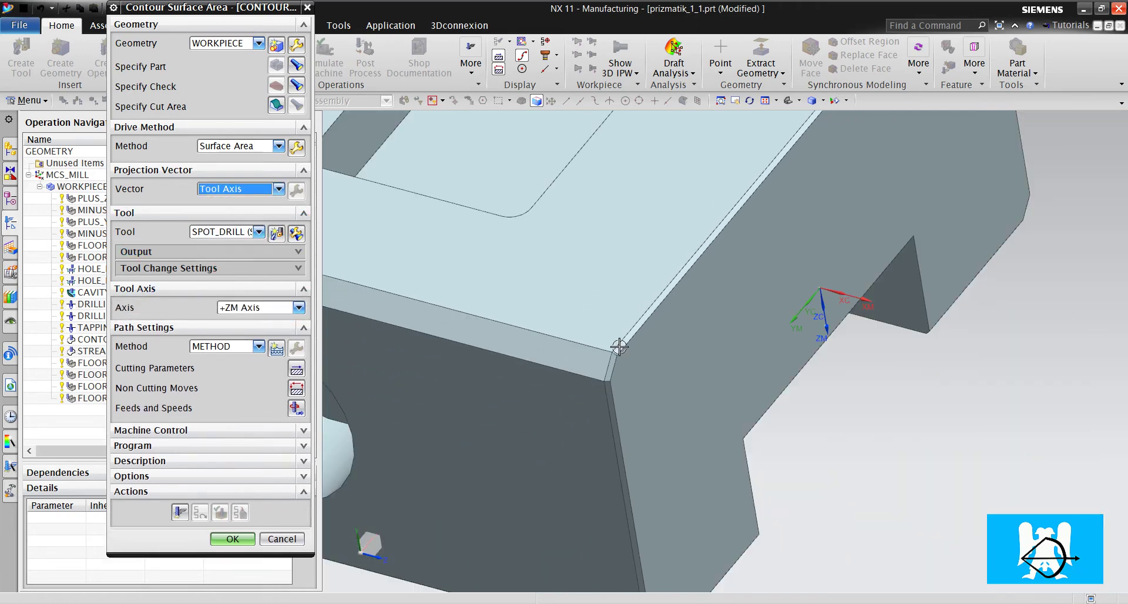
scroll(643, 325, up, 2)
click(256, 307)
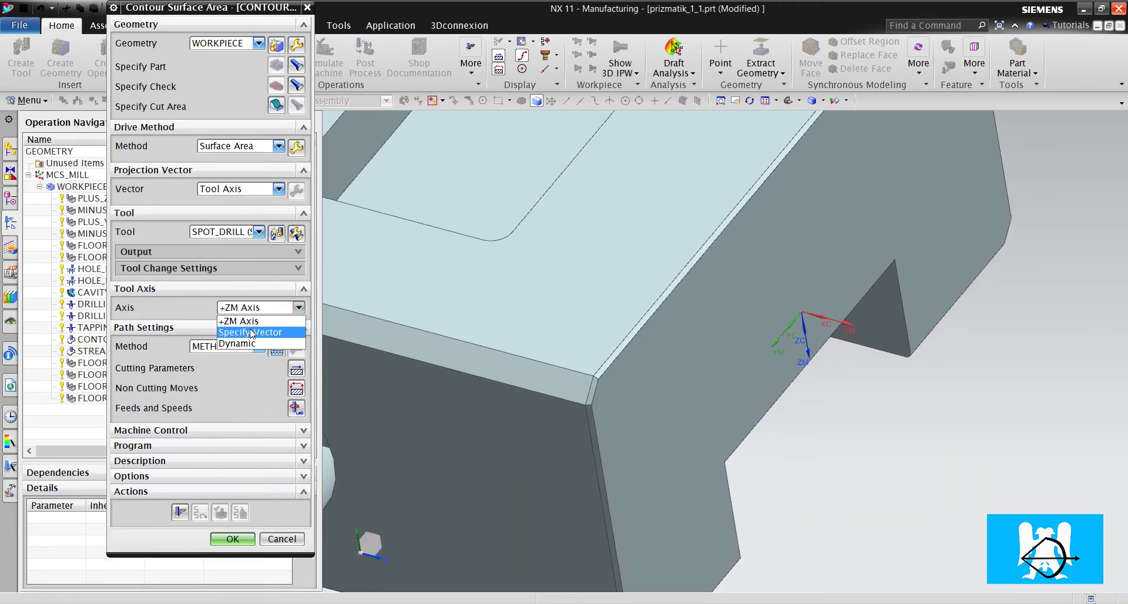
click(255, 333)
click(300, 326)
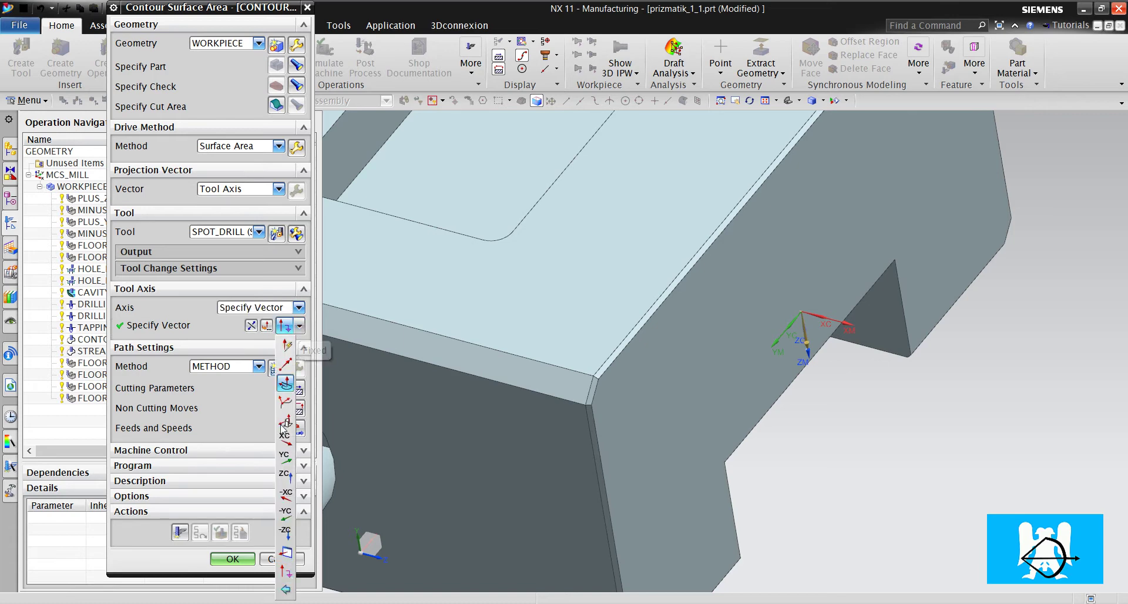
click(285, 531)
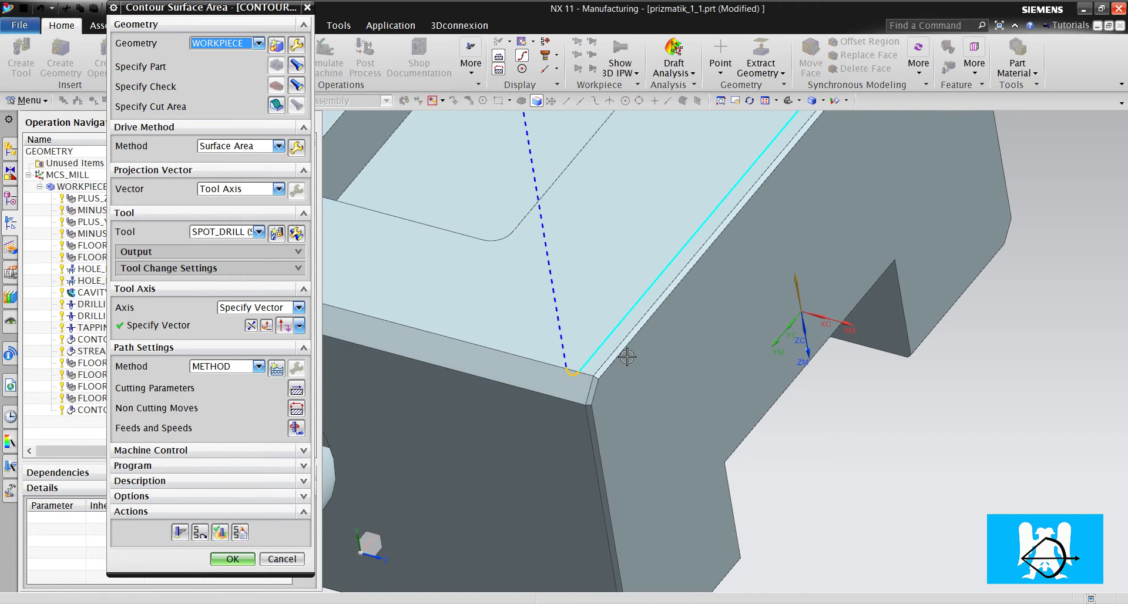
- Verify the generated tool path by positioning the spot drill at the end of the chamfer cut
click(220, 532)
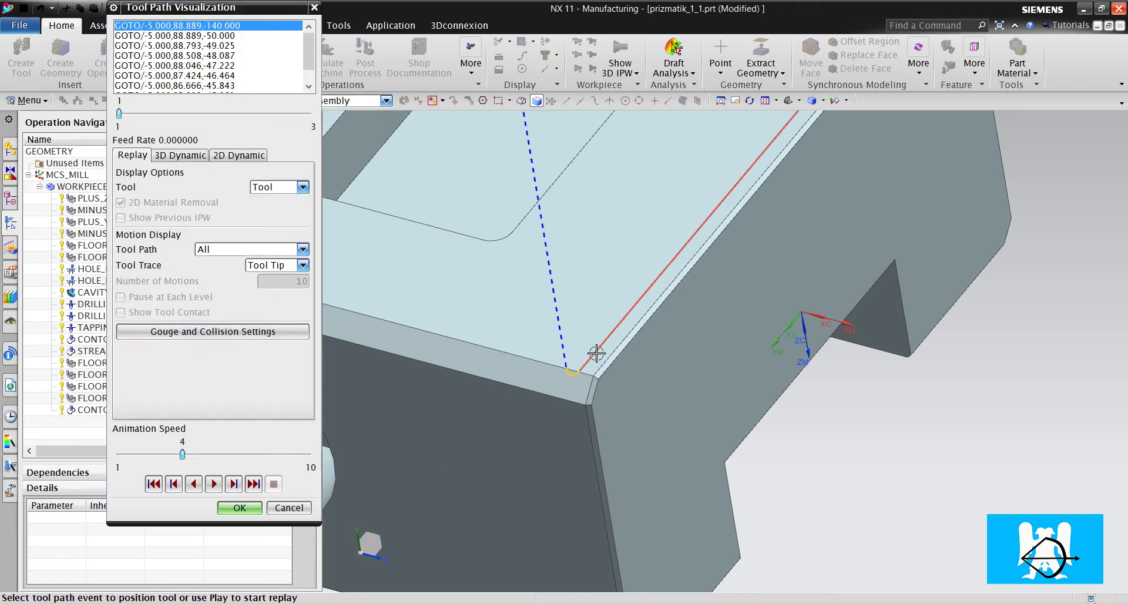
scroll(702, 339, down, 2)
scroll(702, 339, up, 4)
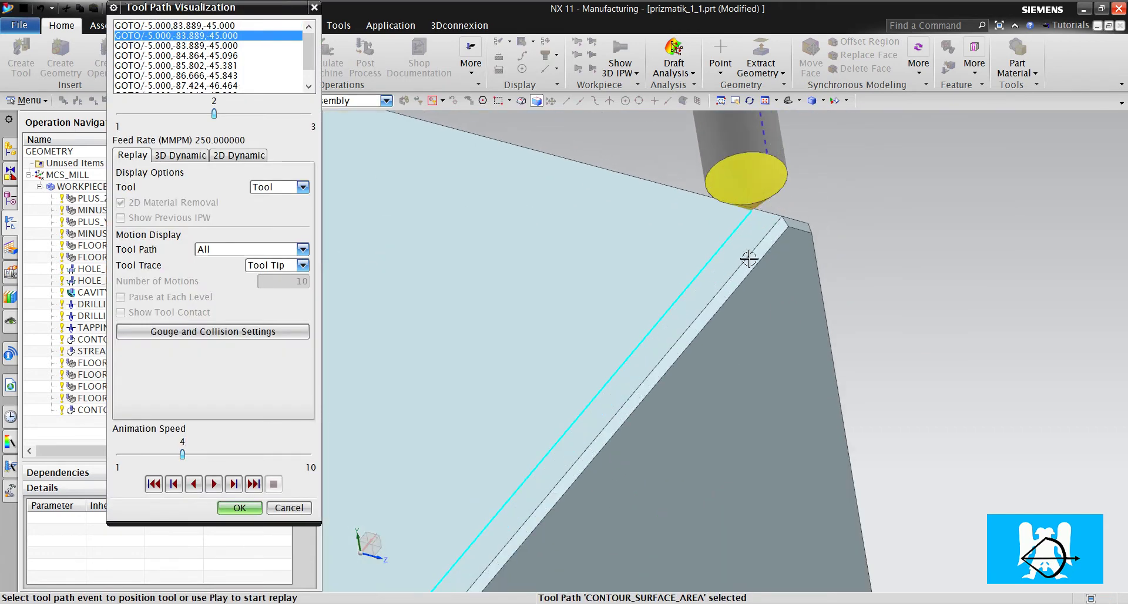
middle_drag(748, 255, 787, 264)
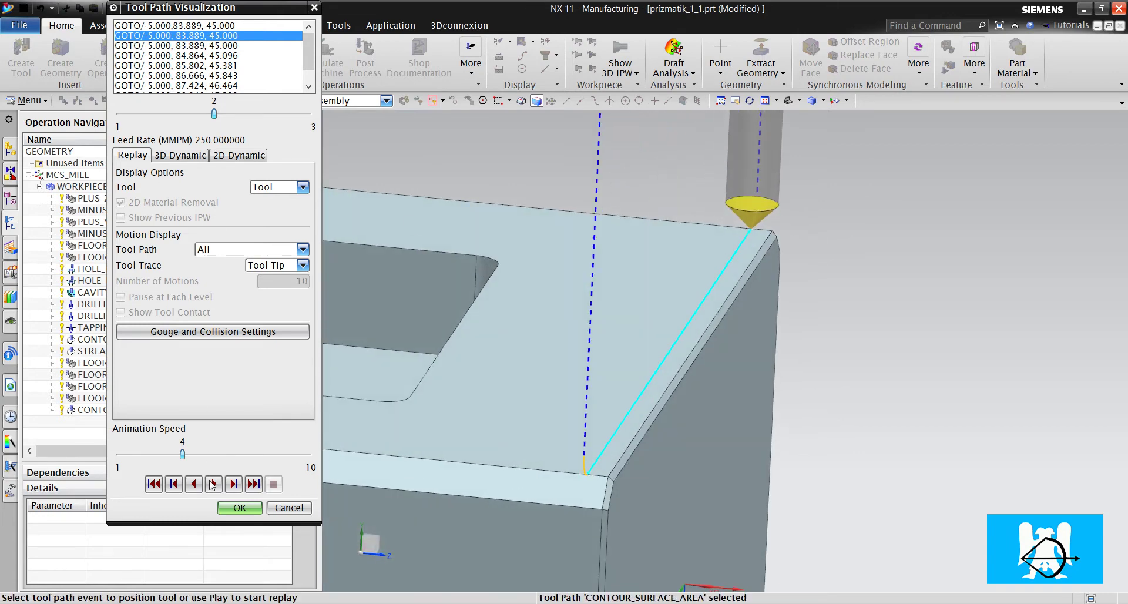
click(230, 506)
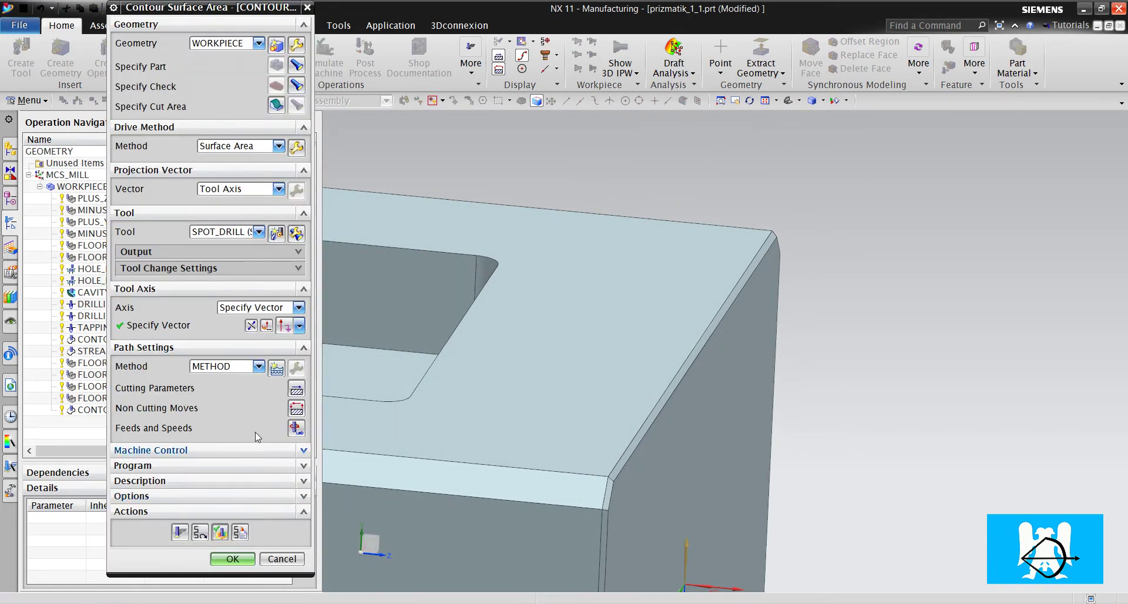
- Flip the material side of the drive surface outward from the chamfer and regenerate the tool path
click(296, 149)
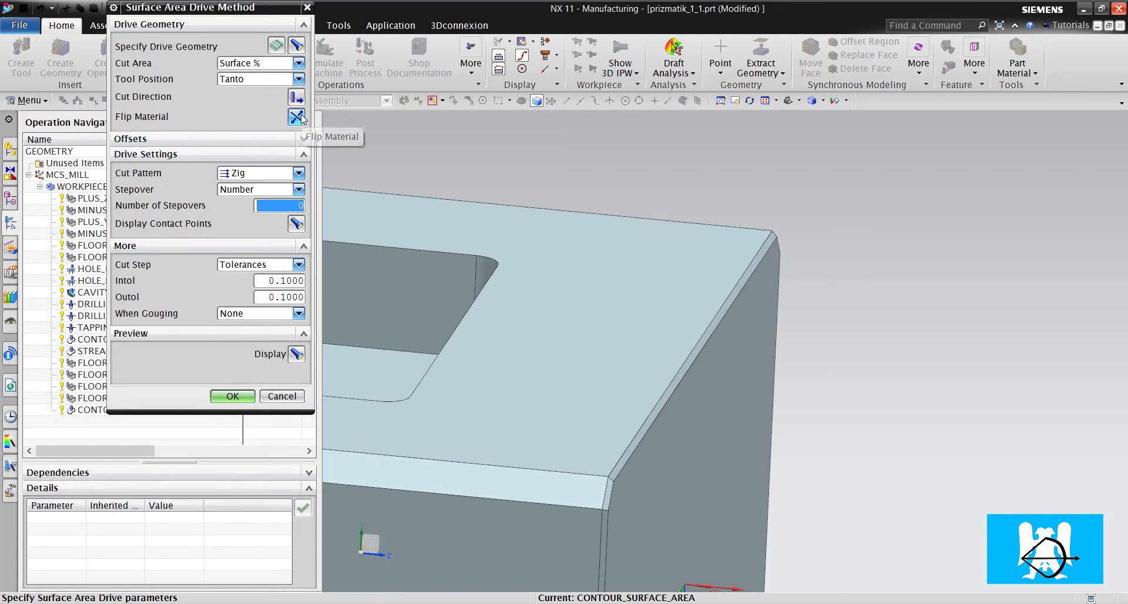
click(296, 117)
scroll(714, 325, up, 5)
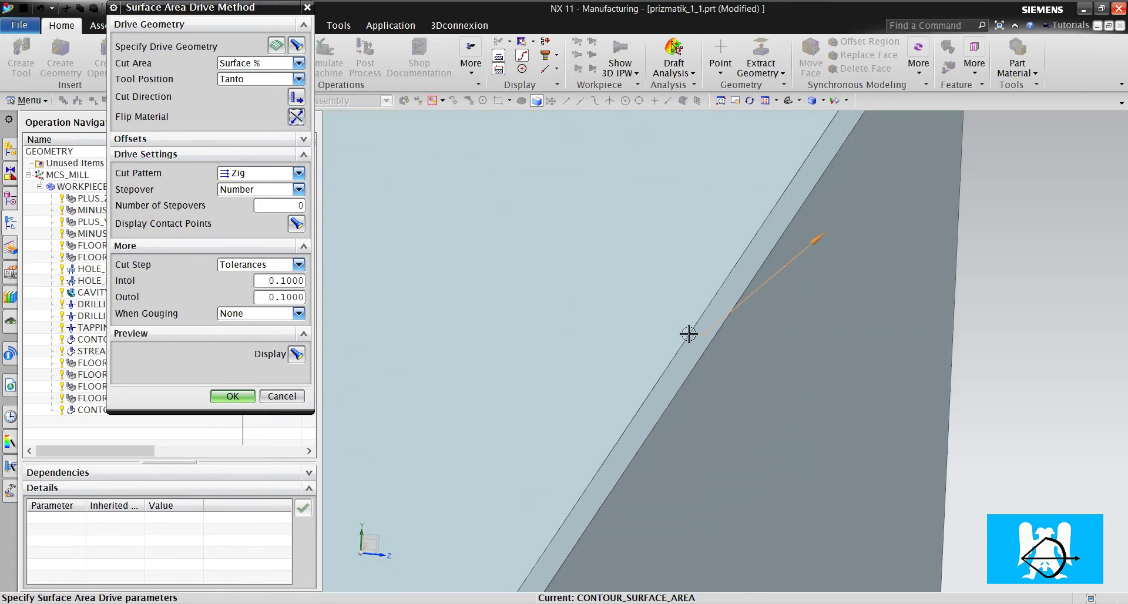
scroll(753, 285, down, 4)
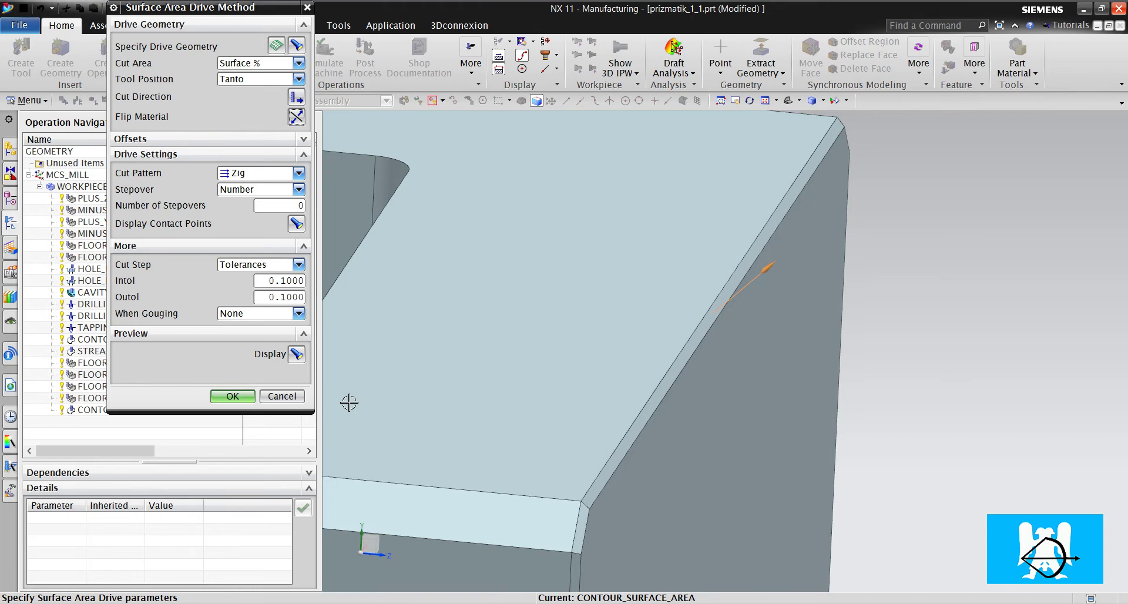
click(230, 400)
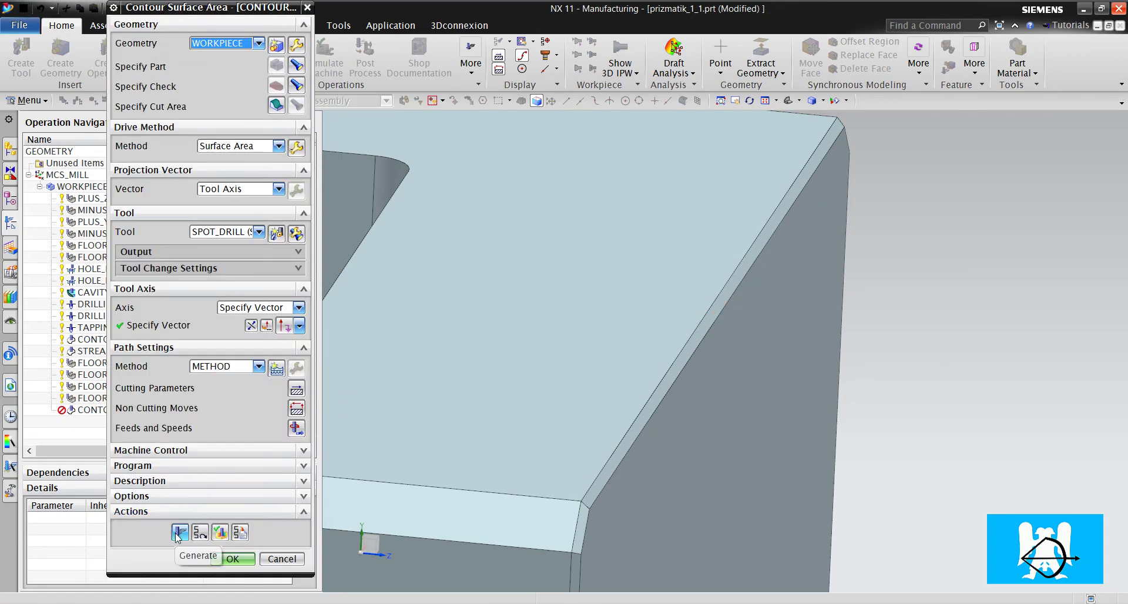
click(178, 534)
scroll(708, 445, down, 3)
scroll(638, 477, up, 2)
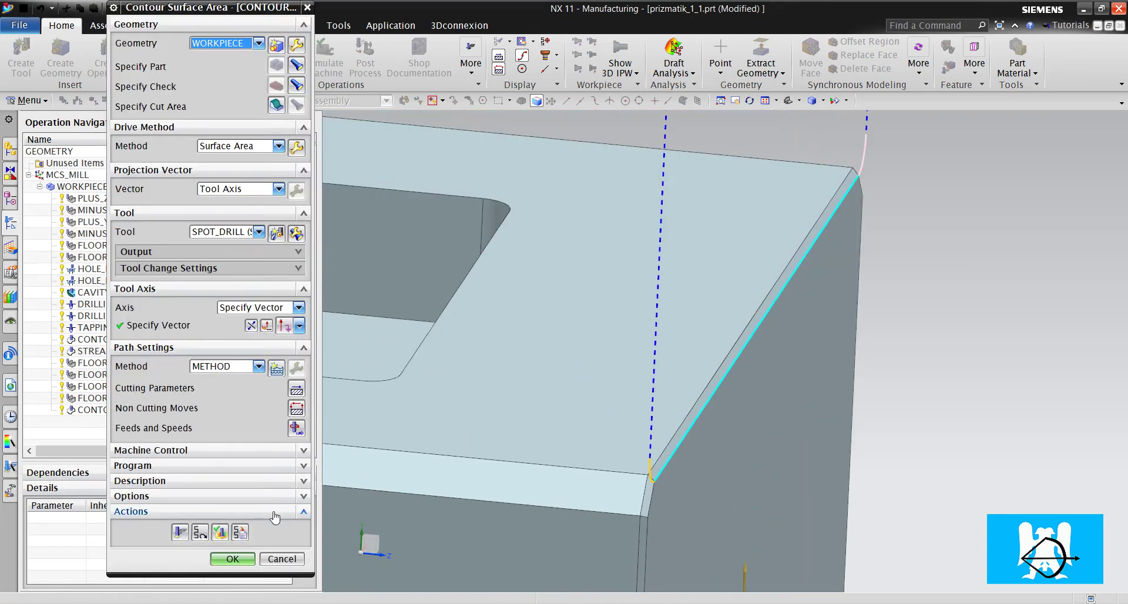
- Inspect in the tool path visualization how the spot drill's conical tip meets the chamfer with the flipped material side
click(220, 532)
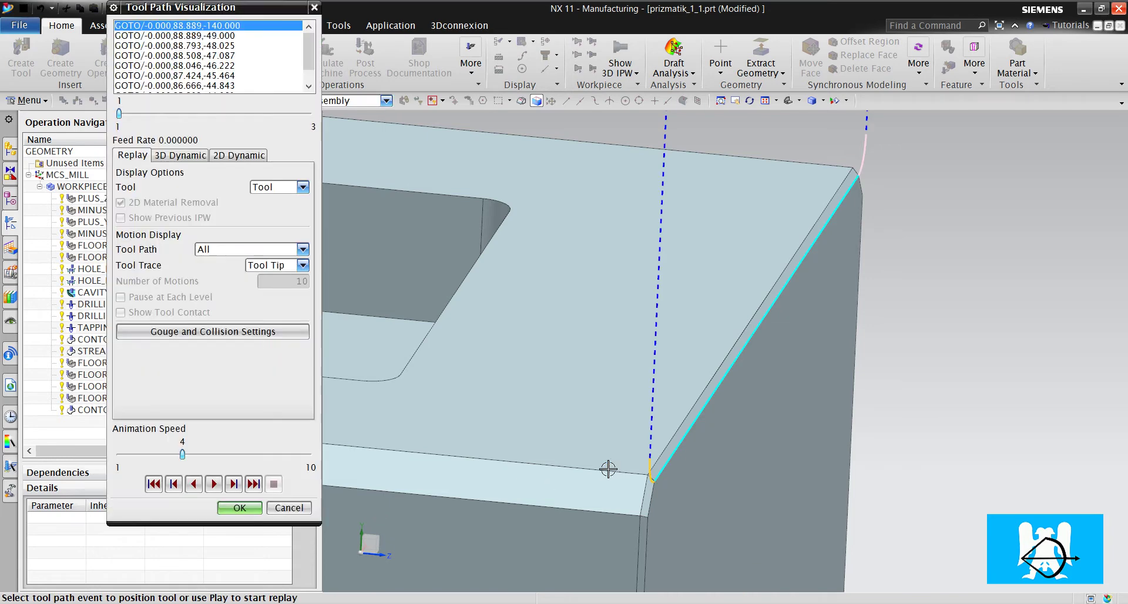
click(671, 465)
scroll(864, 269, up, 5)
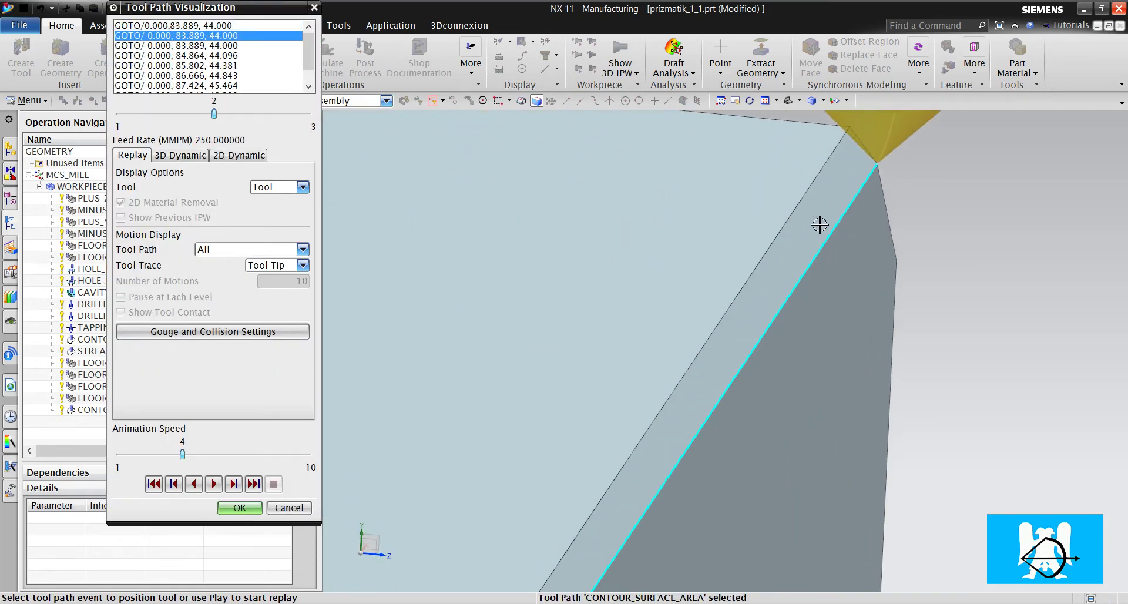
scroll(862, 227, down, 2)
scroll(893, 201, up, 5)
middle_drag(861, 234, 808, 403)
scroll(819, 352, down, 5)
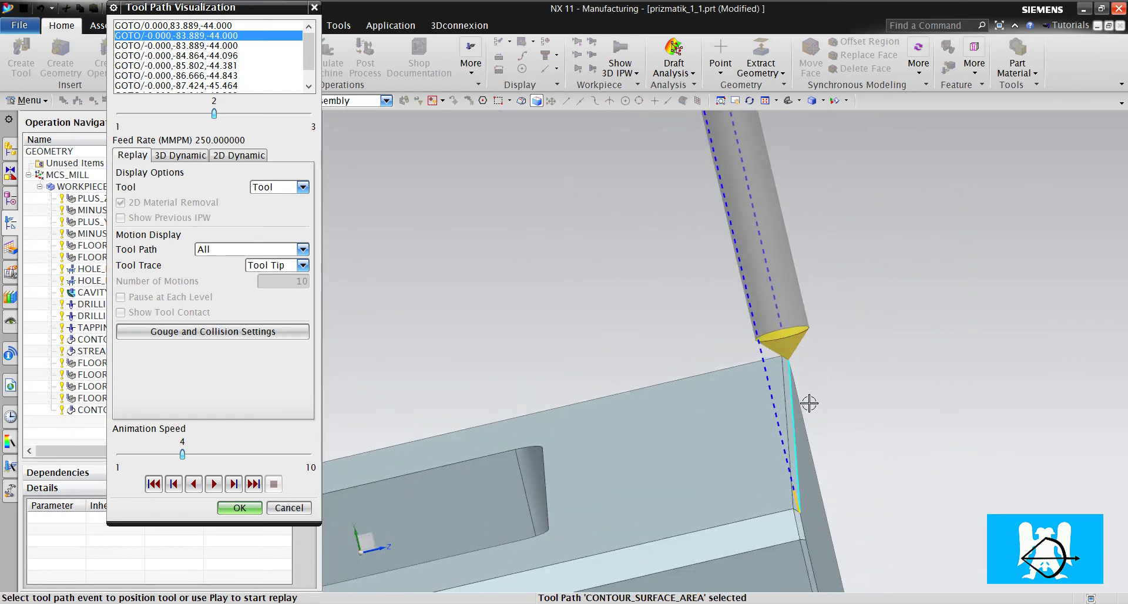
scroll(801, 391, up, 4)
scroll(780, 302, up, 3)
scroll(773, 310, down, 3)
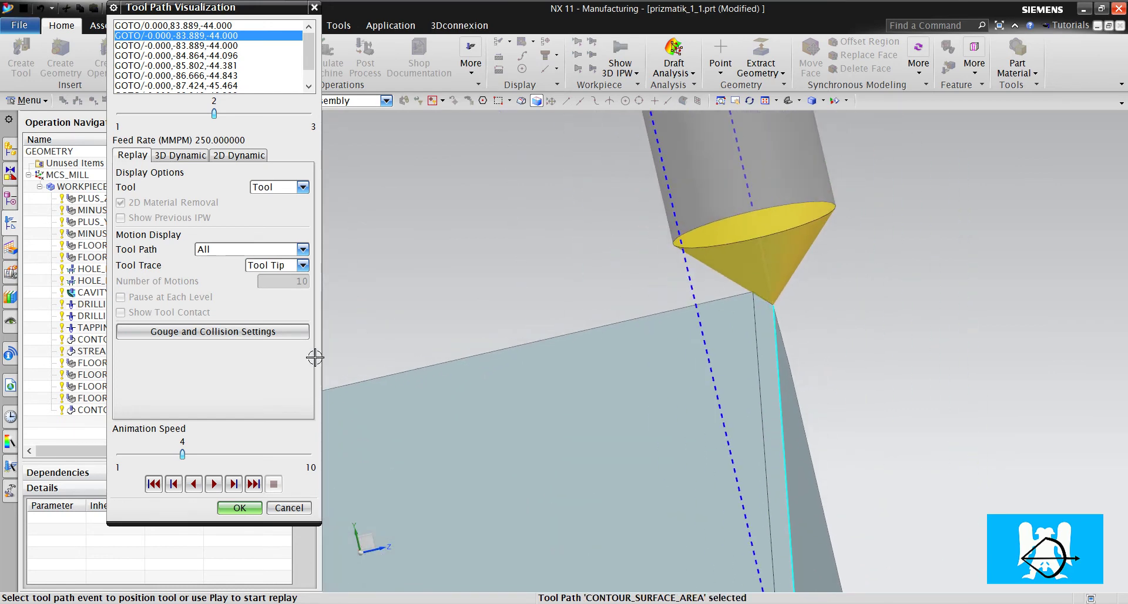
click(241, 507)
- Extend the drive surface beyond the chamfer by setting its Start Step surface percentage to -100
click(297, 148)
click(270, 66)
click(284, 65)
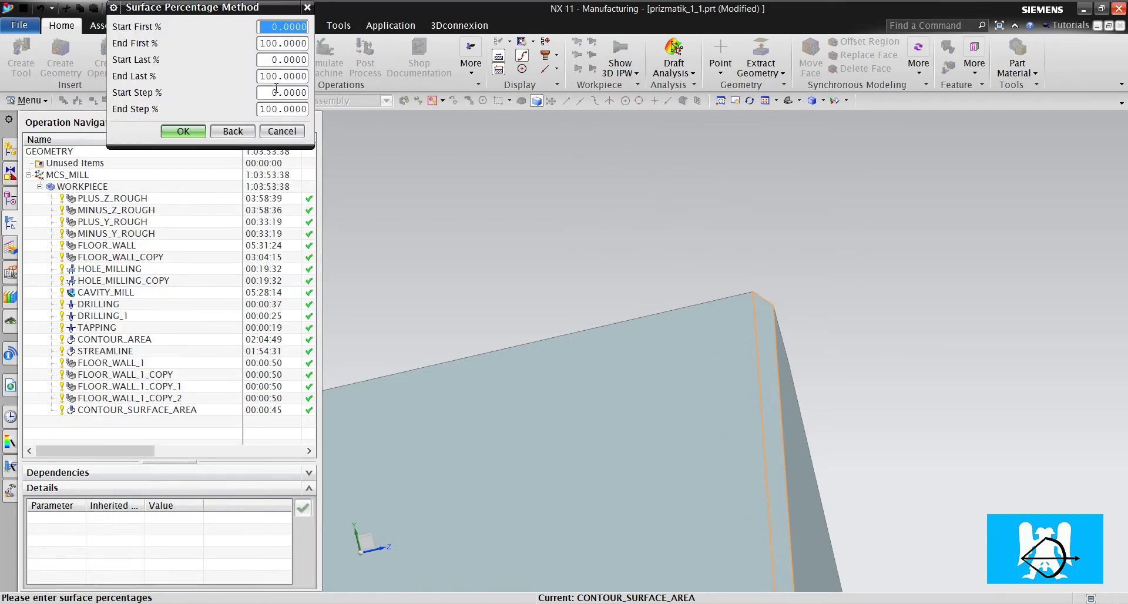
text(-)
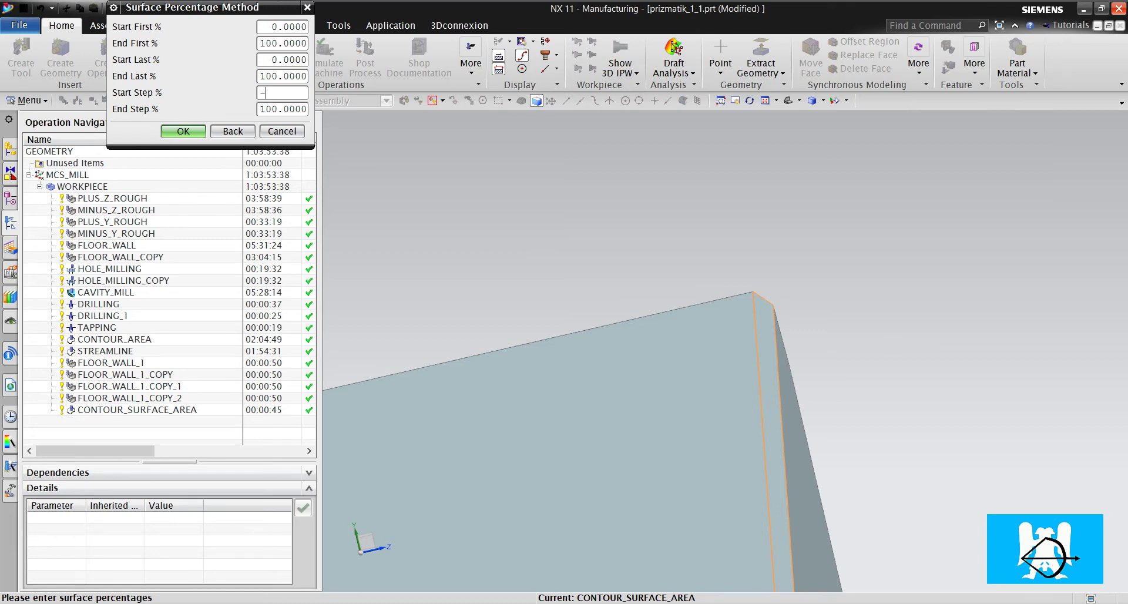
text(100)
key(Return)
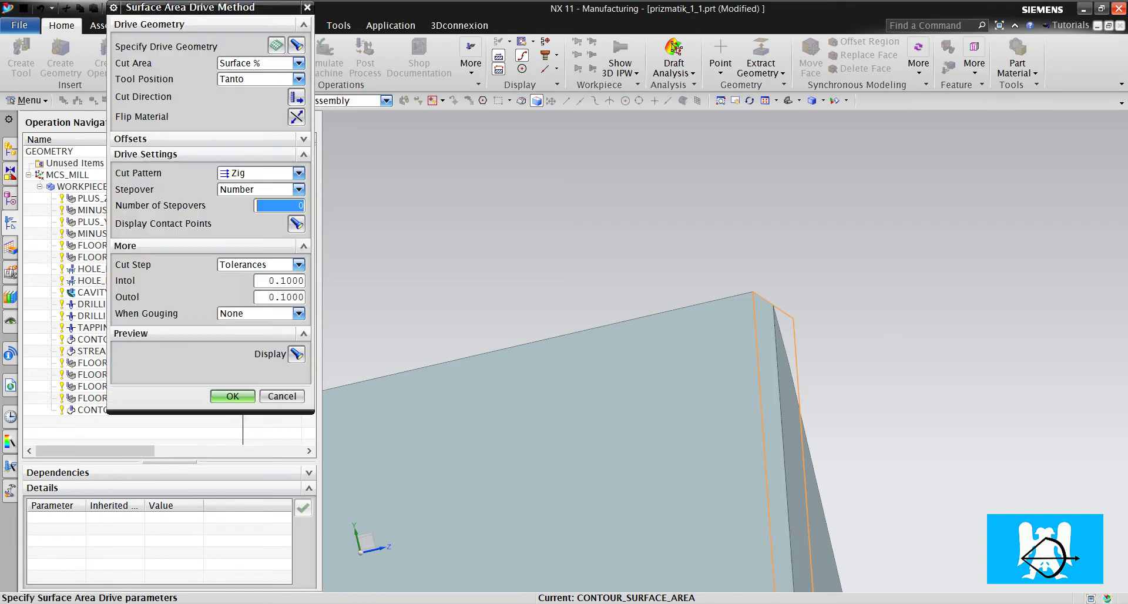
scroll(910, 157, up, 3)
middle_drag(910, 158, 798, 269)
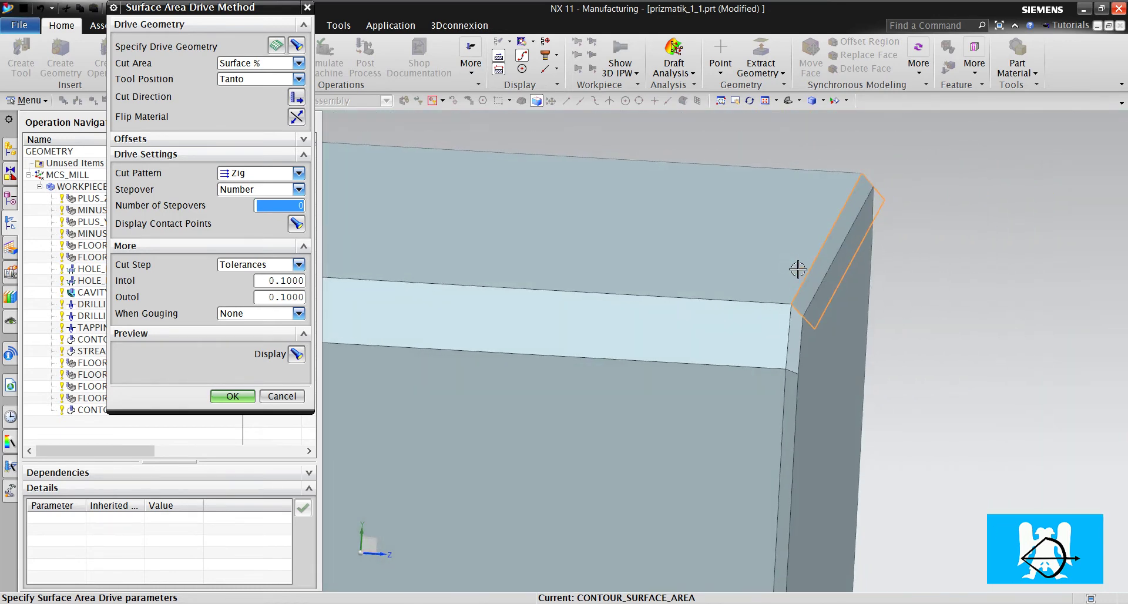
scroll(814, 312, down, 3)
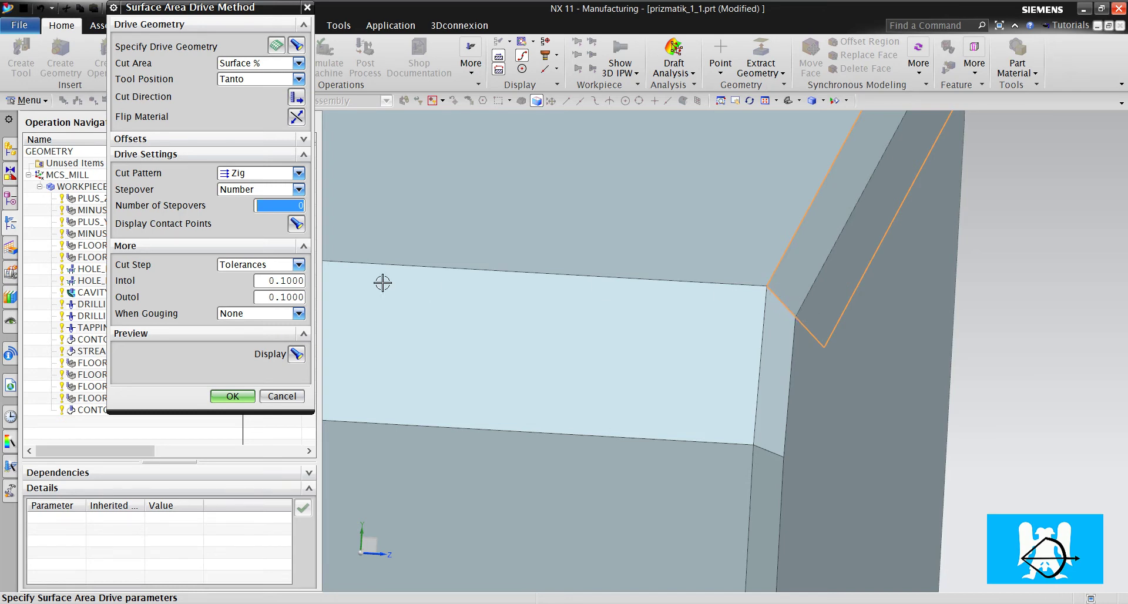
click(235, 396)
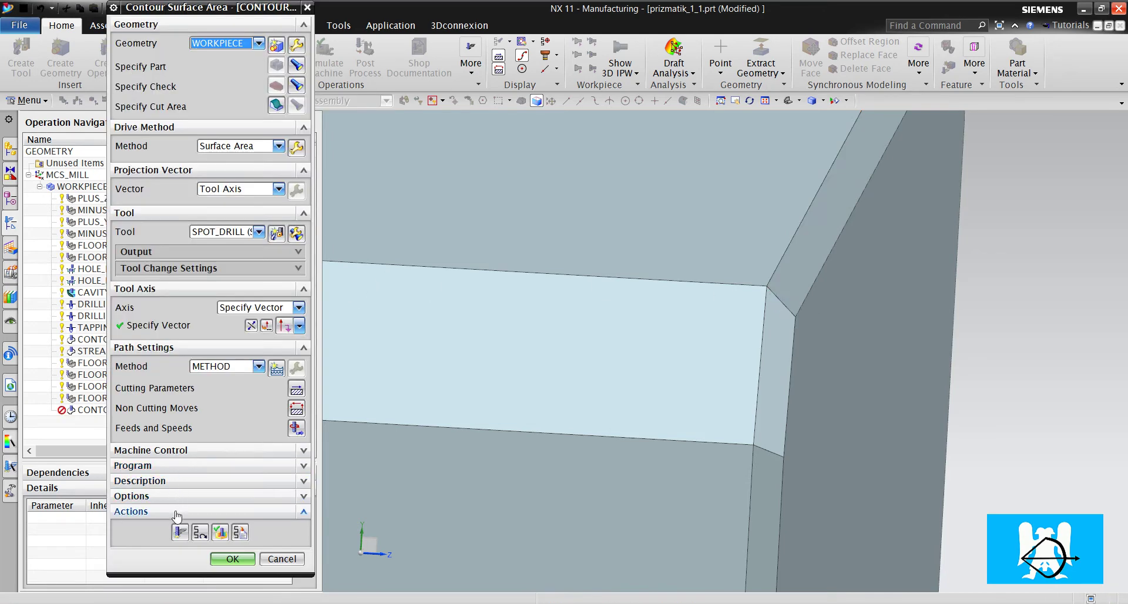
- Regenerate the tool path and inspect the spot drill's conical tip at the end of the chamfer cut in the visualization
click(181, 531)
middle_drag(758, 306, 813, 280)
click(222, 533)
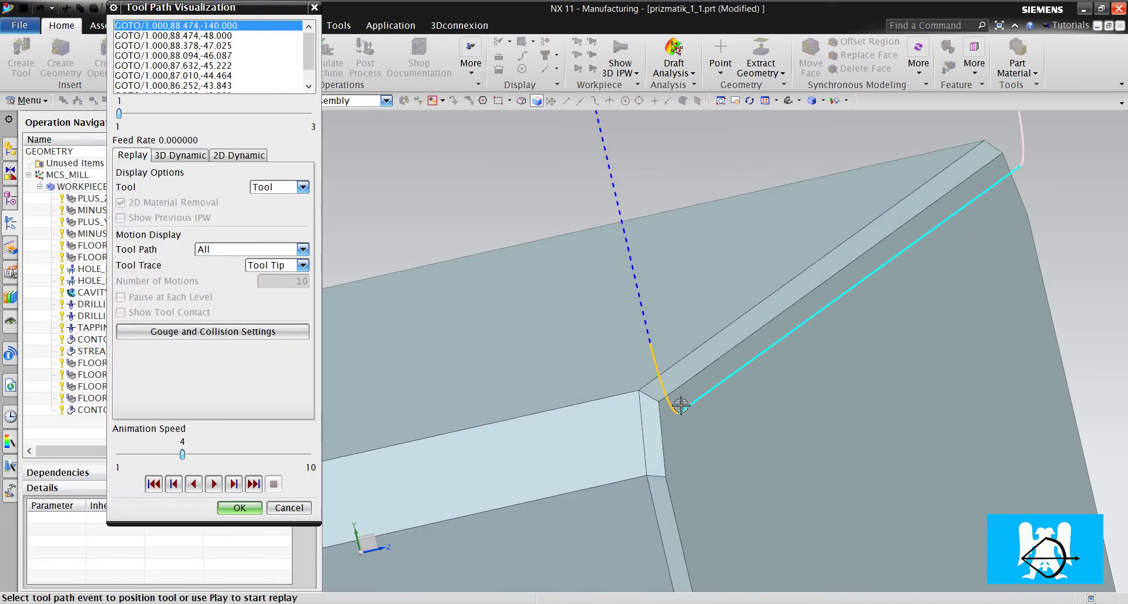
middle_drag(682, 405, 589, 413)
click(174, 484)
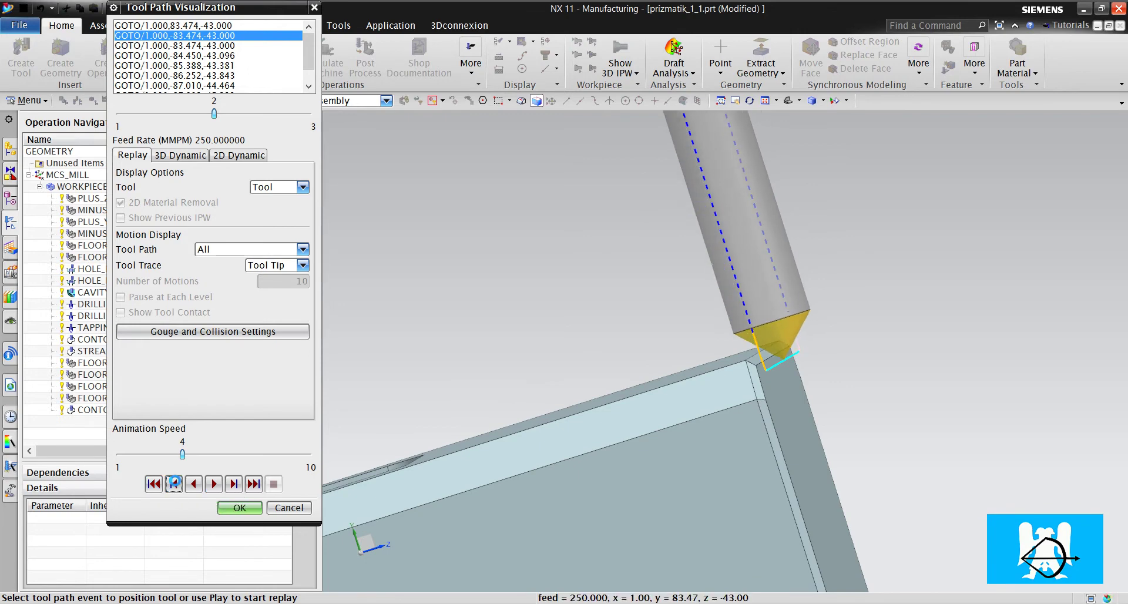
scroll(809, 382, up, 8)
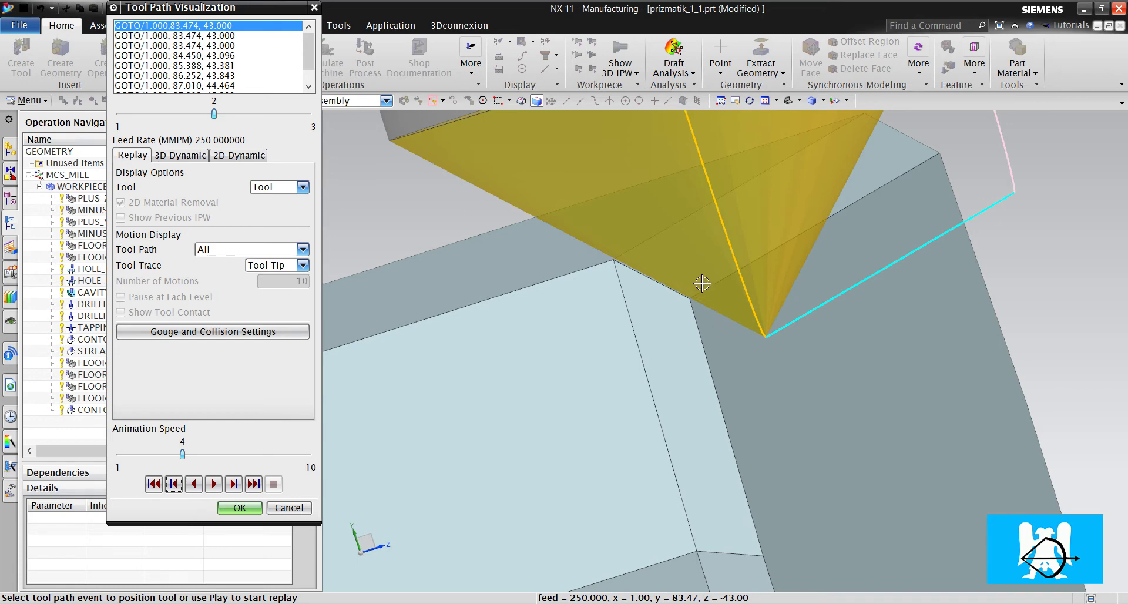
scroll(711, 288, down, 5)
scroll(711, 288, up, 3)
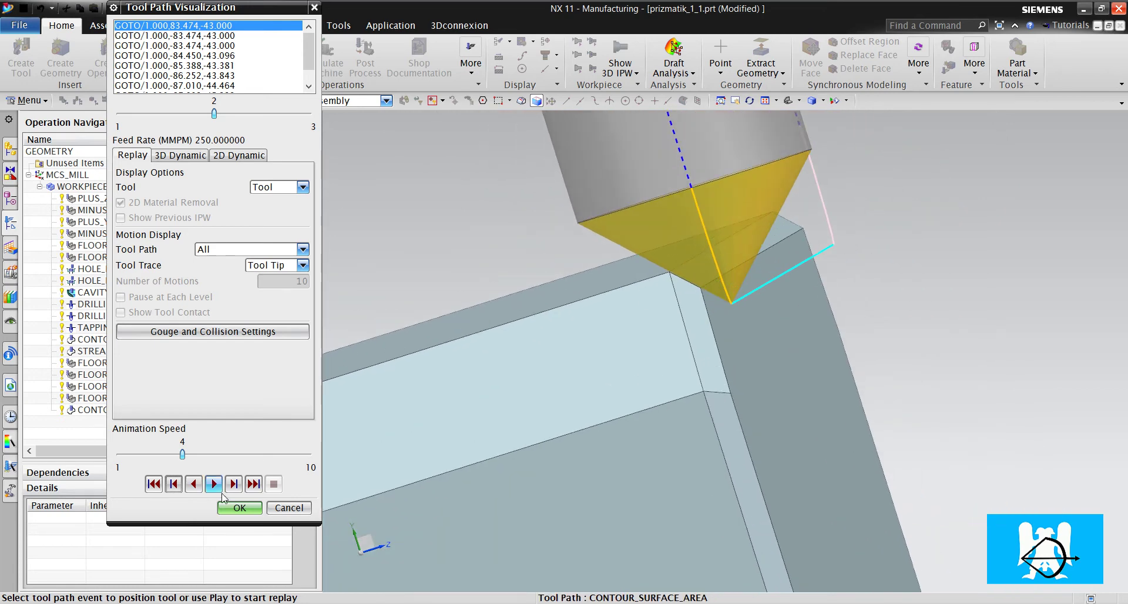
click(239, 508)
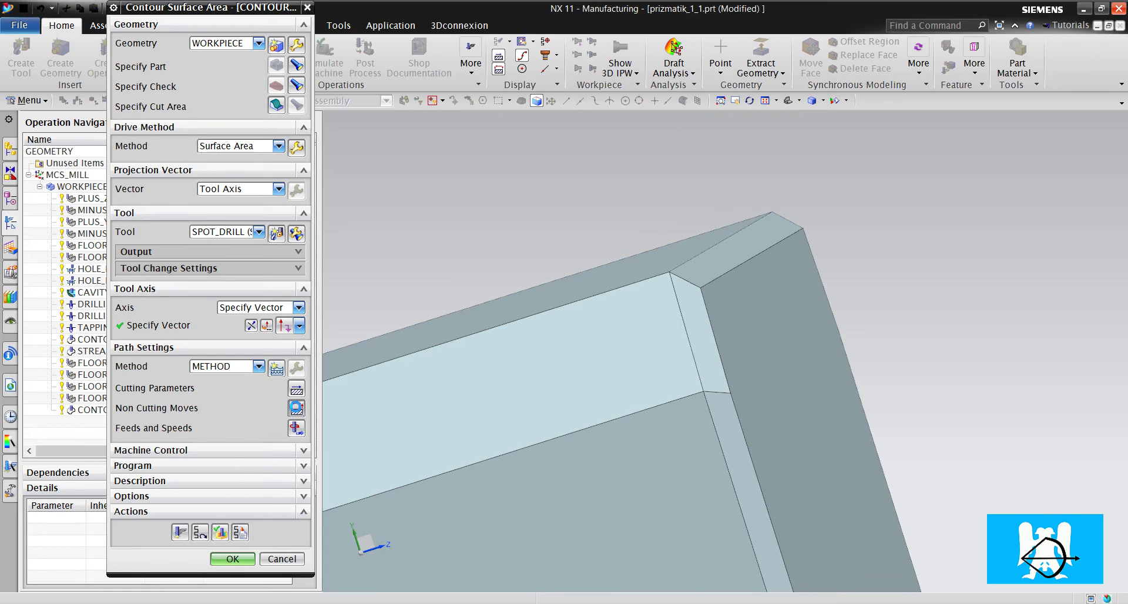
- Set the open area Engage Type of the non-cutting moves to Linear, regenerate the tool path and accept the operation
middle_click(297, 400)
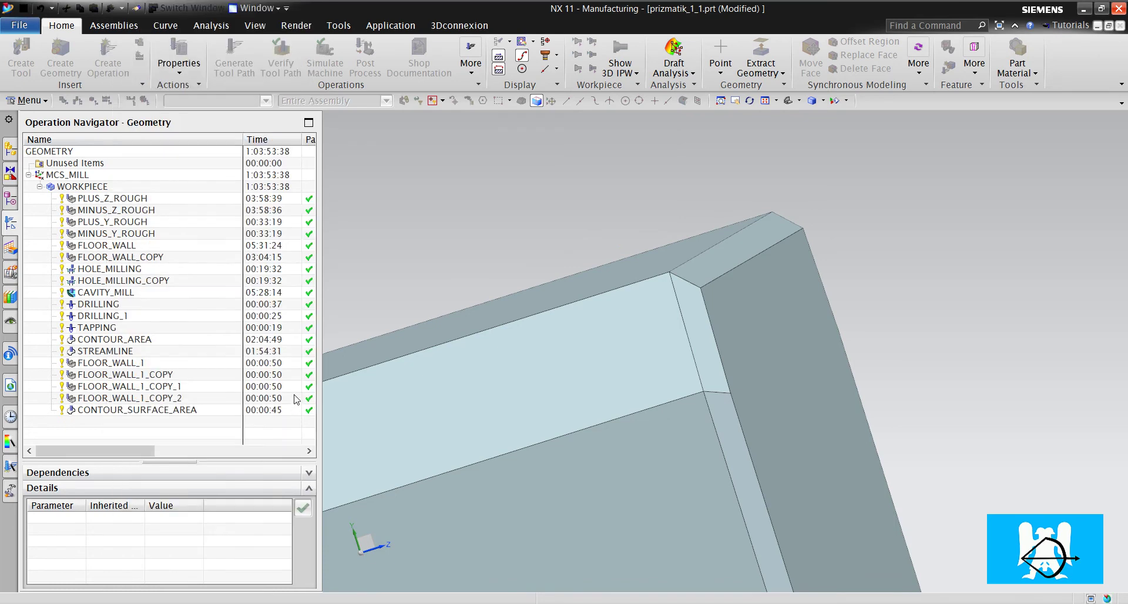
click(220, 57)
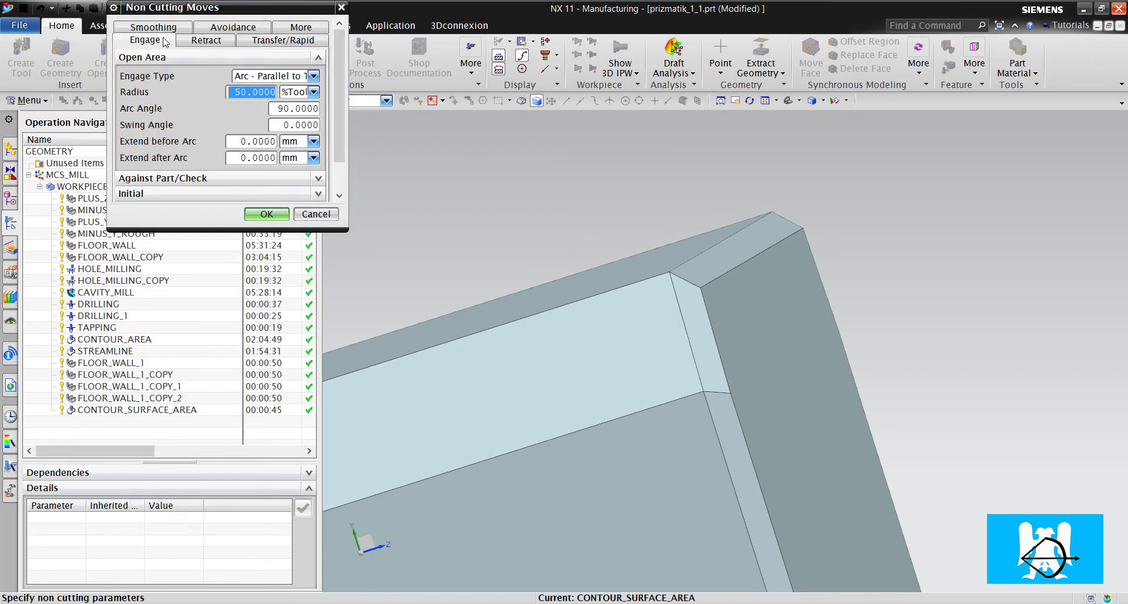
click(276, 76)
click(270, 88)
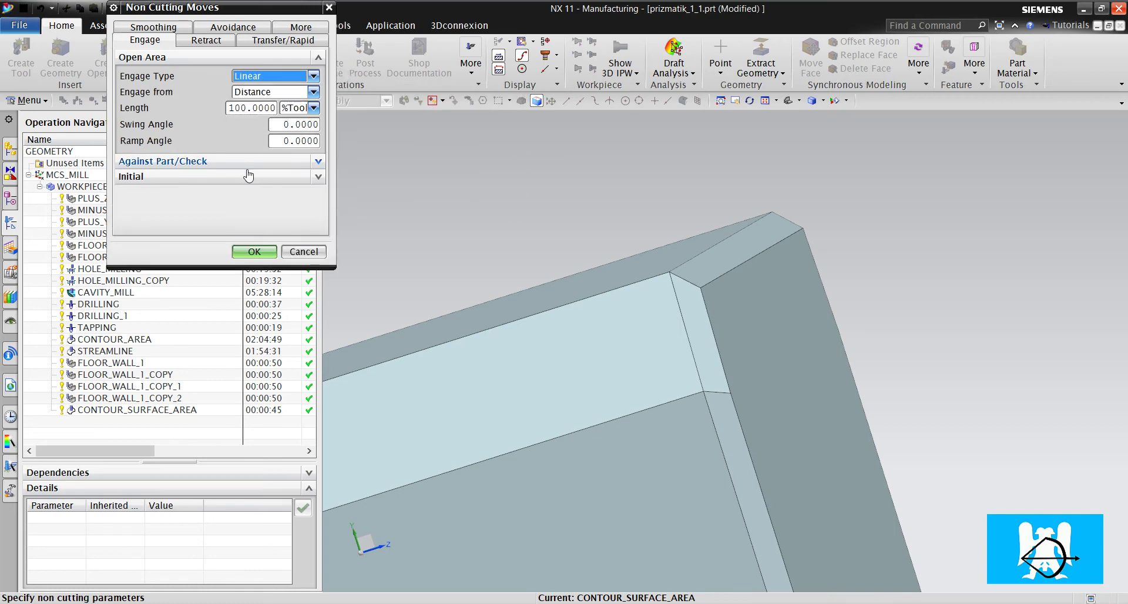
click(262, 252)
click(180, 532)
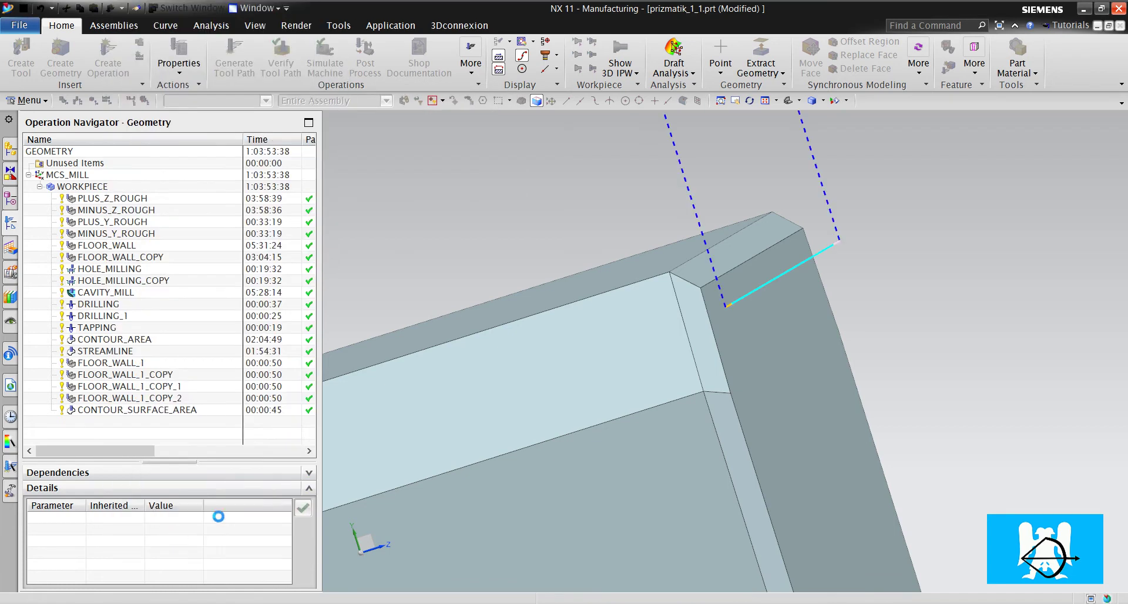
middle_drag(660, 306, 748, 360)
scroll(749, 360, up, 2)
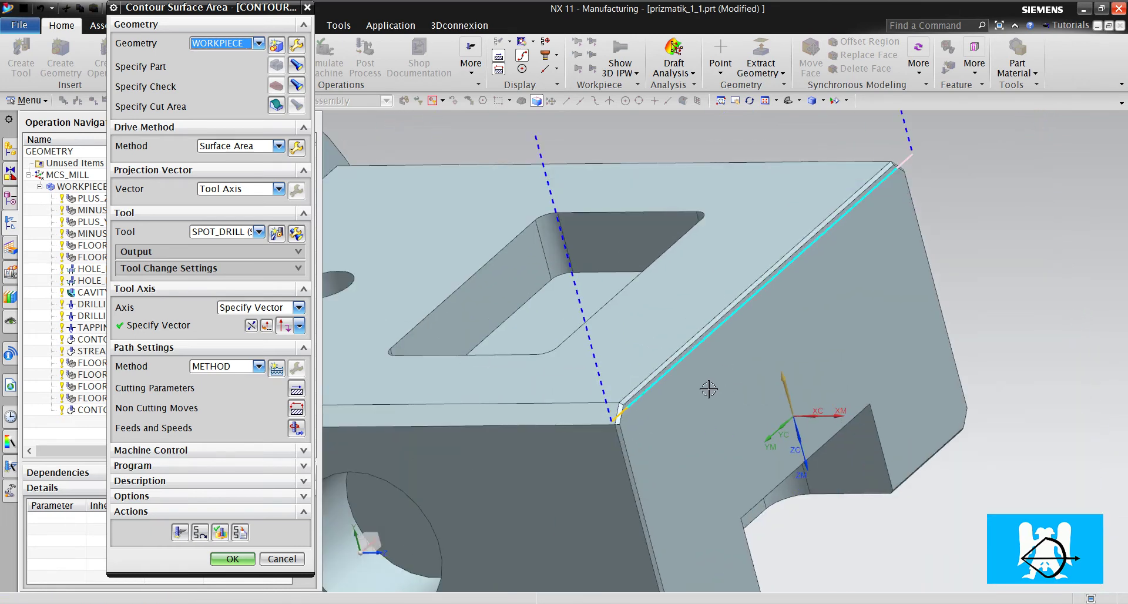
click(233, 558)
- Create another mill_contour Contour Surface Area operation using the SPOT_DRILL tool, WORKPIECE geometry and METHOD for the chamfer on the part's opposite side
scroll(672, 460, up, 5)
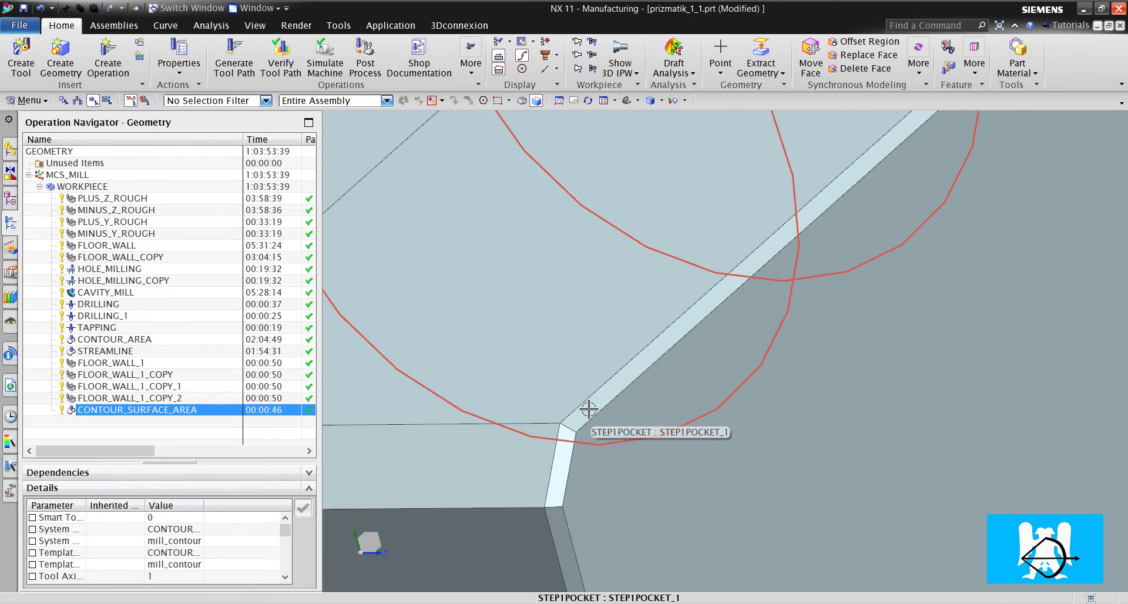
scroll(603, 367, down, 4)
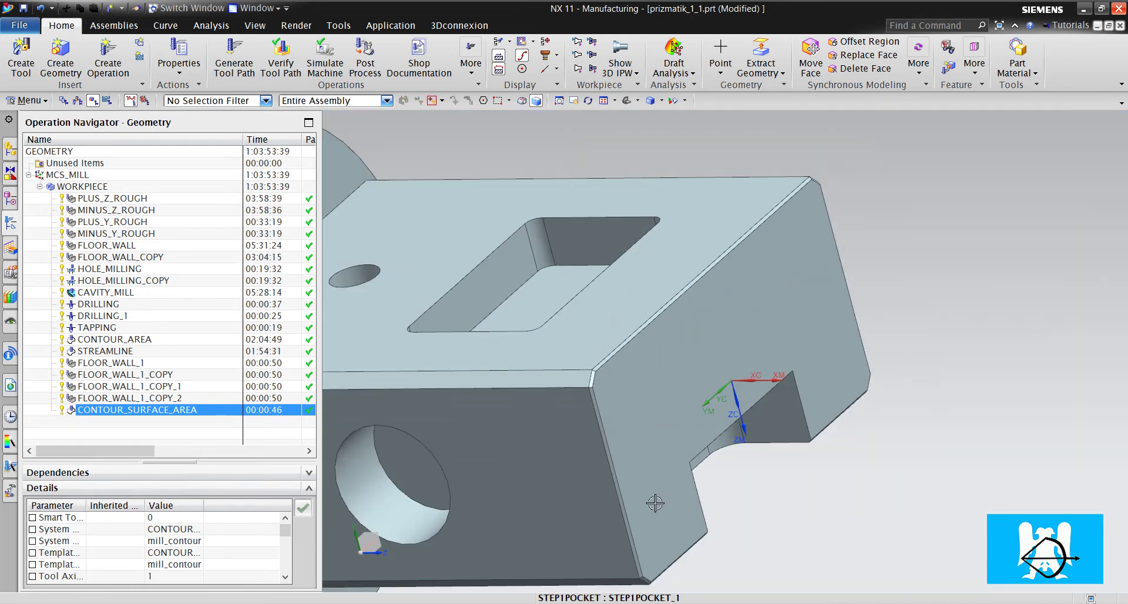
middle_drag(652, 499, 630, 569)
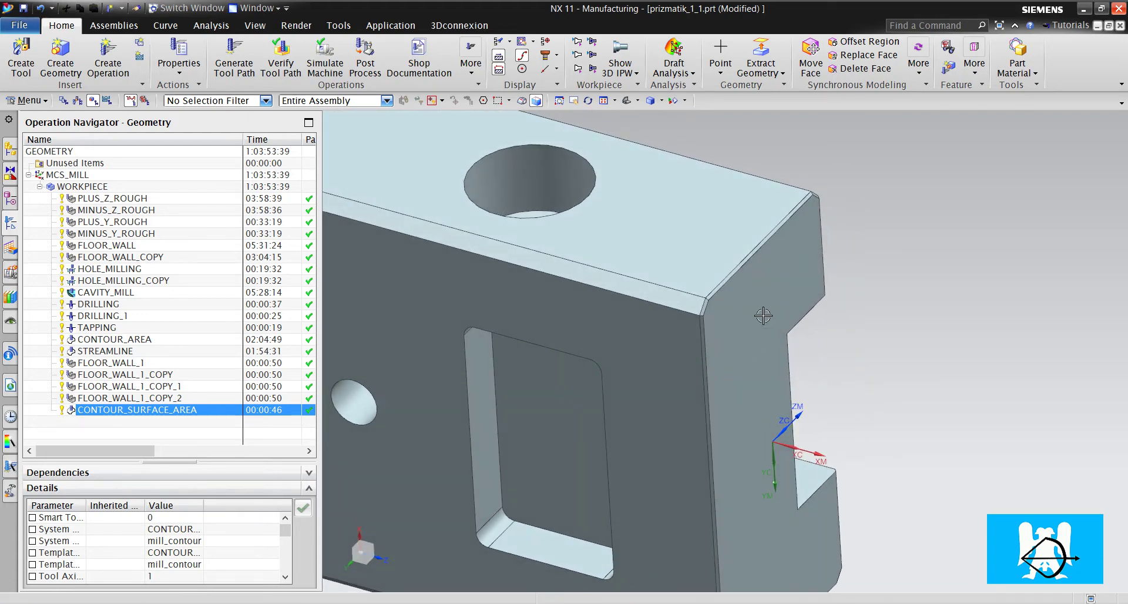
scroll(743, 241, up, 3)
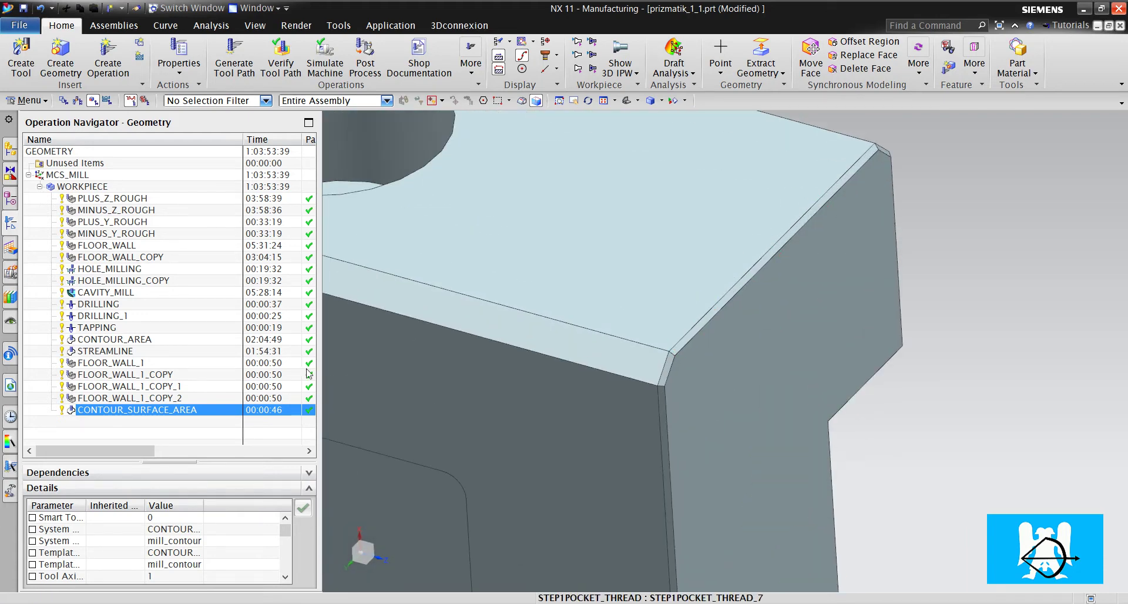
click(107, 56)
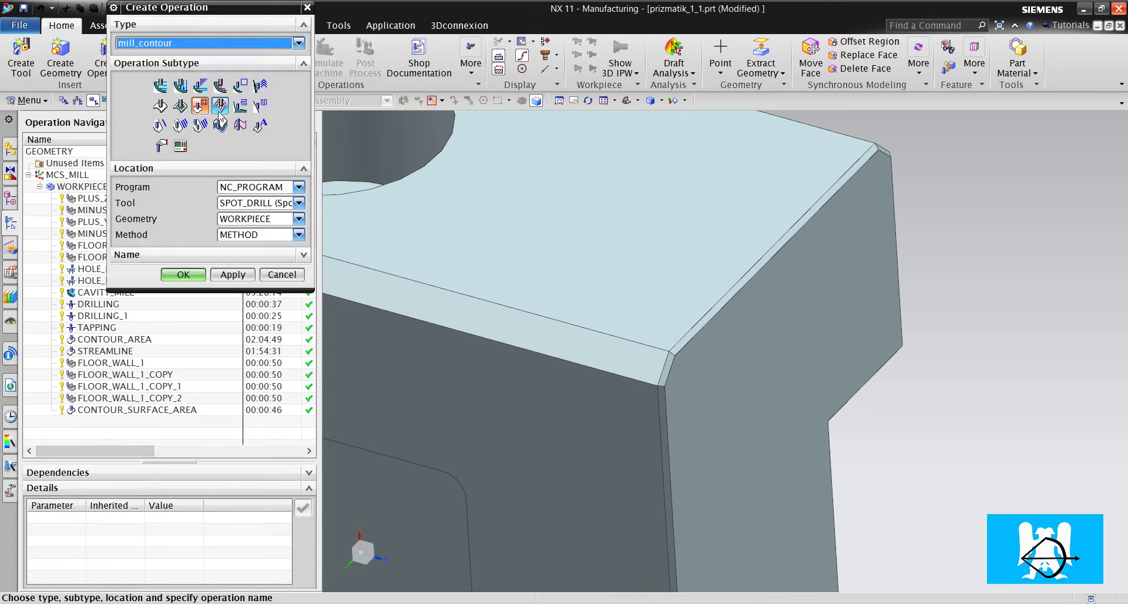
click(184, 275)
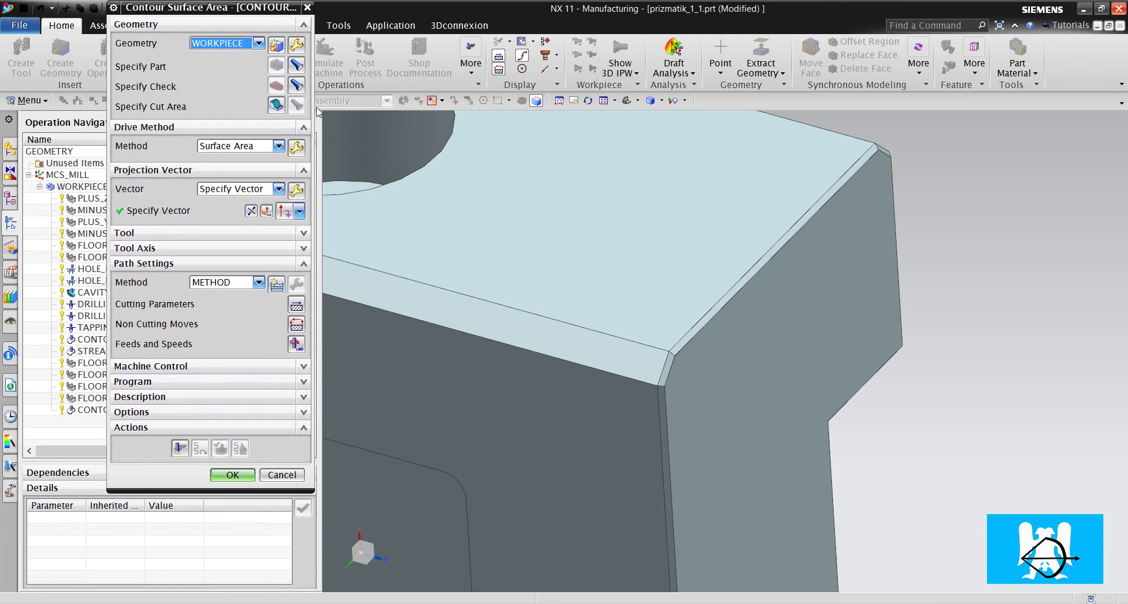
- Specify the narrow end-face chamfer beside the large hole as the surface area drive geometry
click(297, 148)
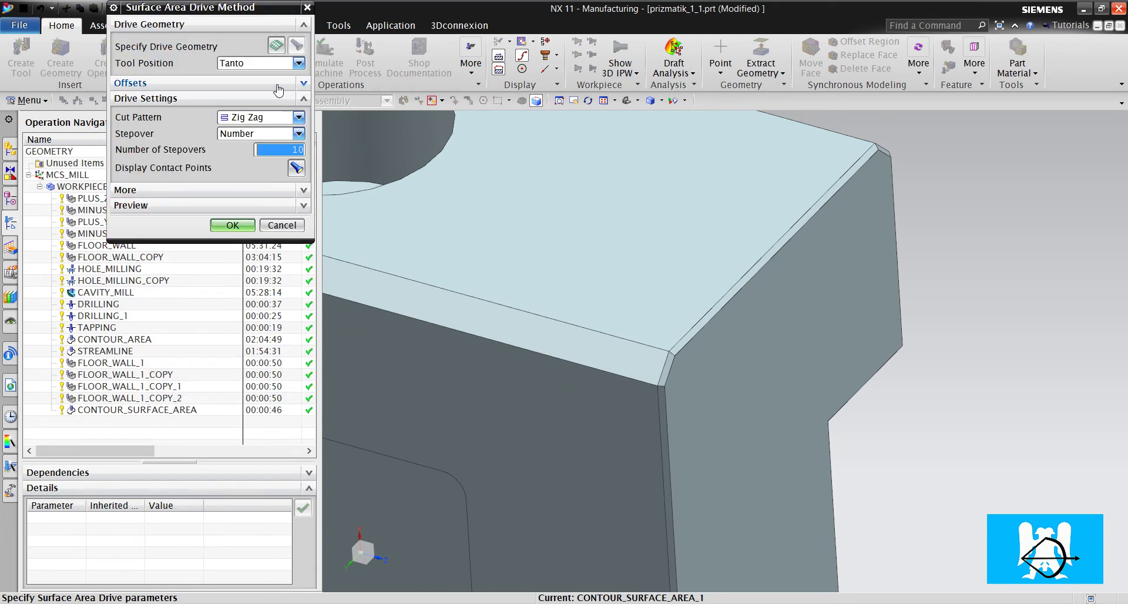
click(277, 44)
scroll(584, 296, up, 3)
click(775, 385)
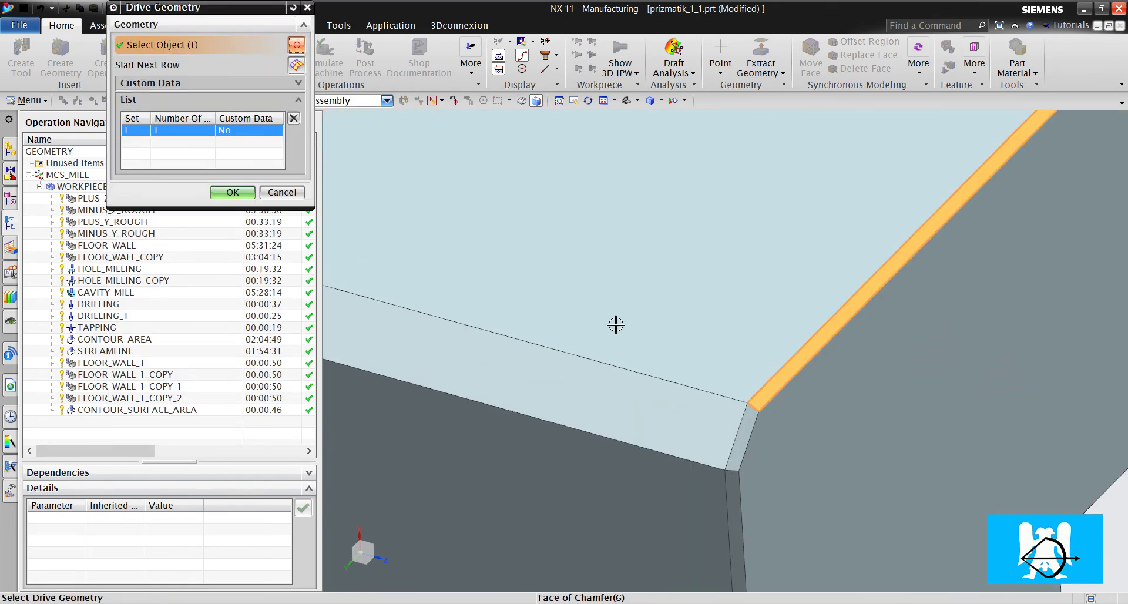
scroll(521, 295, down, 3)
click(233, 193)
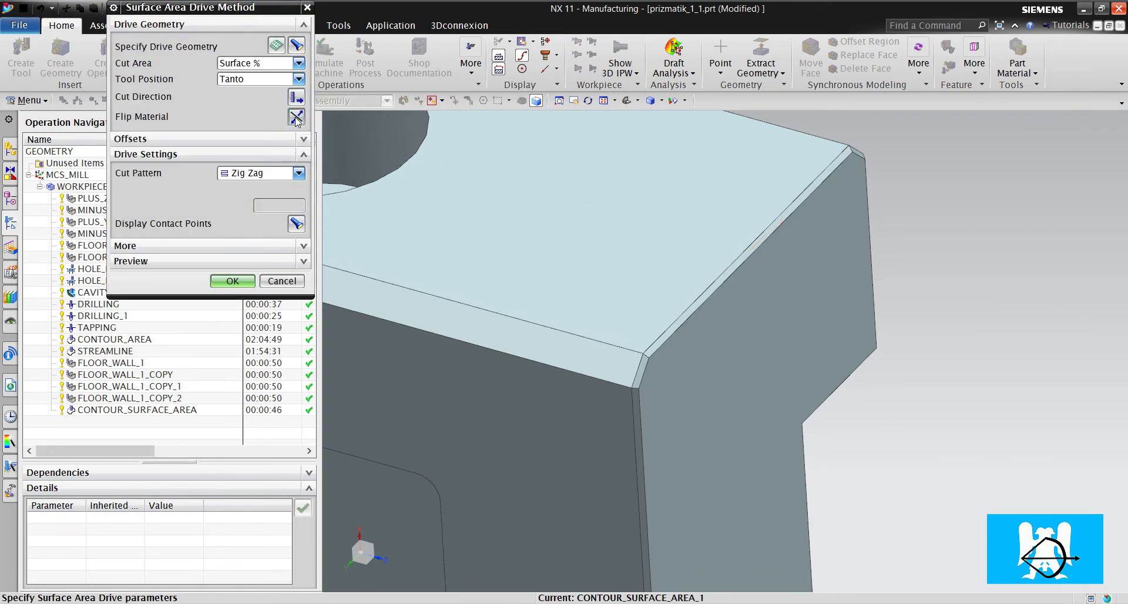
- Set the cut direction of the drive surface to run lengthwise along the chamfer
scroll(750, 239, up, 3)
scroll(634, 212, down, 3)
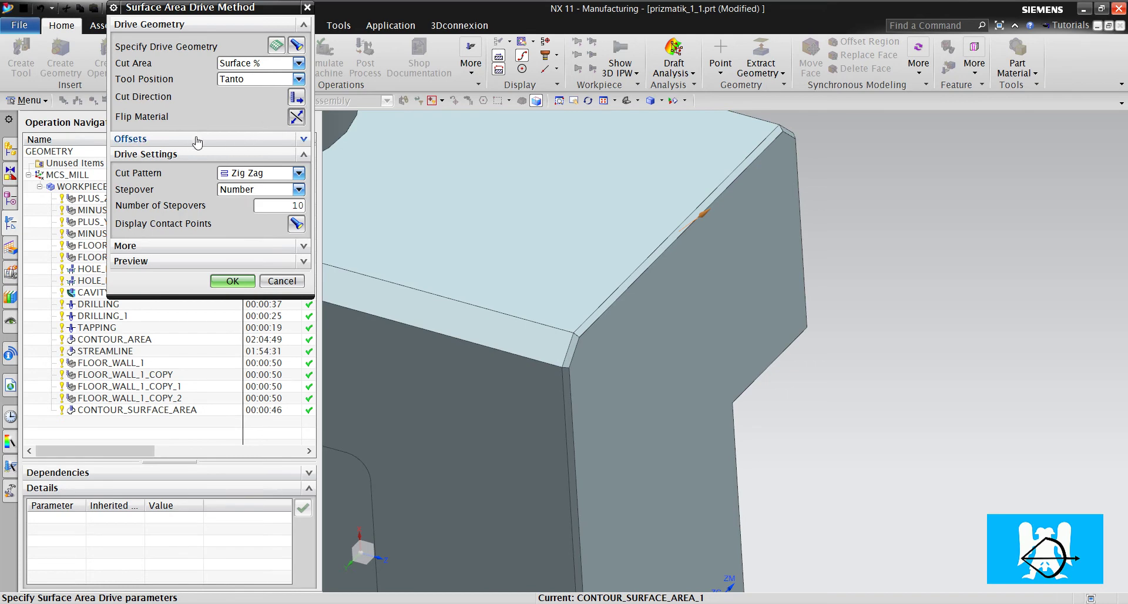
click(290, 98)
scroll(611, 305, up, 2)
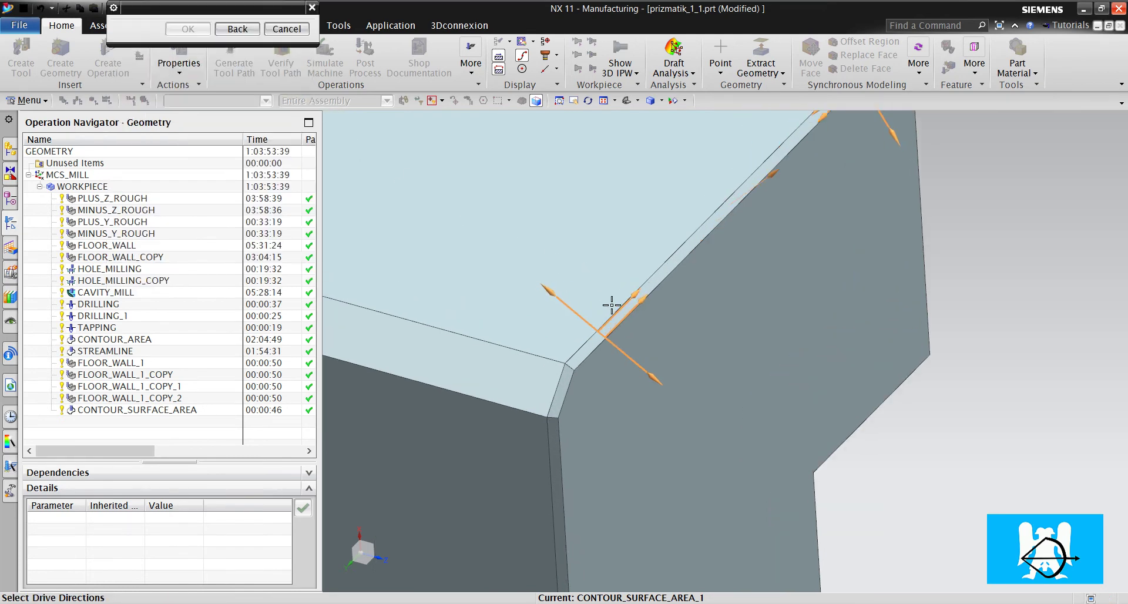
click(626, 319)
- Set the drive's Cut Pattern to Zig, the number of stepovers to 0 and the Cut Step to Tolerances
click(298, 172)
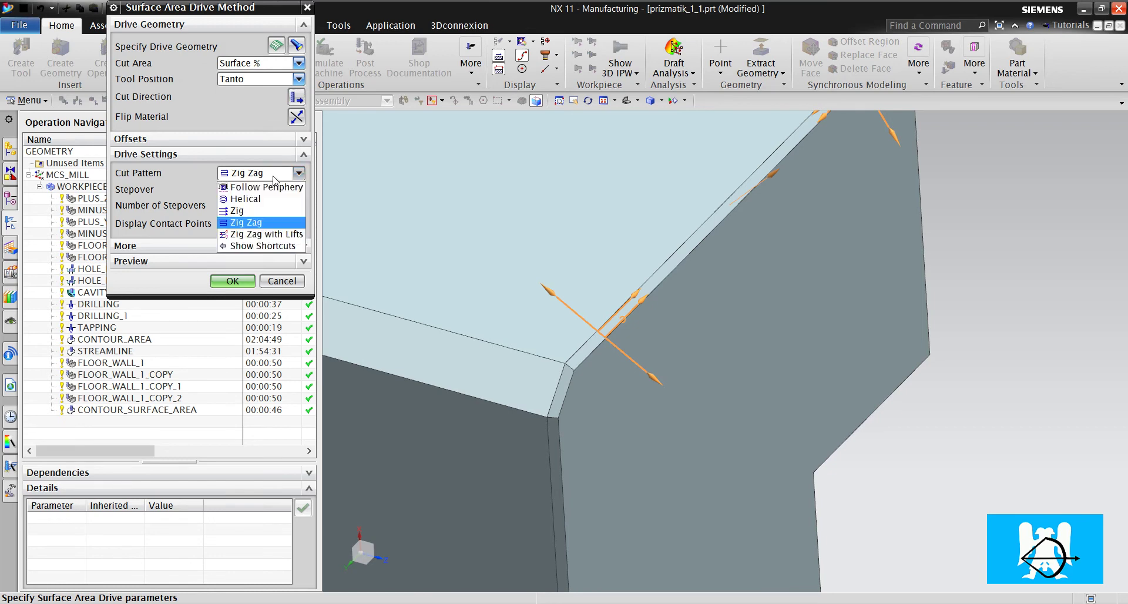
click(261, 218)
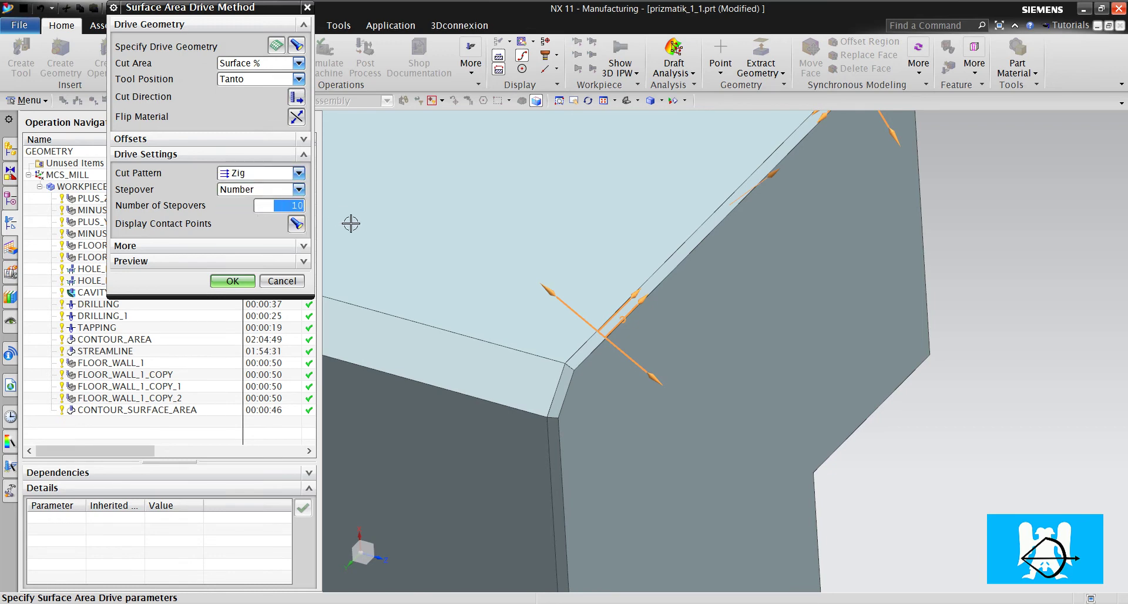
text(0)
click(284, 246)
click(282, 264)
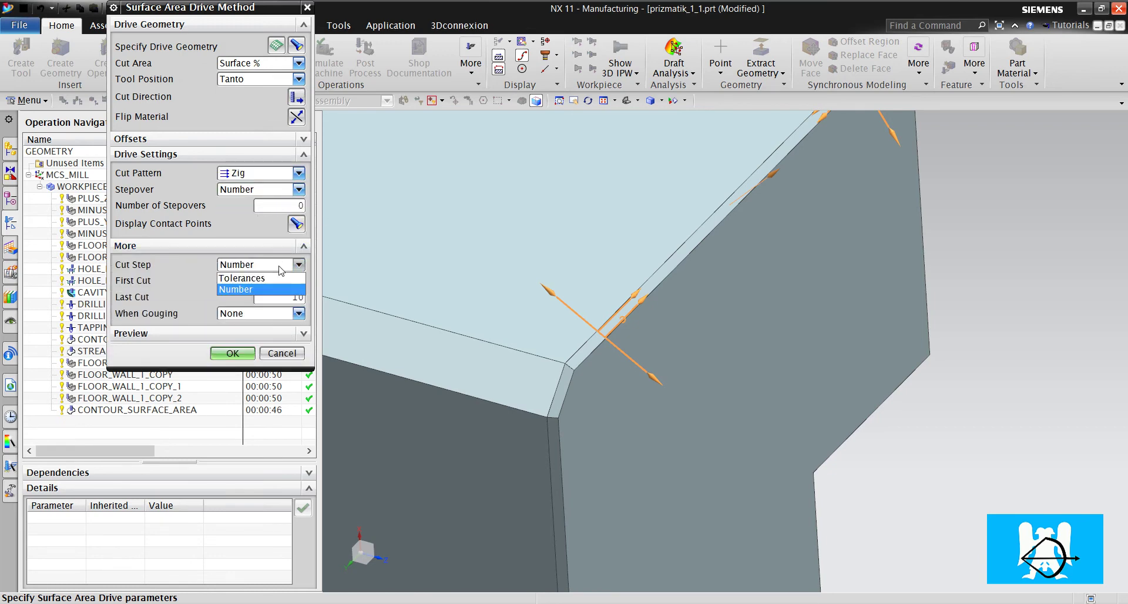
click(280, 280)
- Preview the drive path on the chamfer and accept the surface area drive settings
click(272, 334)
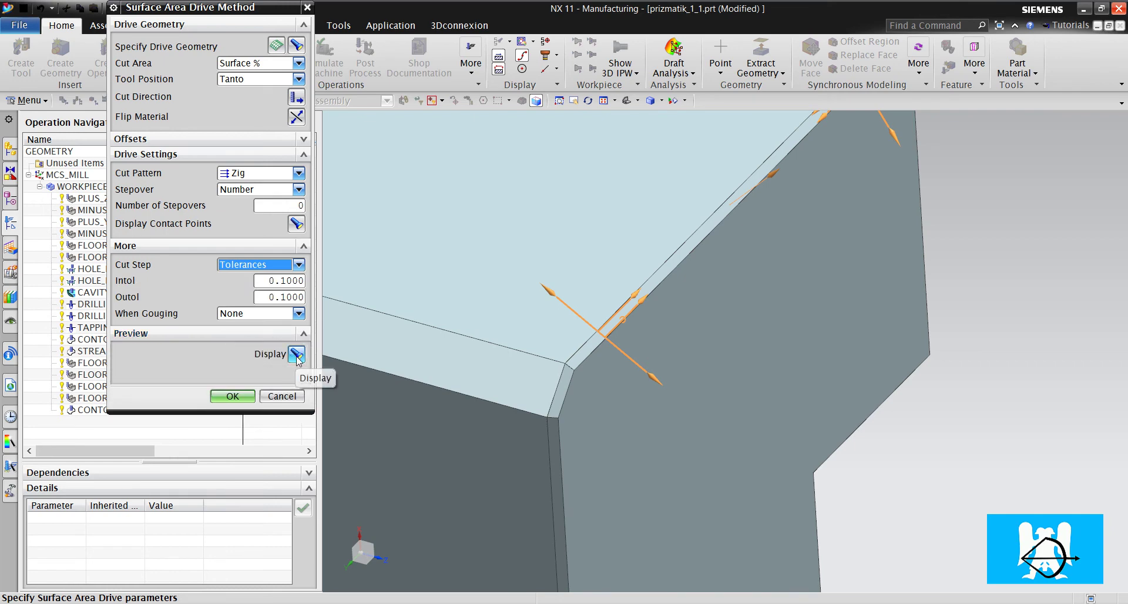
click(297, 354)
middle_drag(633, 367, 713, 247)
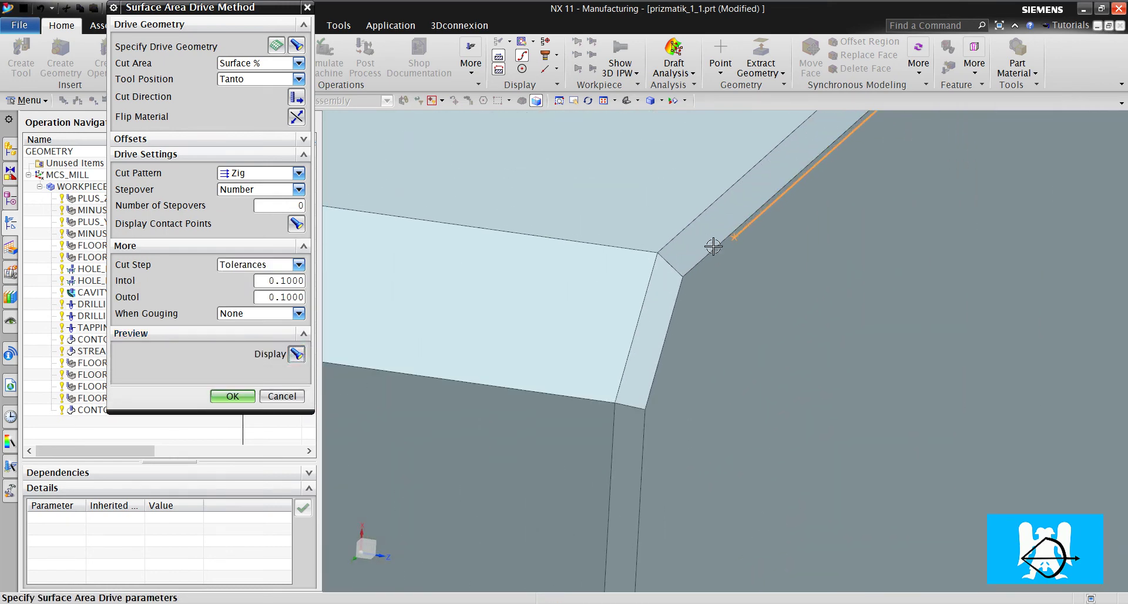
scroll(698, 245, down, 5)
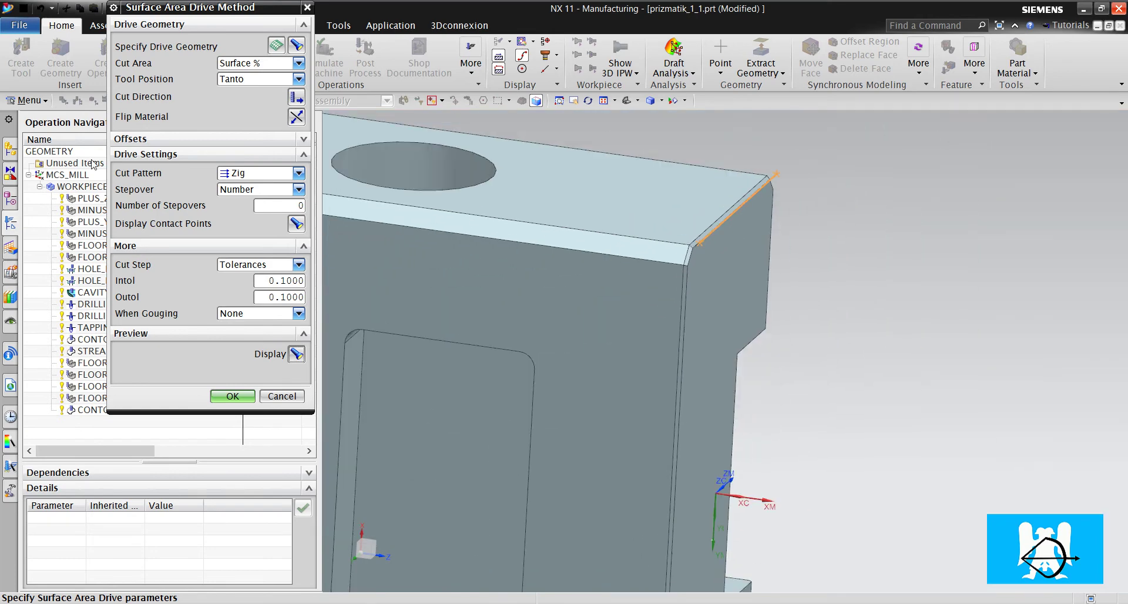
click(250, 394)
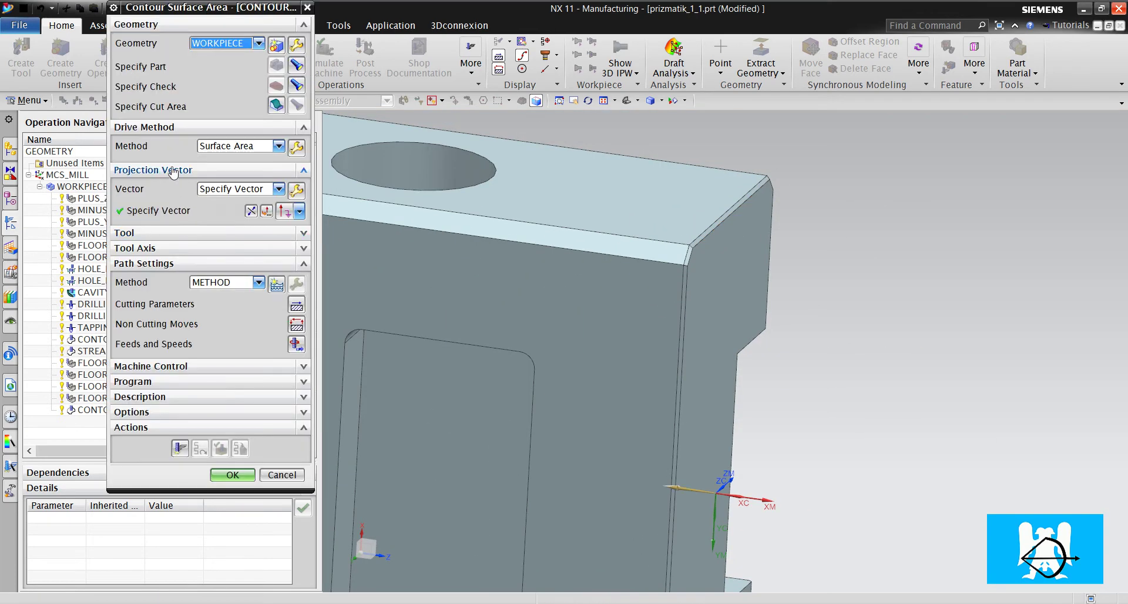
- Set the projection vector to Tool Axis and specify the -YC vector as the tool axis
click(230, 191)
click(229, 199)
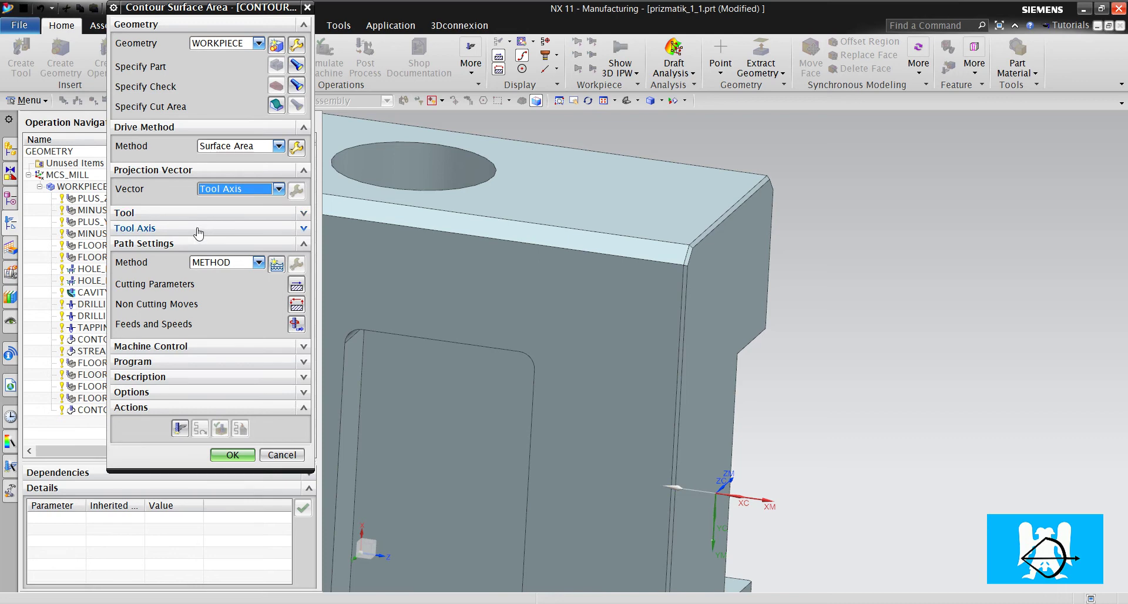
click(200, 229)
click(255, 247)
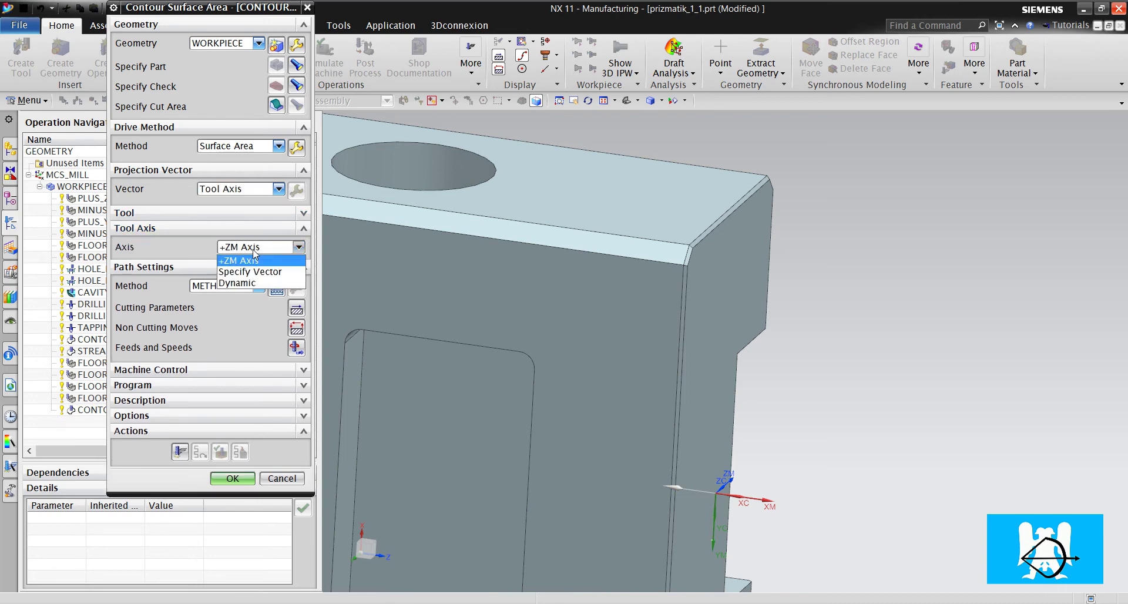
click(284, 271)
click(299, 264)
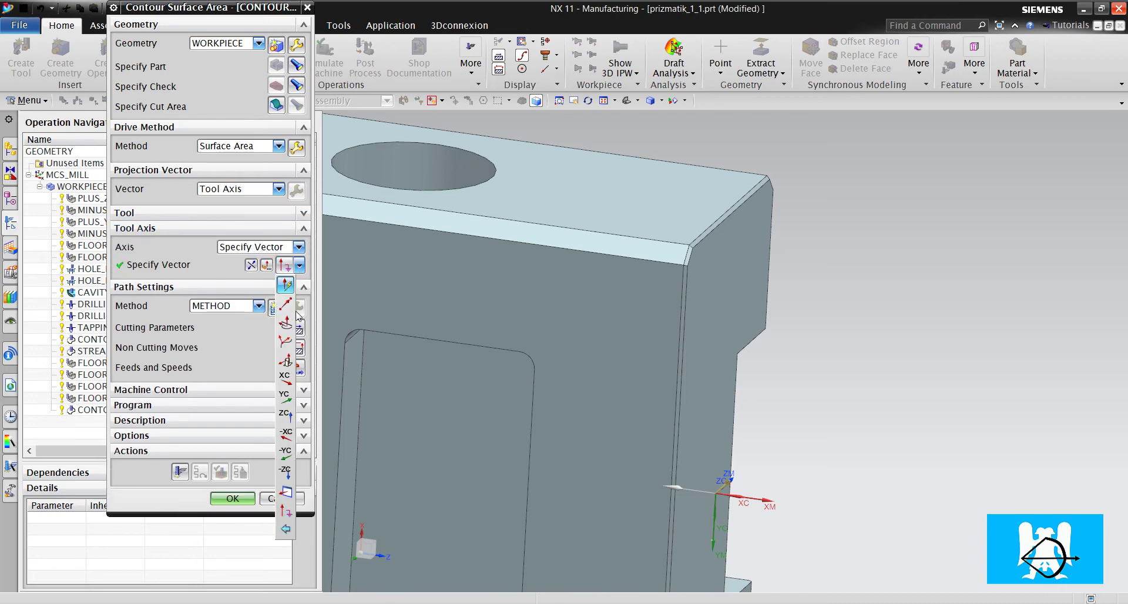
click(286, 452)
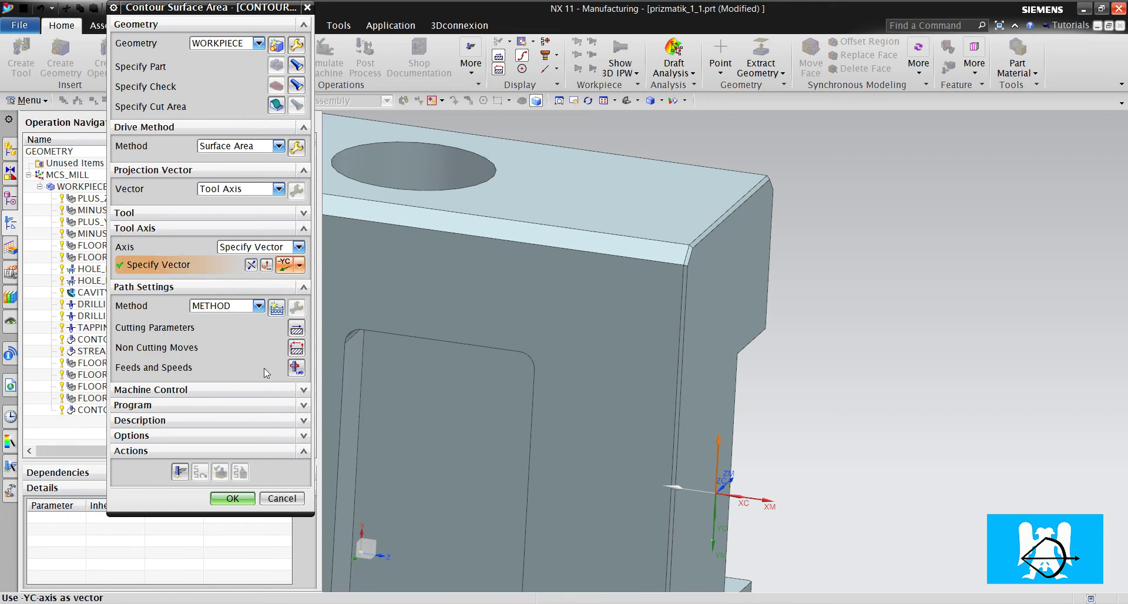
- Generate the new operation's tool path and examine where it runs along the chamfer edge
click(180, 477)
scroll(691, 240, up, 5)
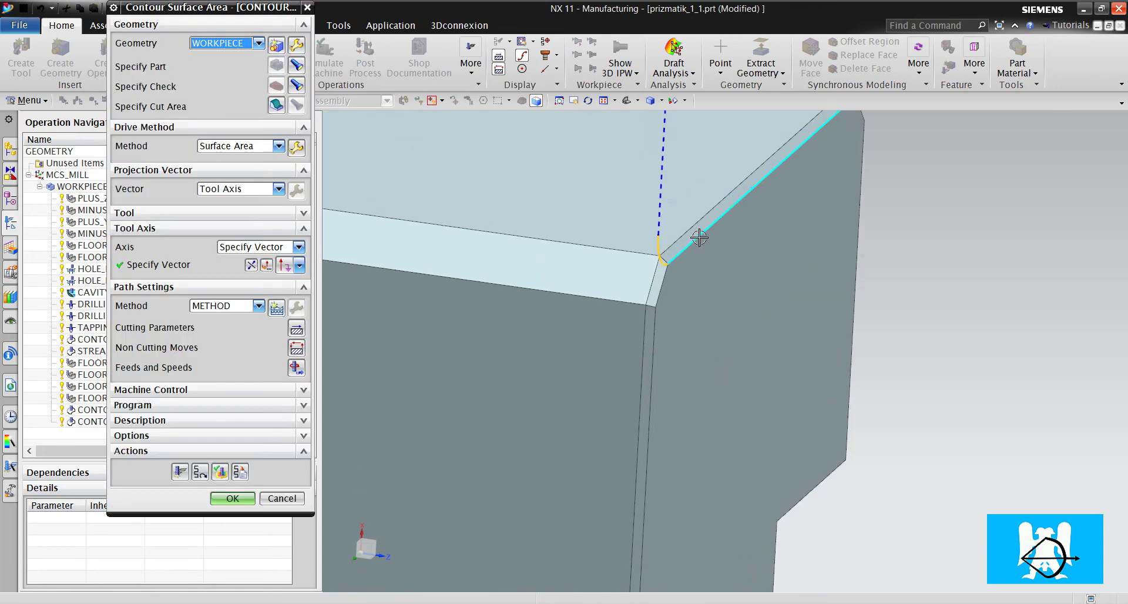
scroll(668, 260, down, 3)
- Set the Surface % Start Step to -100 for the drive's cut area and accept the drive settings
click(297, 147)
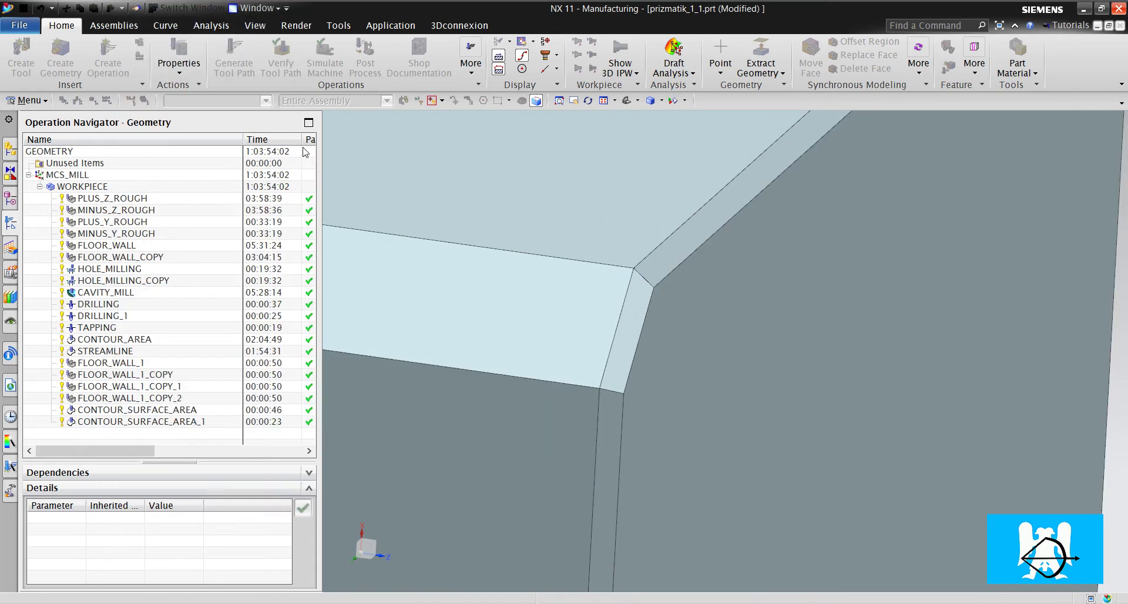
click(281, 65)
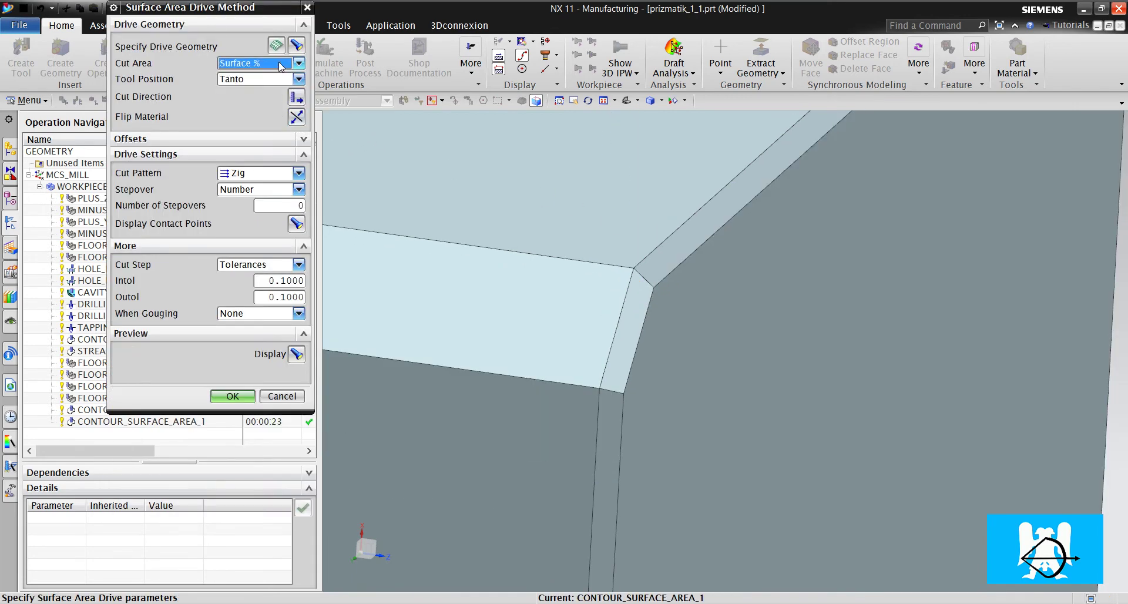
click(291, 64)
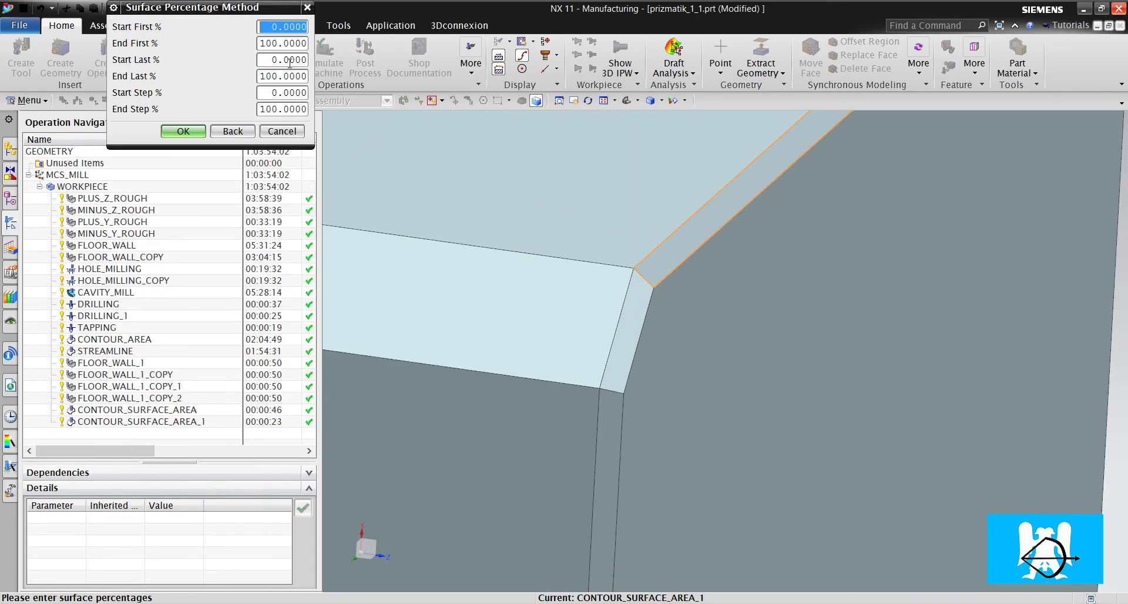
click(291, 92)
text(-100)
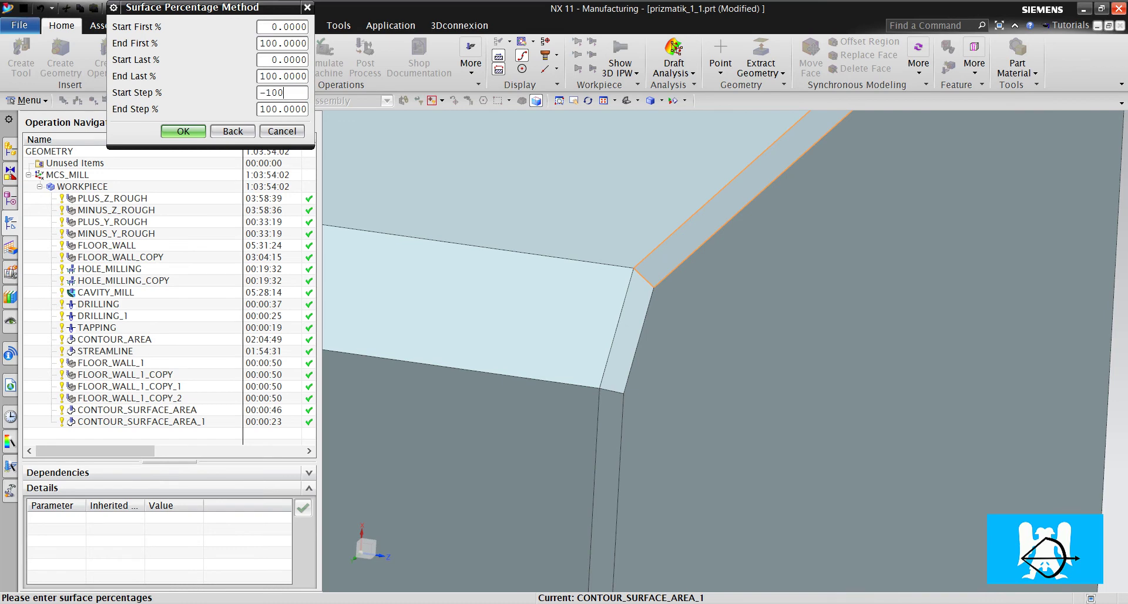
key(Return)
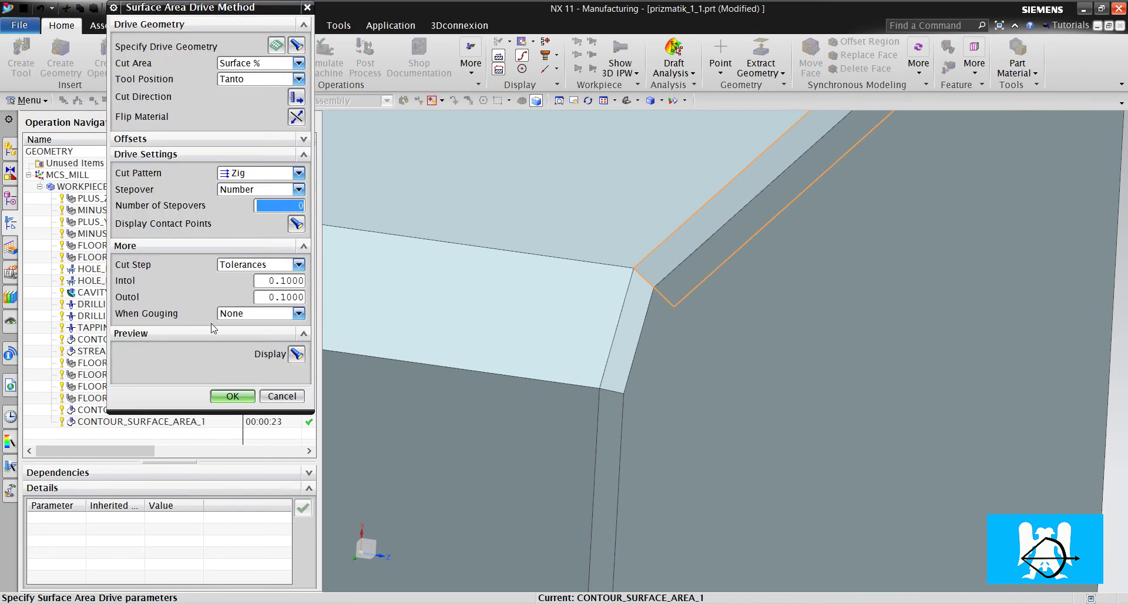
click(231, 397)
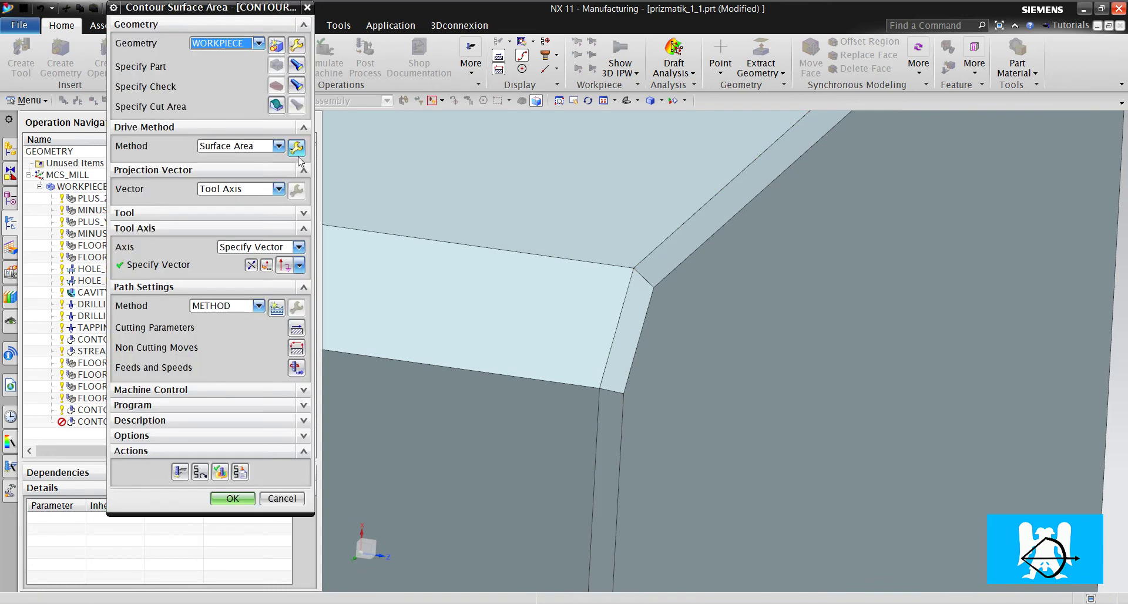
- Set the Surface % Start Step of the drive's cut area to -150 and generate the tool path
click(296, 148)
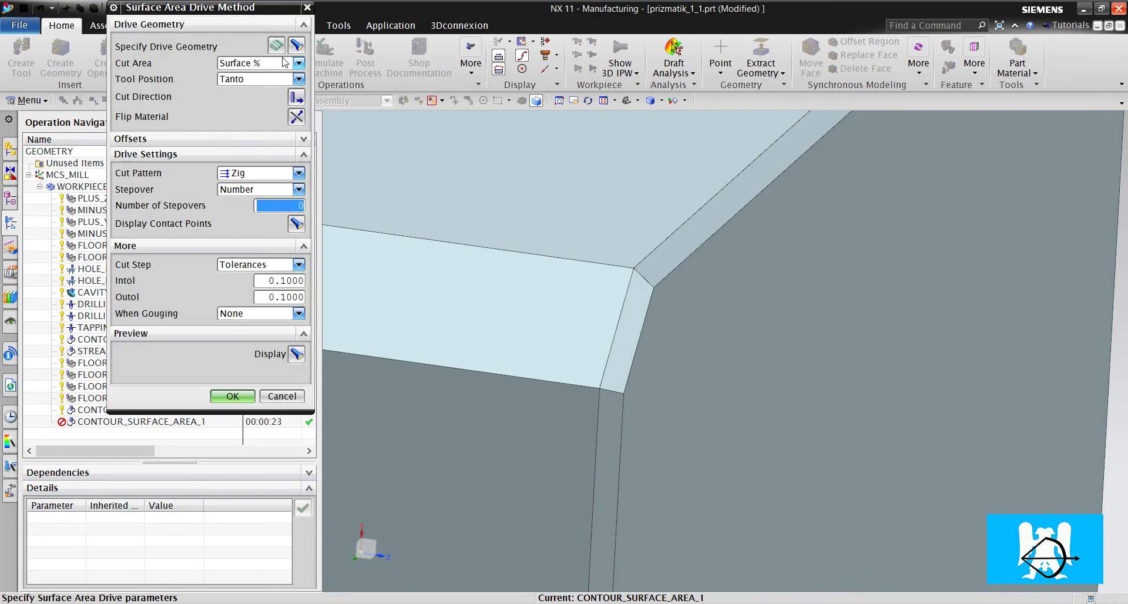
click(282, 62)
click(281, 76)
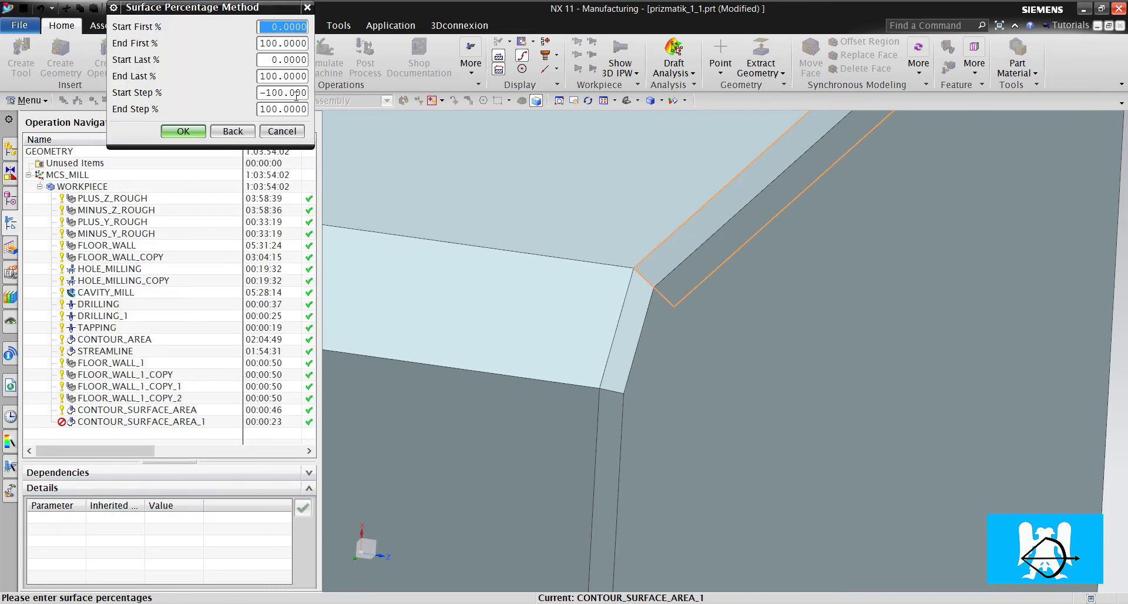
click(296, 94)
text(-150)
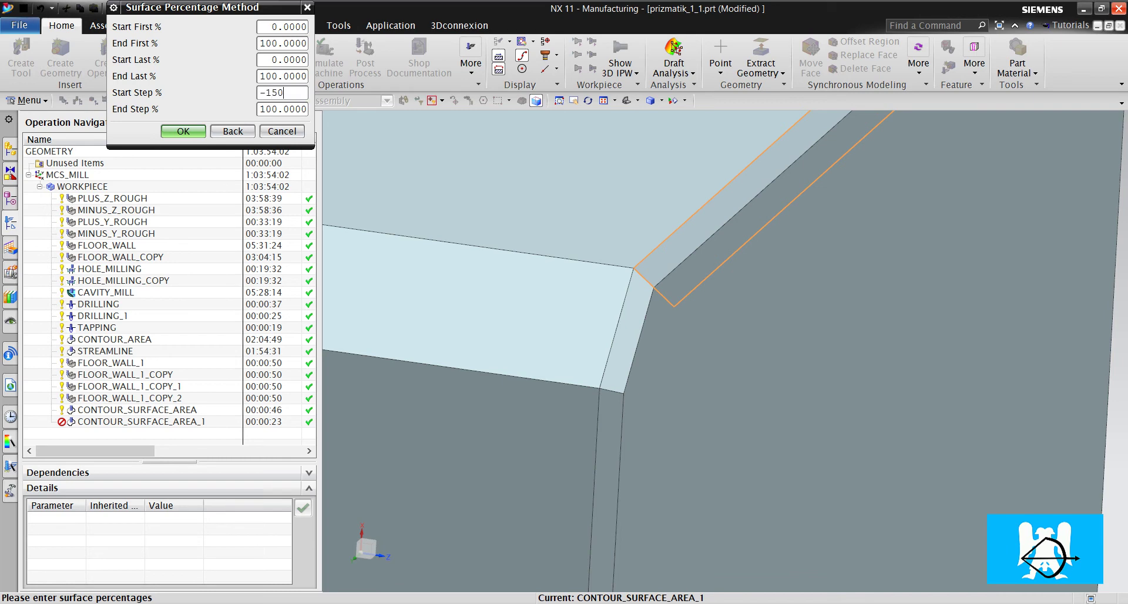
click(197, 131)
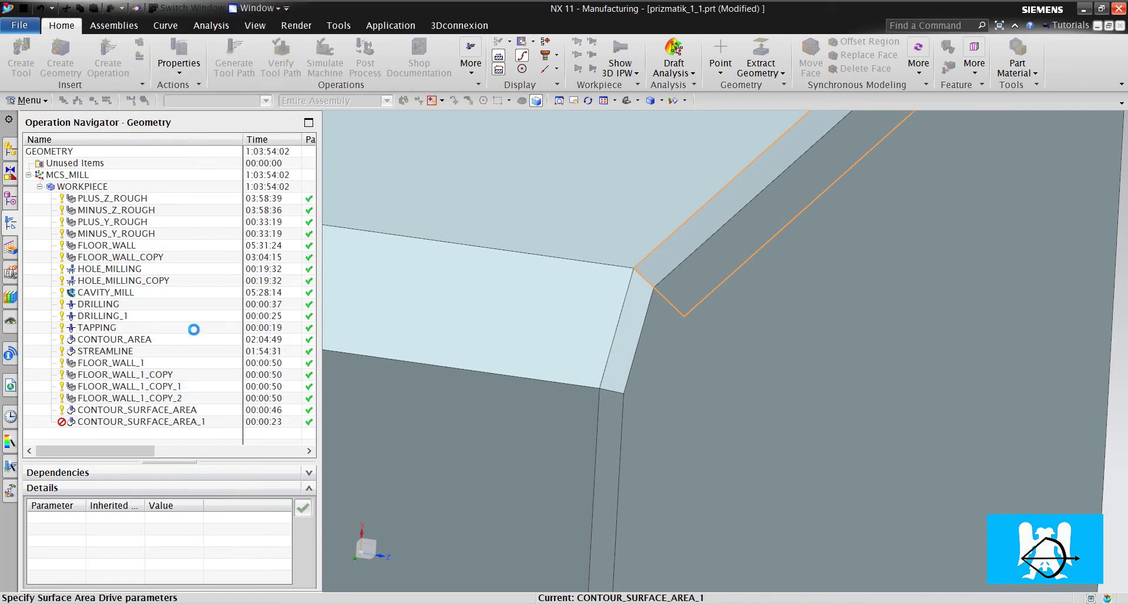
click(235, 404)
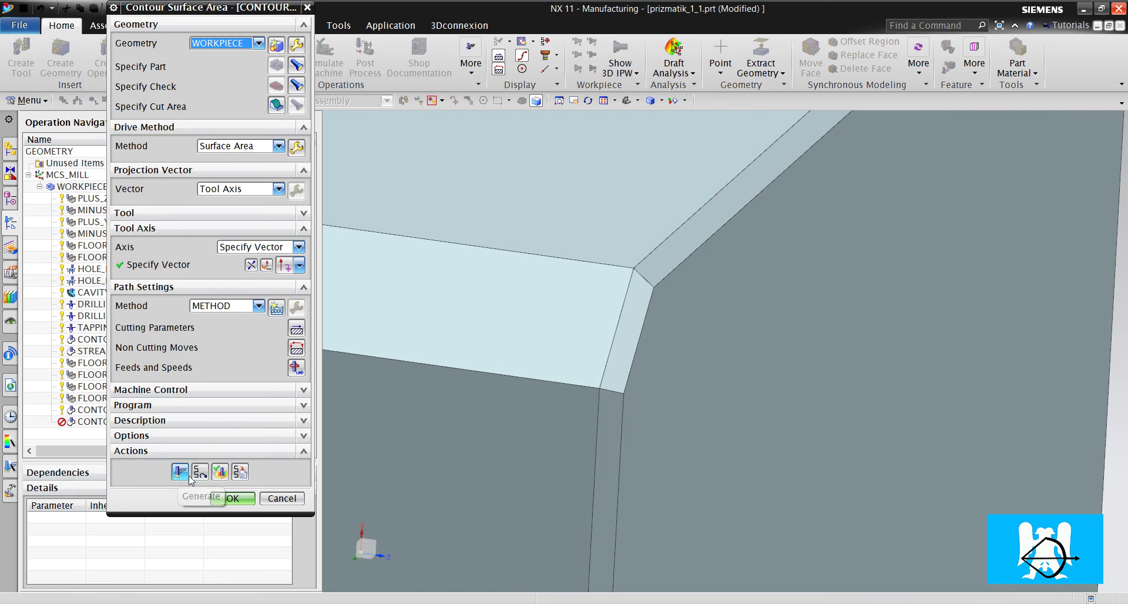
click(186, 474)
- Set the open-area Engage Type of the non cutting moves to Linear and regenerate the tool path
click(296, 353)
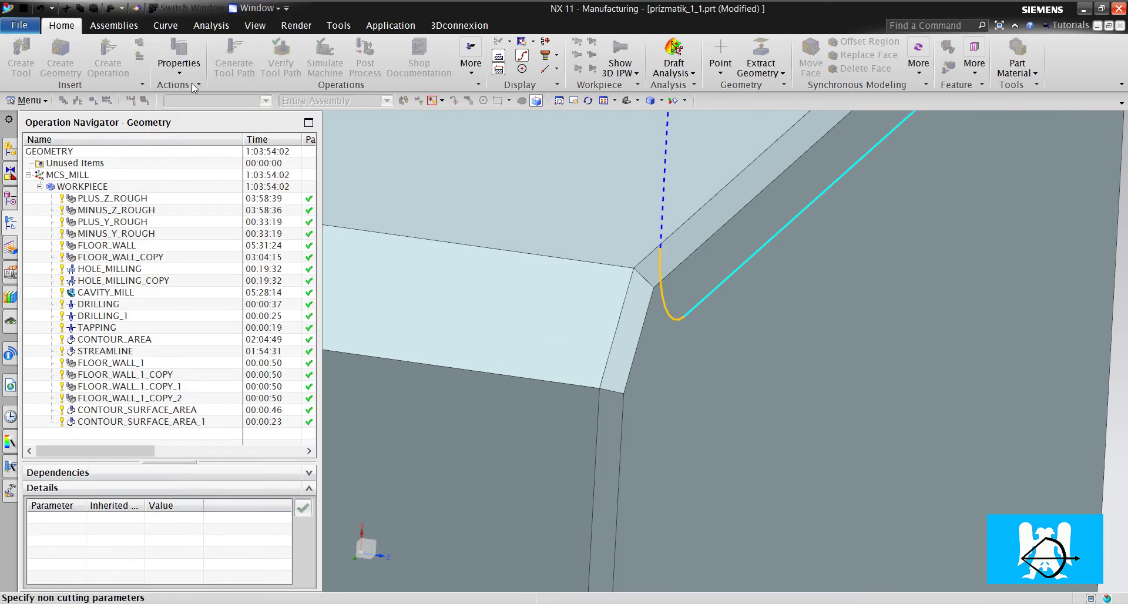
click(270, 76)
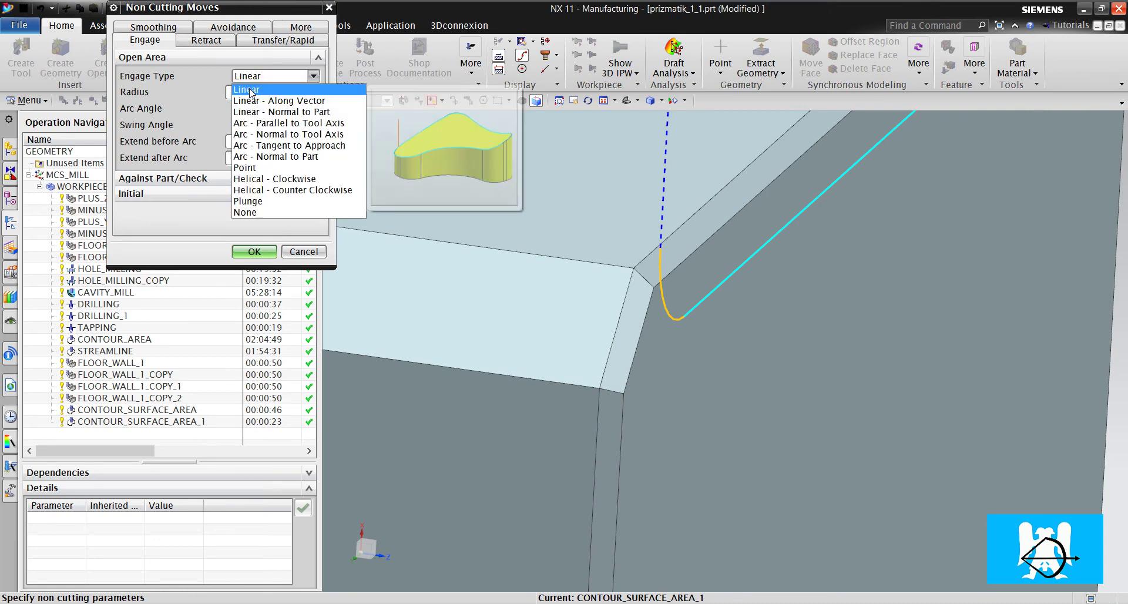
click(258, 89)
click(260, 251)
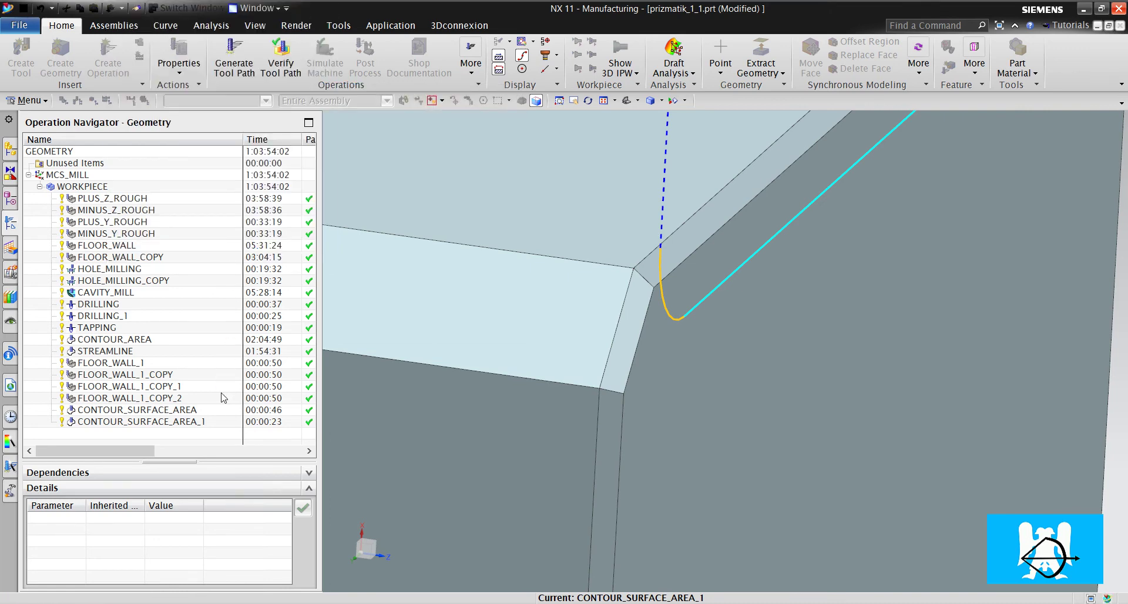
click(179, 472)
scroll(596, 320, down, 5)
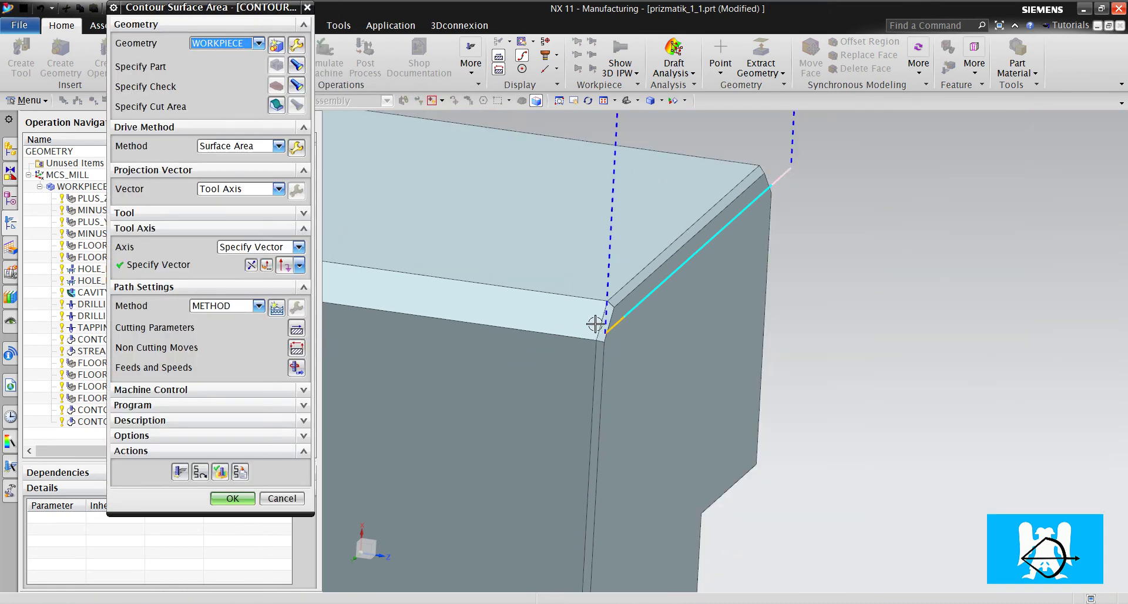
- Start tool path verification and examine how the tool's cone flank meets the chamfer and where the path starts and ends
click(220, 472)
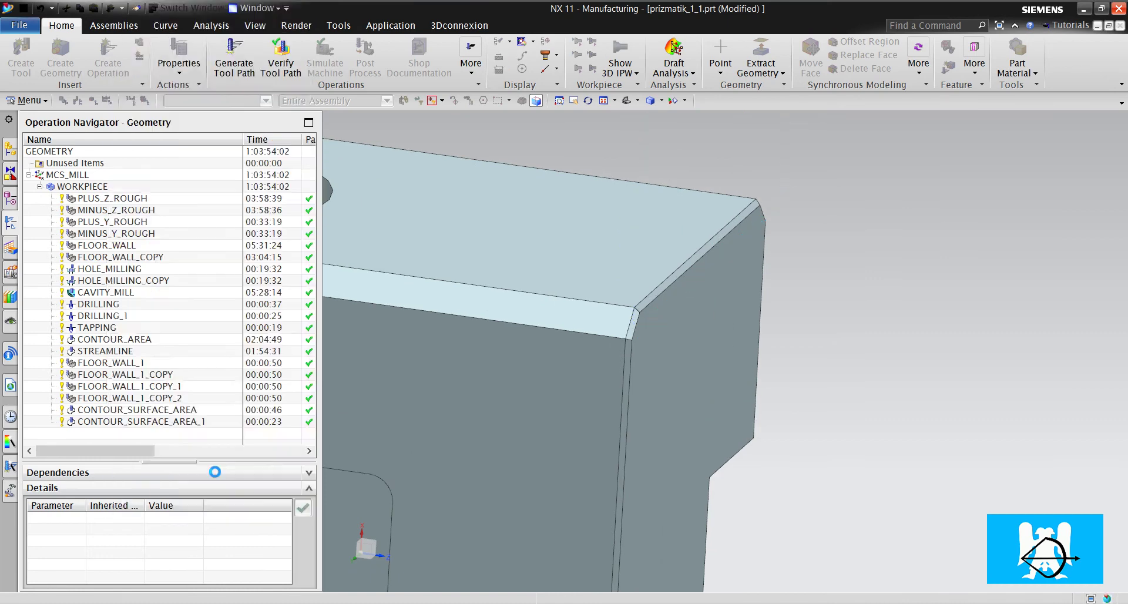
click(665, 318)
scroll(665, 317, up, 5)
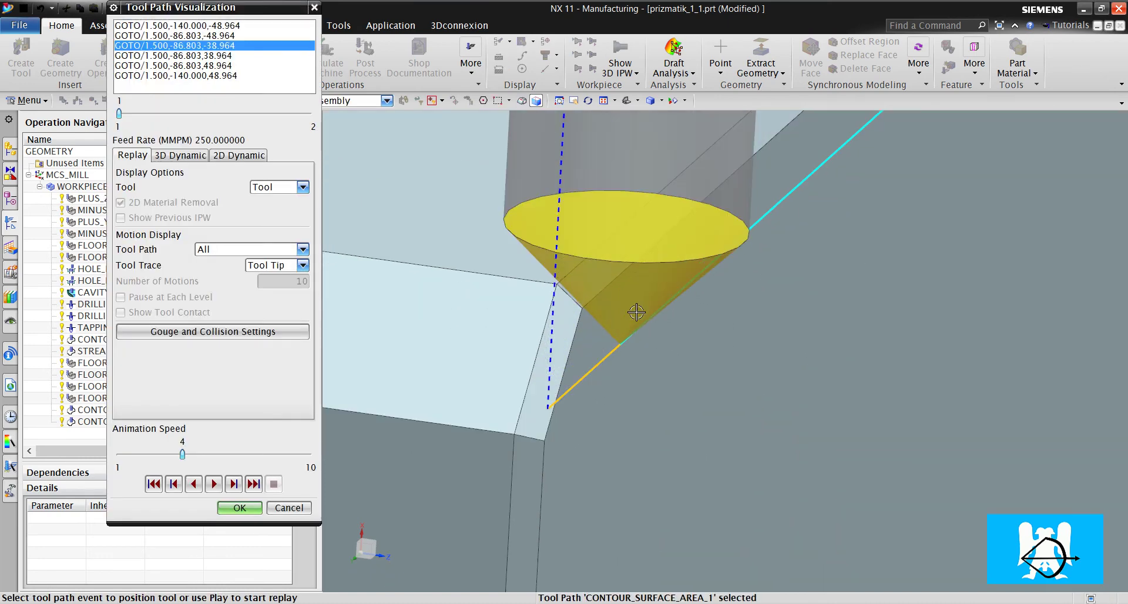
scroll(646, 288, down, 3)
middle_drag(688, 299, 706, 278)
scroll(706, 204, up, 6)
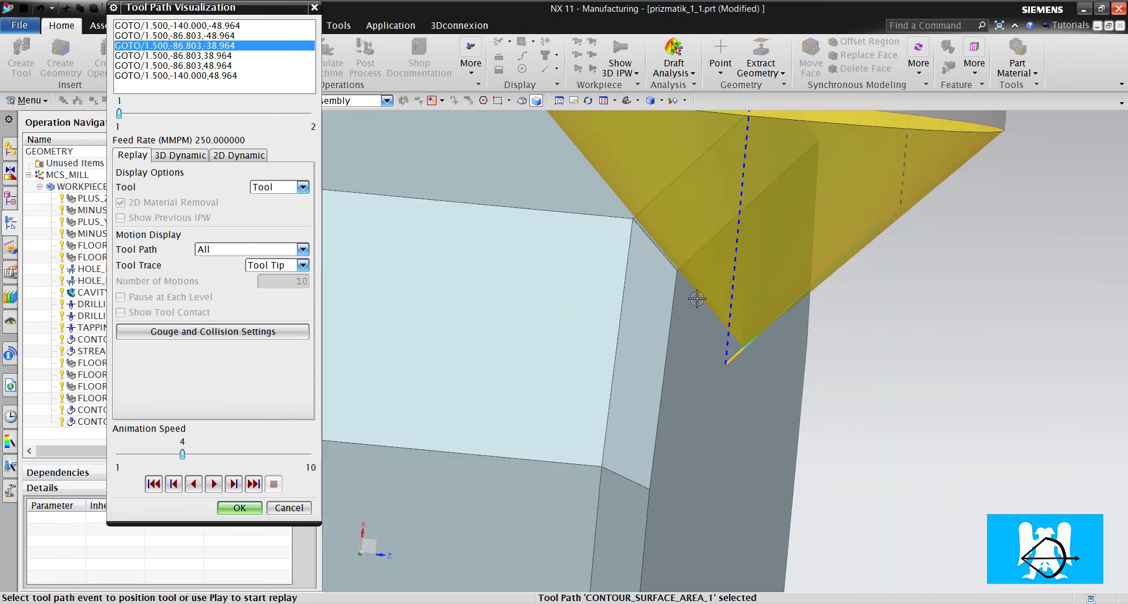
scroll(699, 299, down, 3)
middle_drag(756, 327, 726, 347)
scroll(874, 252, up, 6)
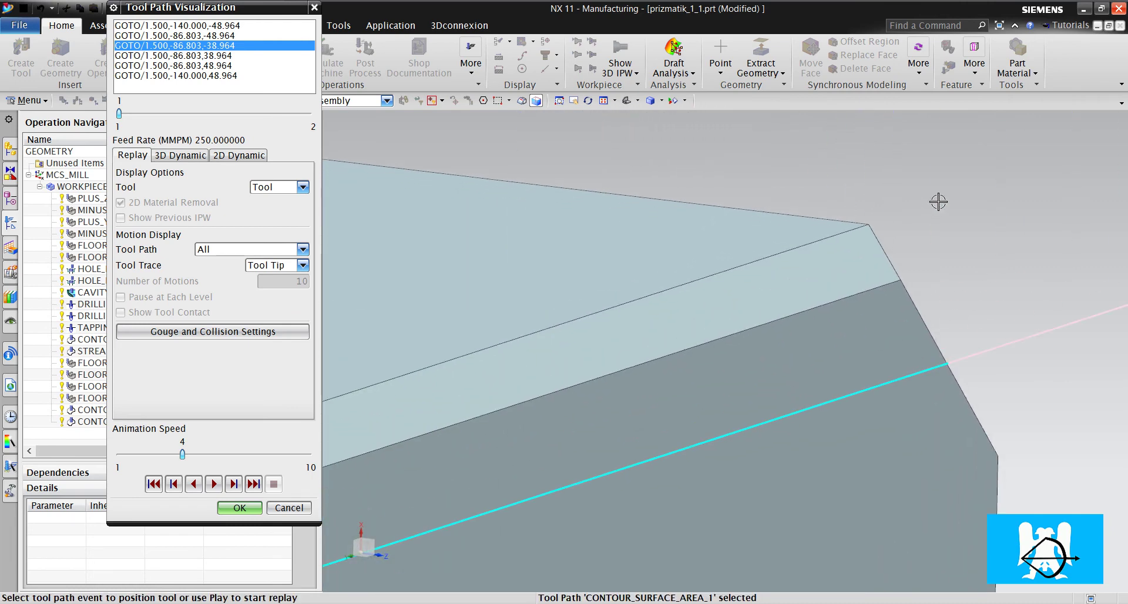
scroll(937, 208, down, 8)
scroll(808, 254, up, 7)
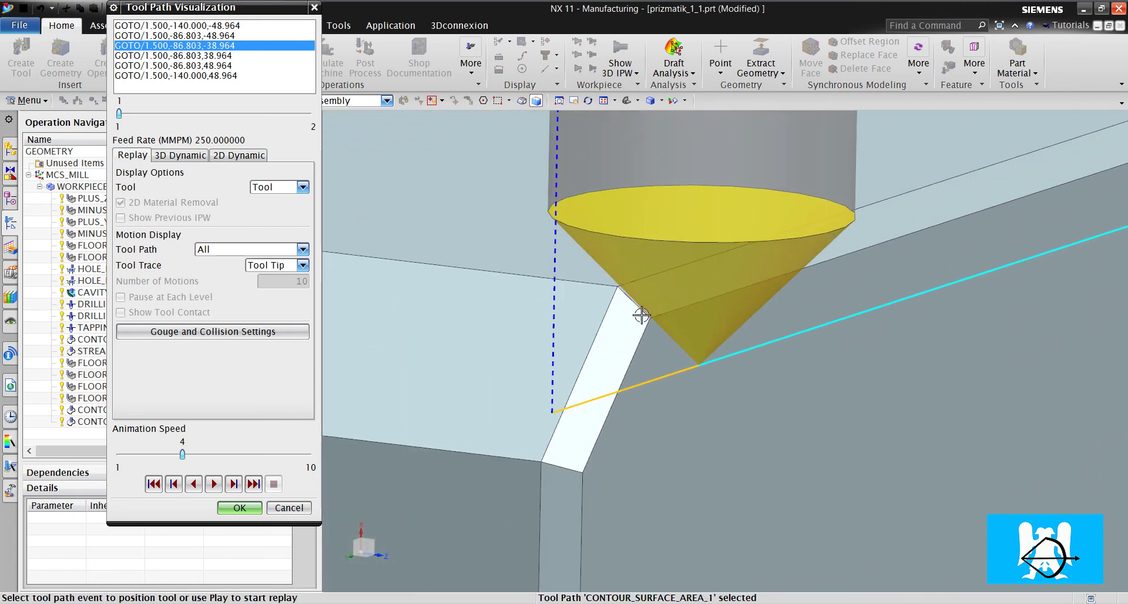
scroll(642, 297, up, 3)
scroll(554, 299, down, 5)
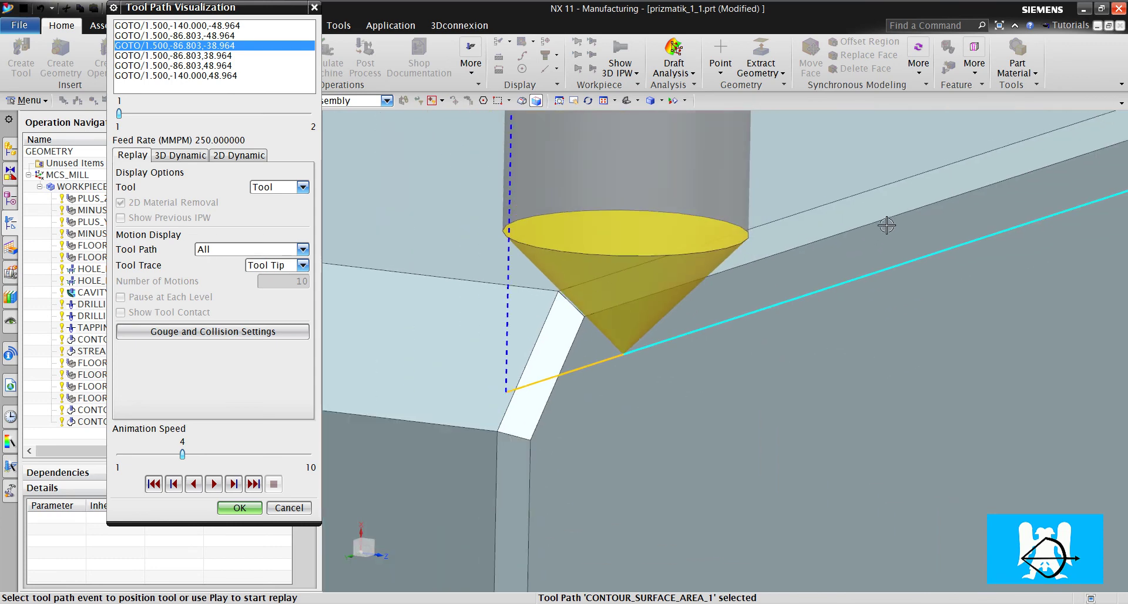
scroll(940, 202, down, 5)
scroll(851, 209, up, 5)
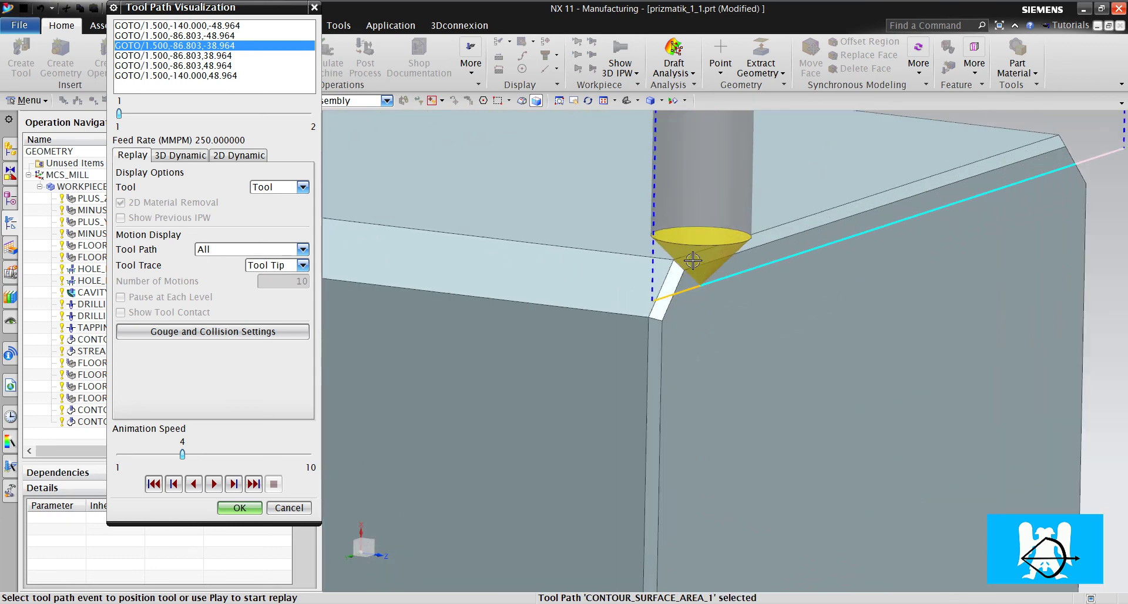
scroll(693, 260, up, 1)
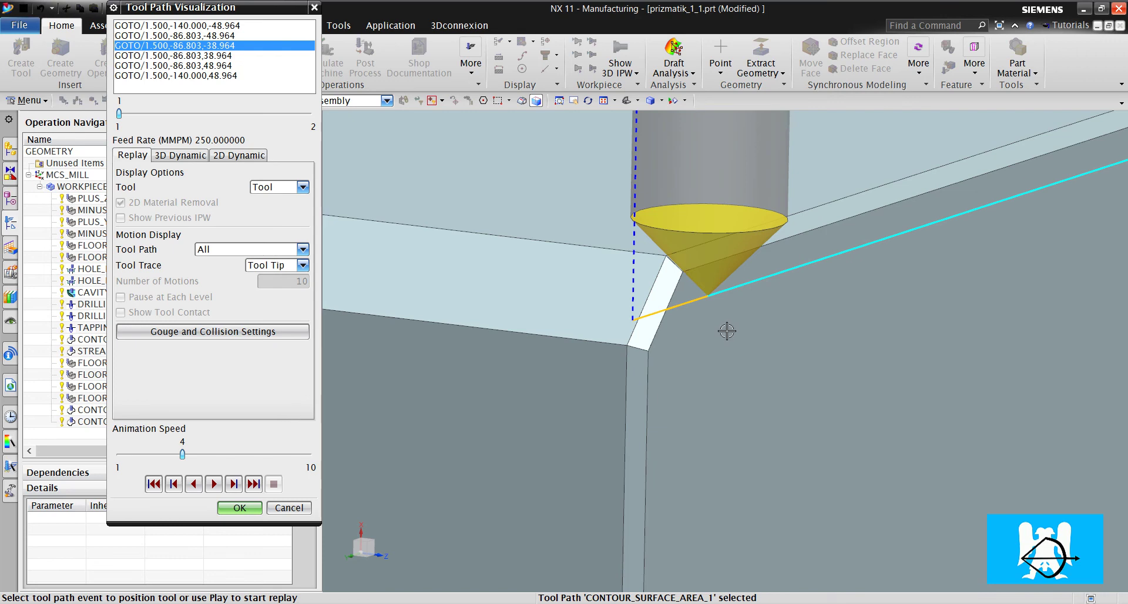
scroll(705, 312, down, 4)
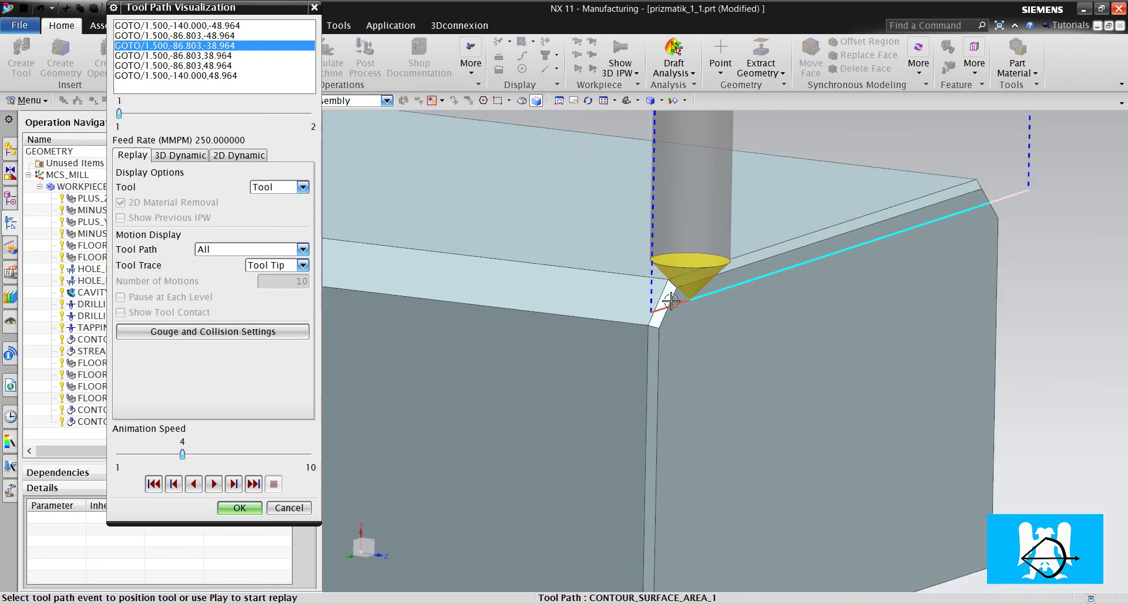
scroll(676, 319, up, 5)
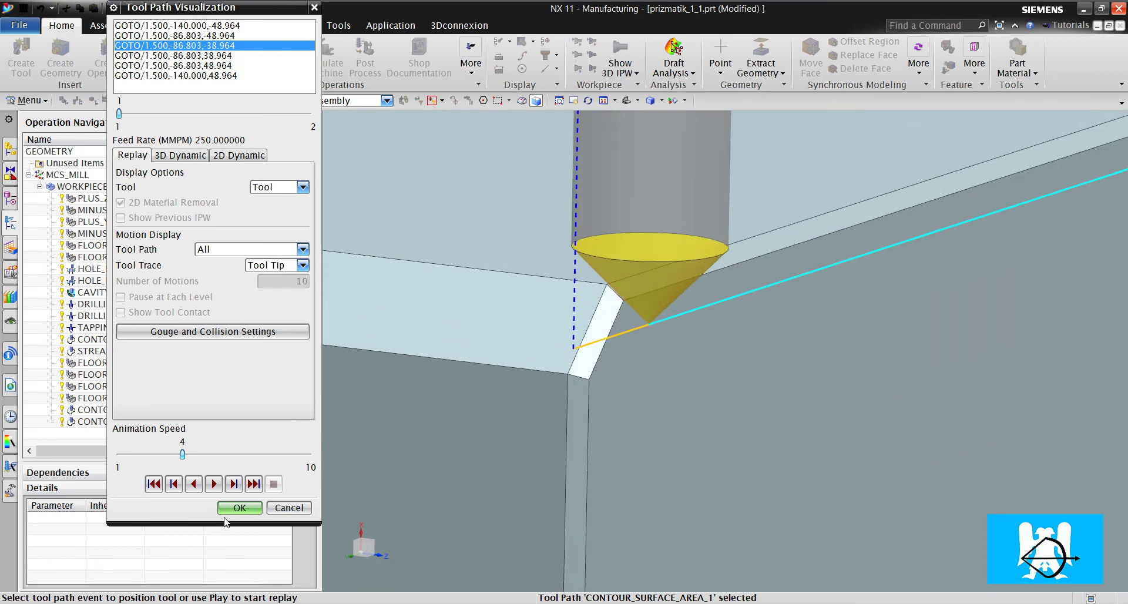
- Close the tool path verification and accept the CONTOUR_SURFACE_AREA_1 operation
click(236, 508)
click(230, 501)
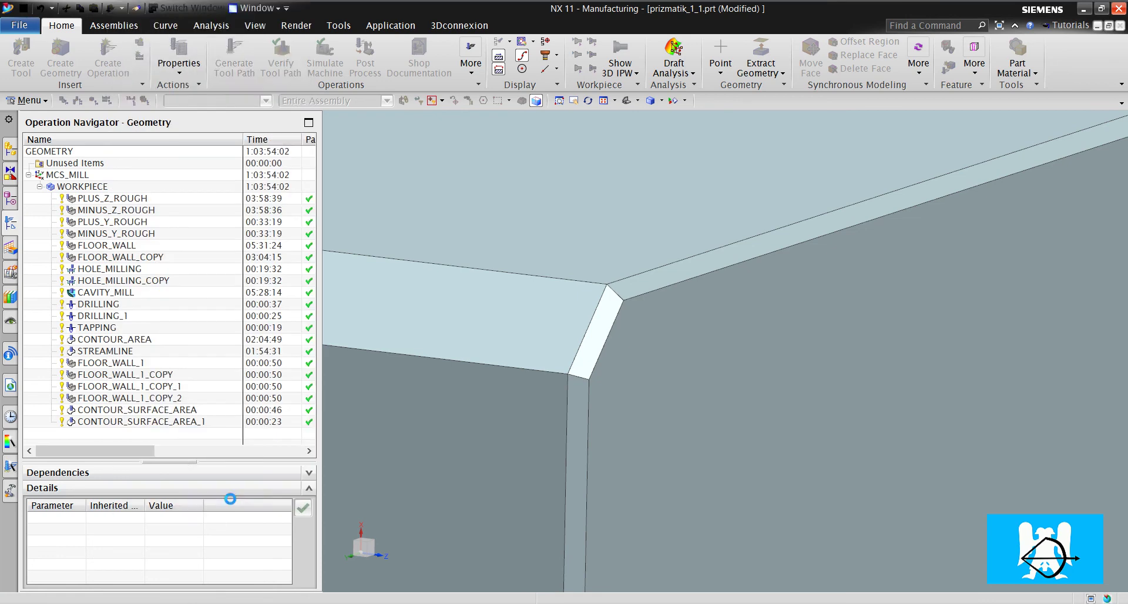
click(192, 438)
scroll(826, 335, down, 4)
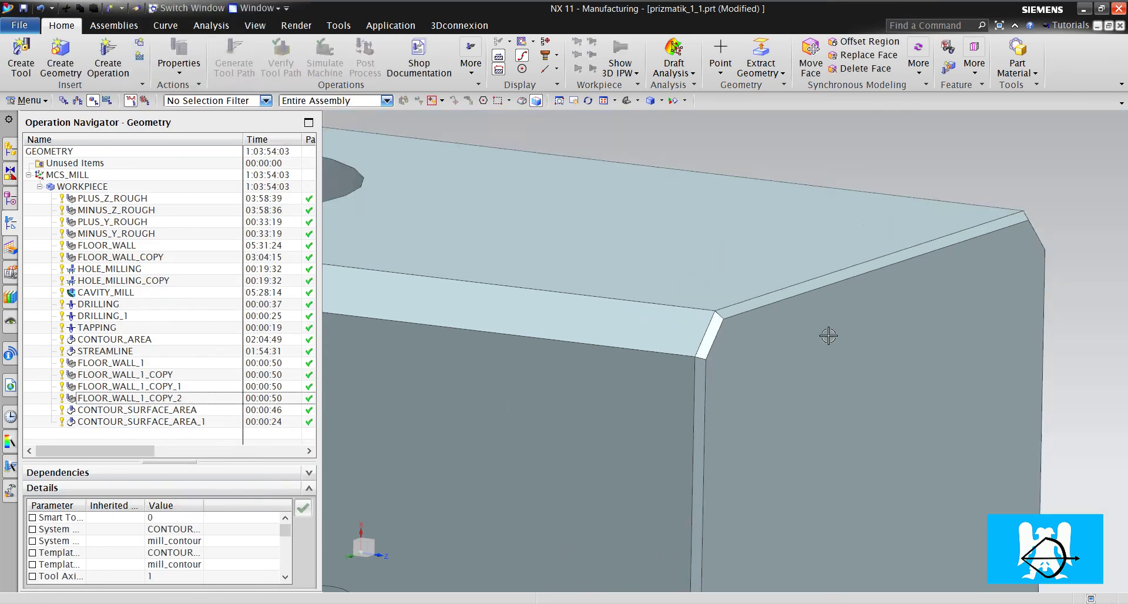
scroll(847, 368, down, 6)
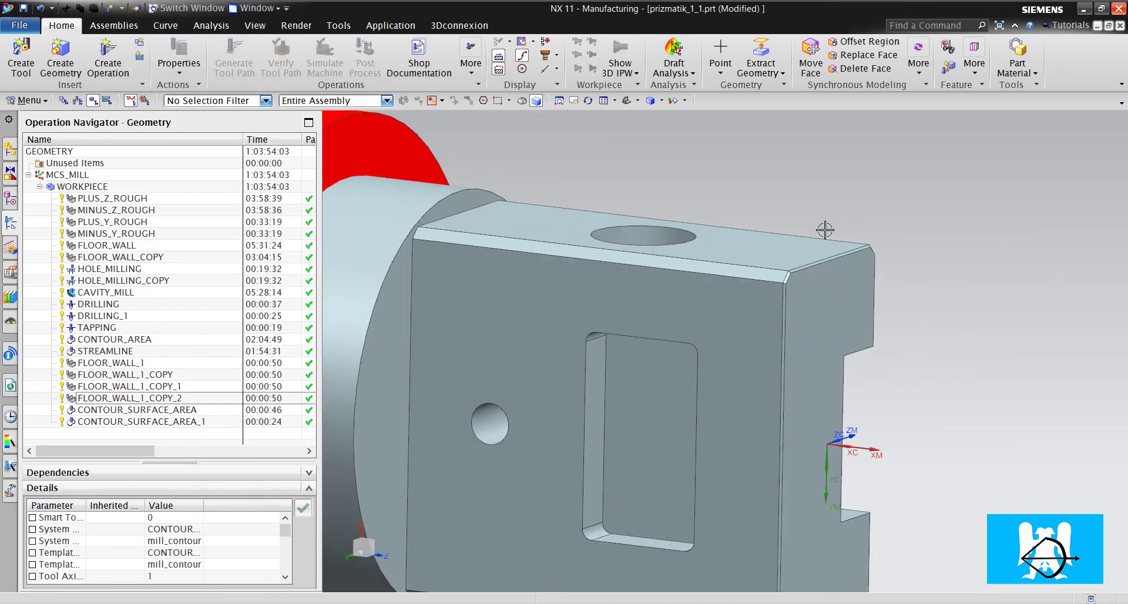
middle_drag(819, 222, 869, 388)
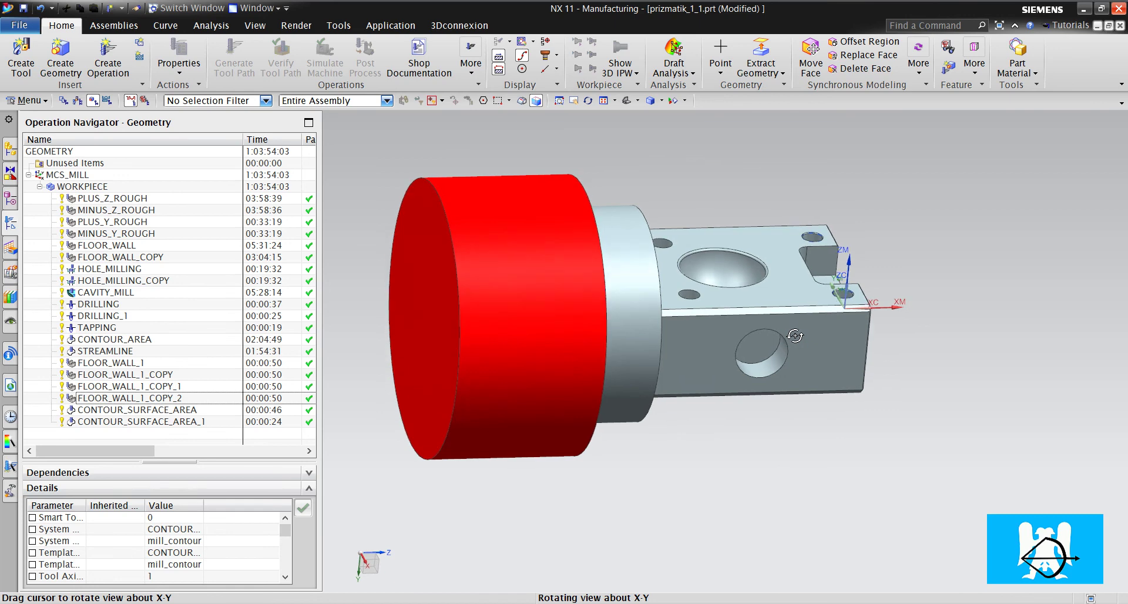